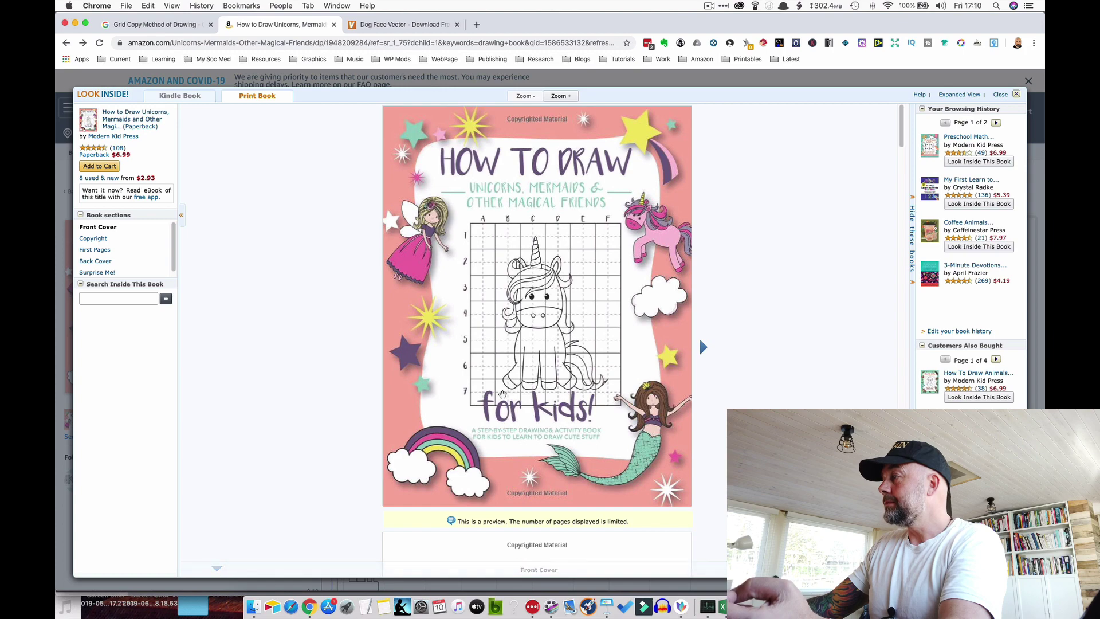
Step: Examine the unicorn drawing book's preview, especially the grid copy method, Unicorn grid and blank practice grid pages, and close the preview
scroll(503, 394, "down", 10)
scroll(502, 394, "down", 15)
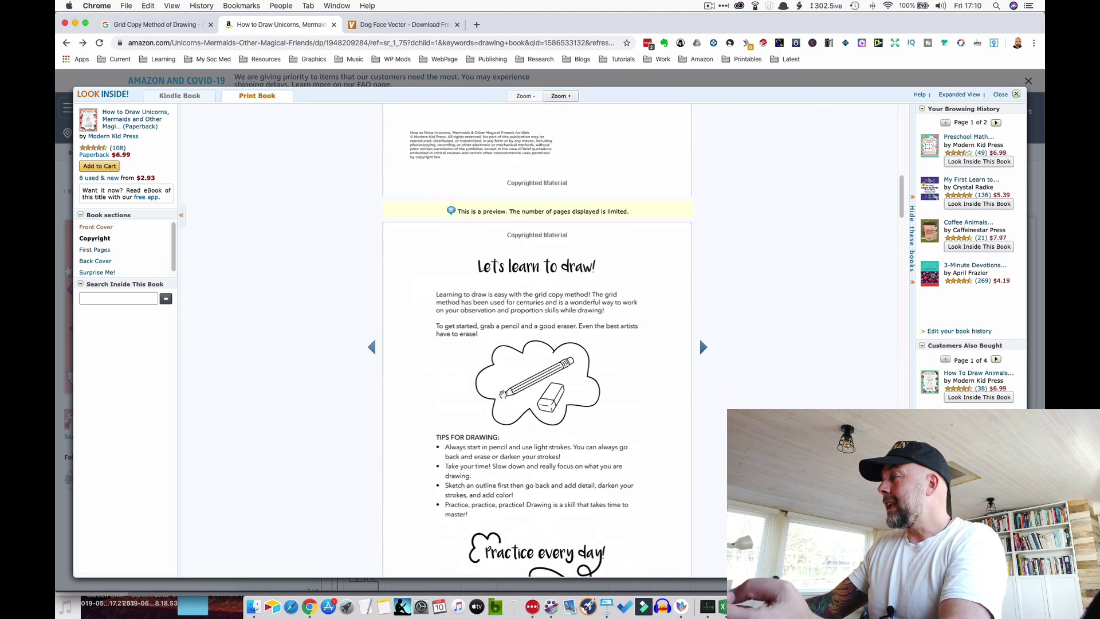
scroll(503, 394, "down", 4)
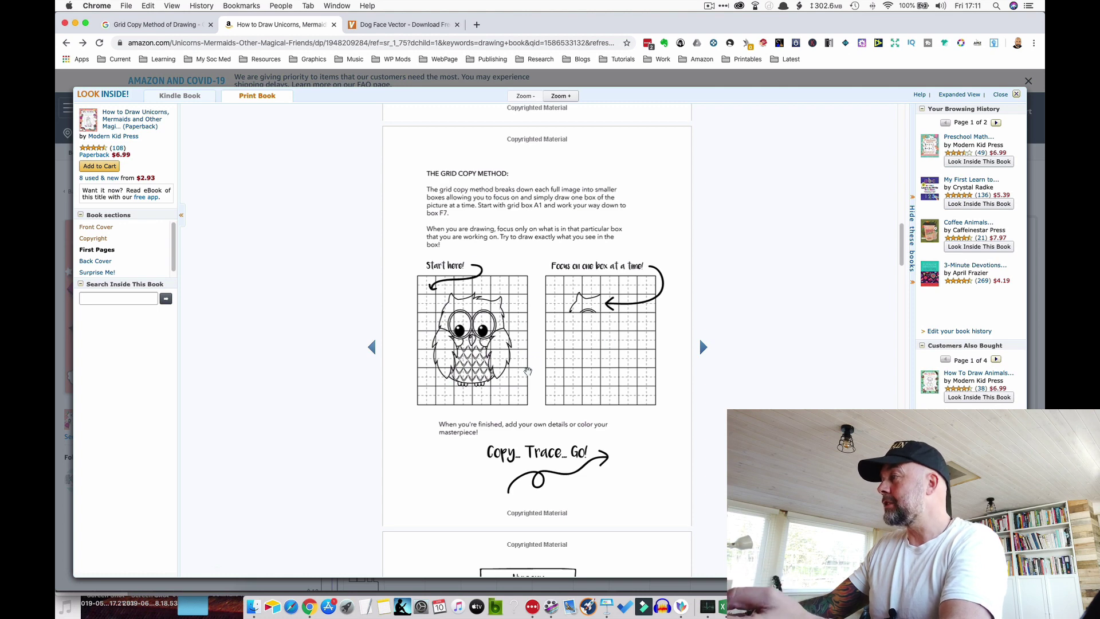
scroll(541, 378, "down", 5)
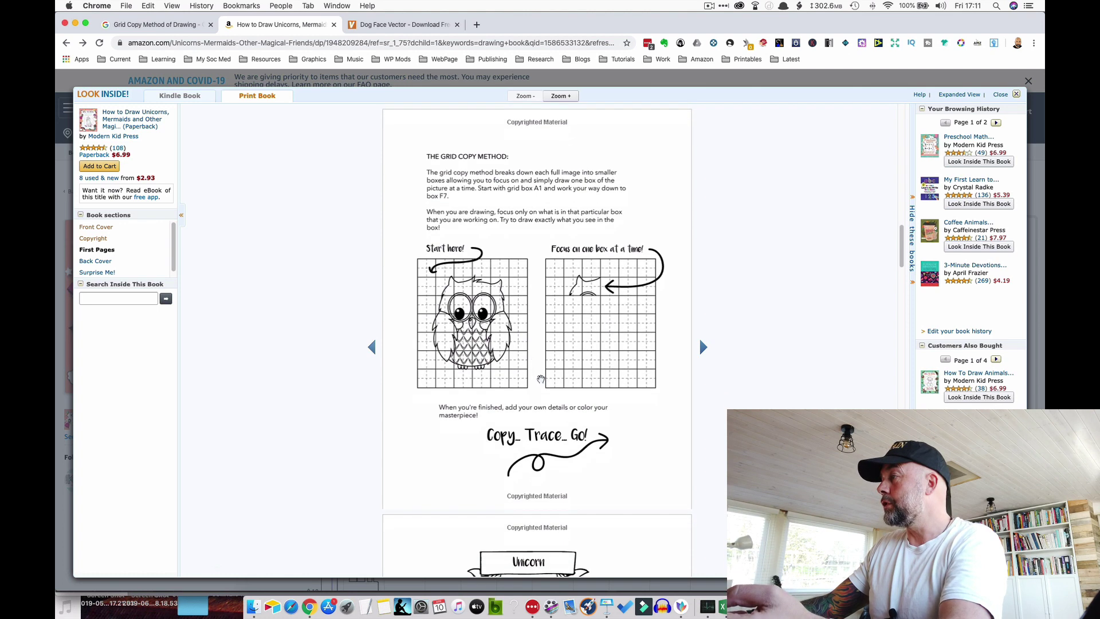
scroll(554, 380, "down", 3)
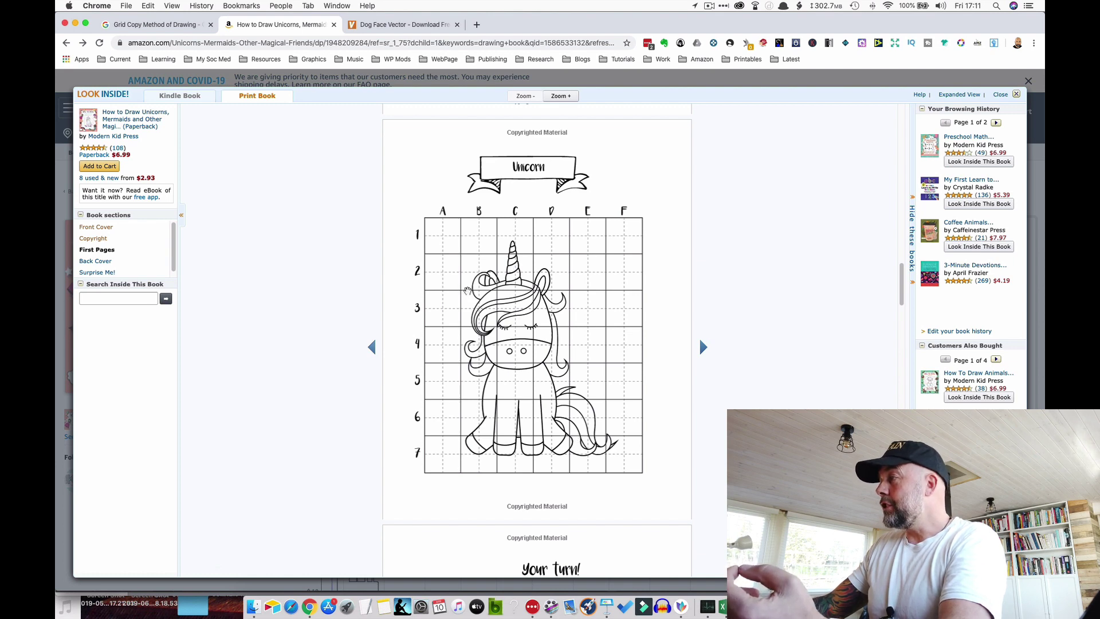
scroll(530, 370, "down", 7)
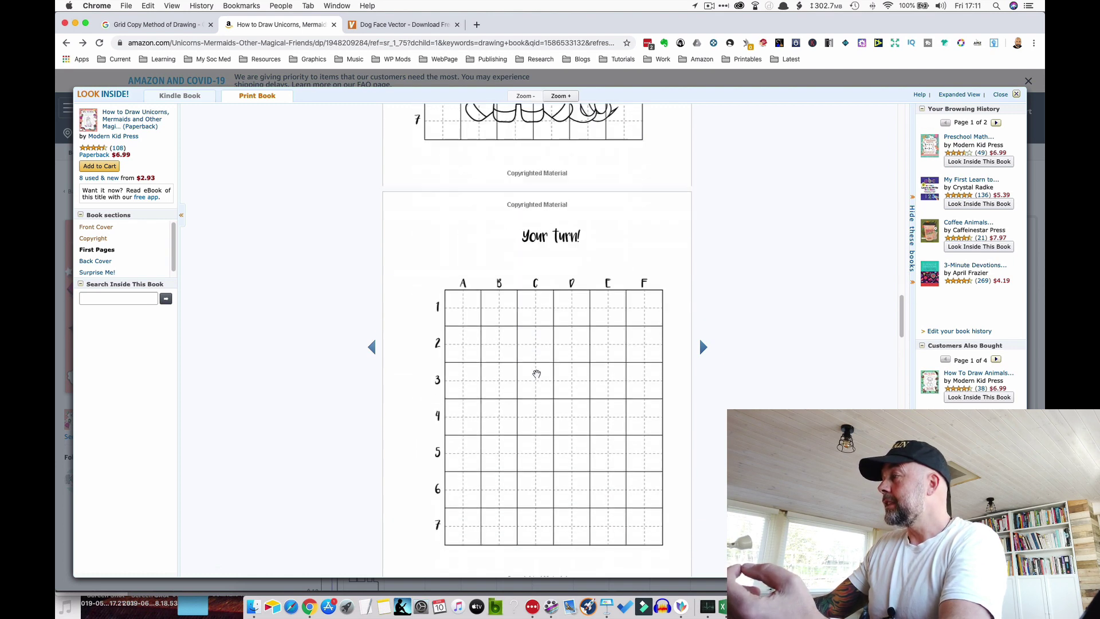
scroll(537, 374, "down", 1)
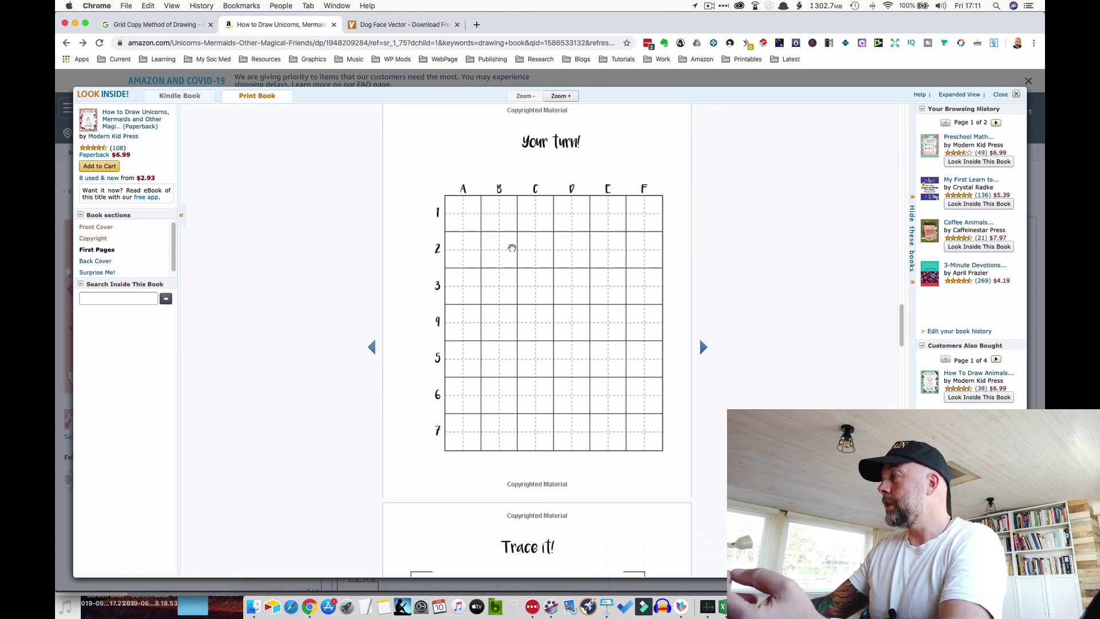
scroll(545, 280, "up", 5)
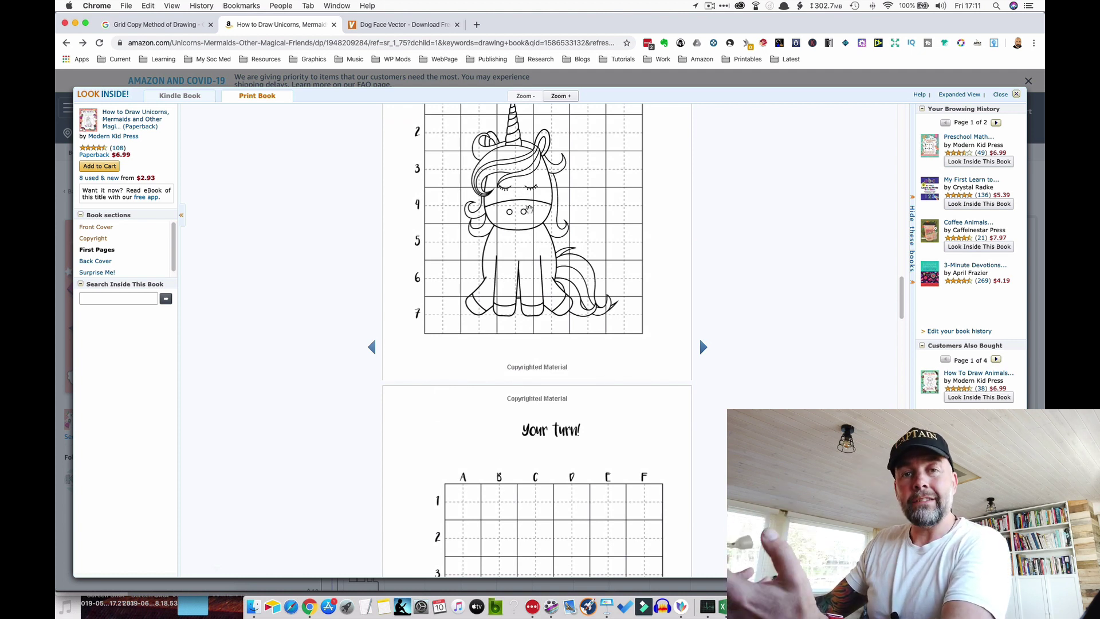
scroll(543, 253, "up", 3)
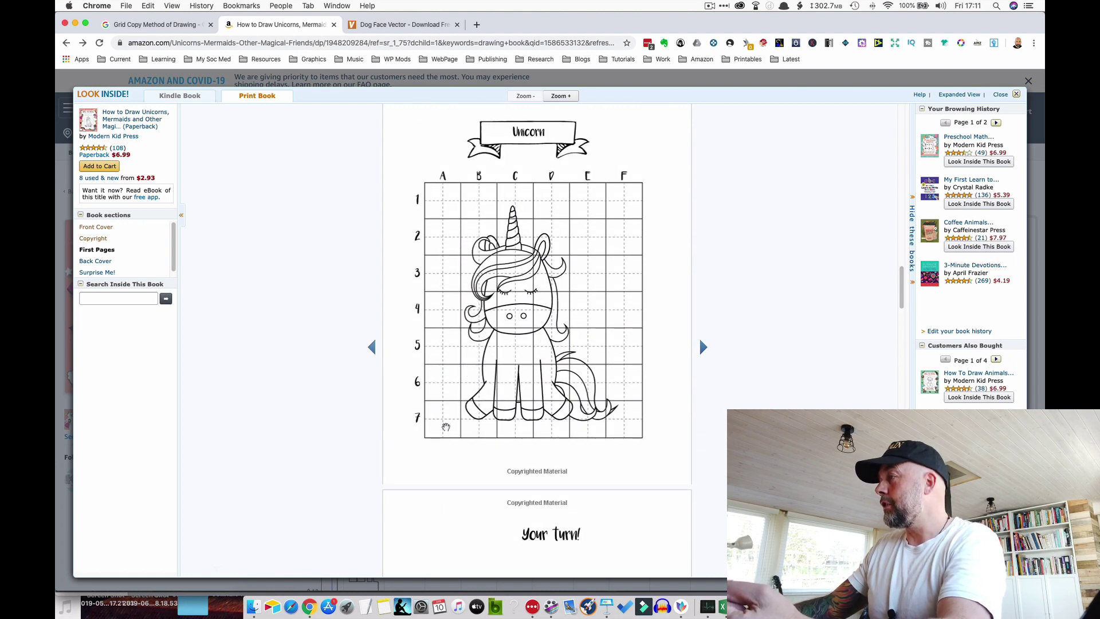
scroll(605, 333, "down", 8)
scroll(605, 333, "down", 1)
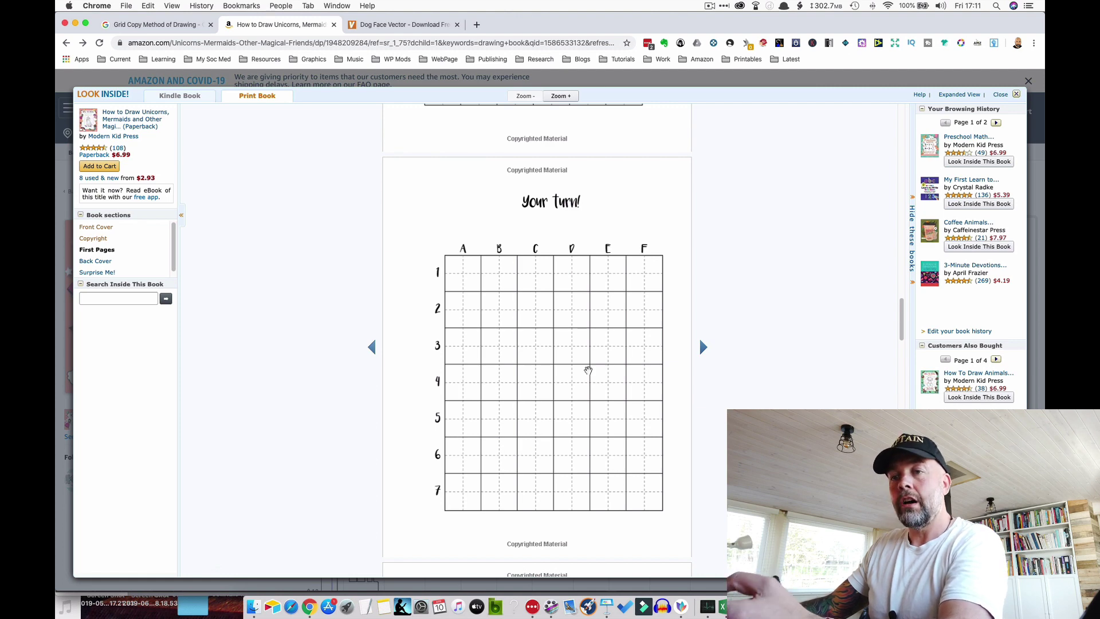
scroll(584, 370, "up", 12)
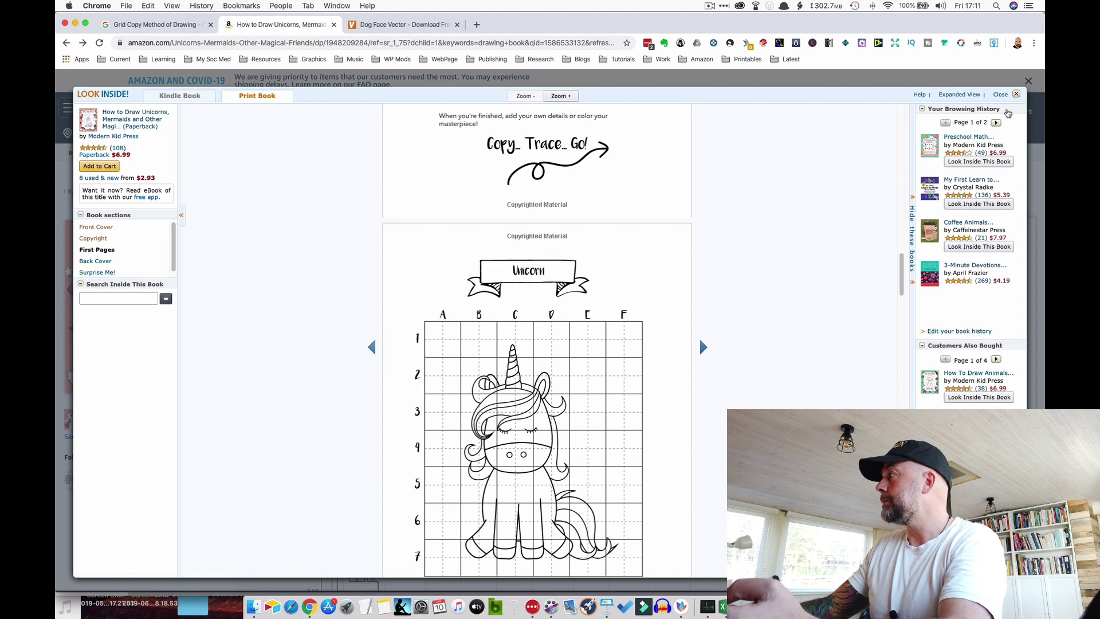
left_click(1016, 95)
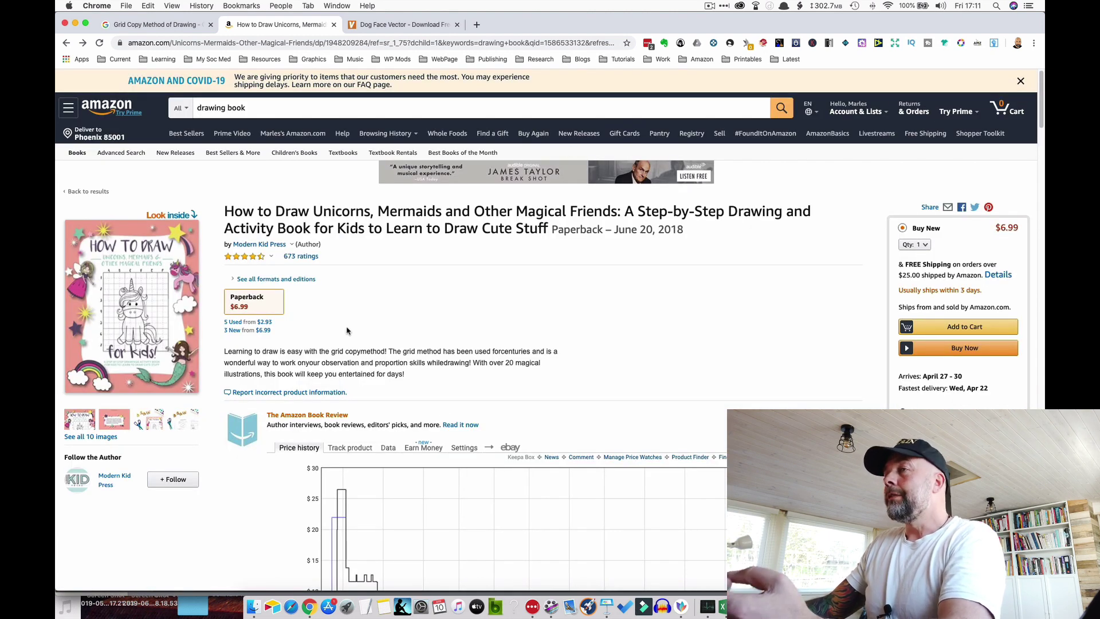
Step: Switch to Adobe Illustrator and draw a tall rectangle about 140 by 208 mm in the upper middle of the artboard
key("ctrl+Up")
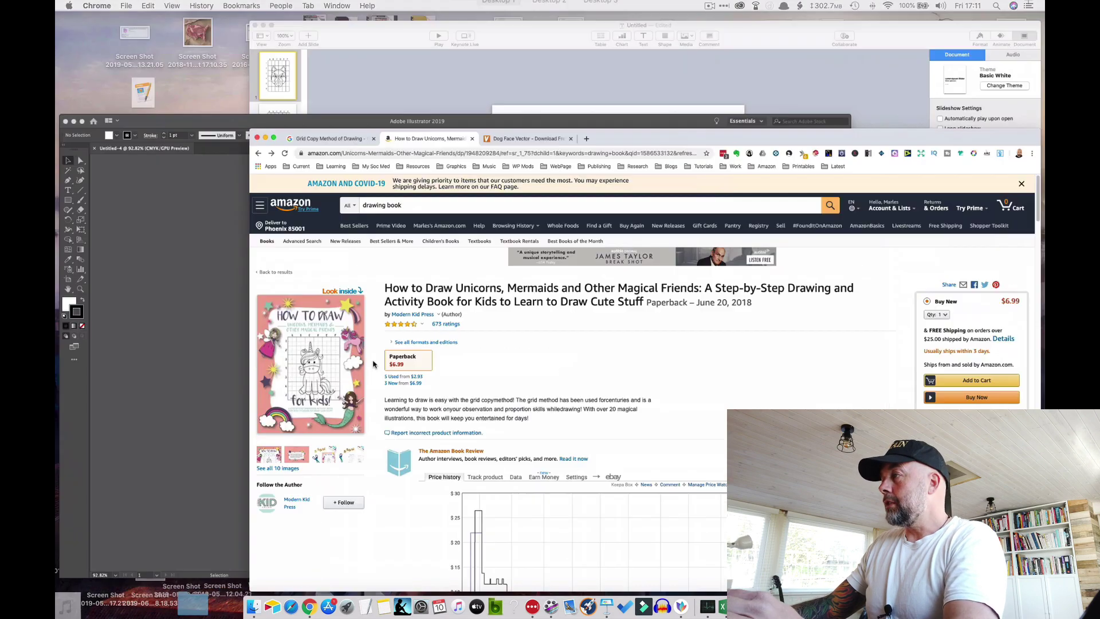
left_click(302, 423)
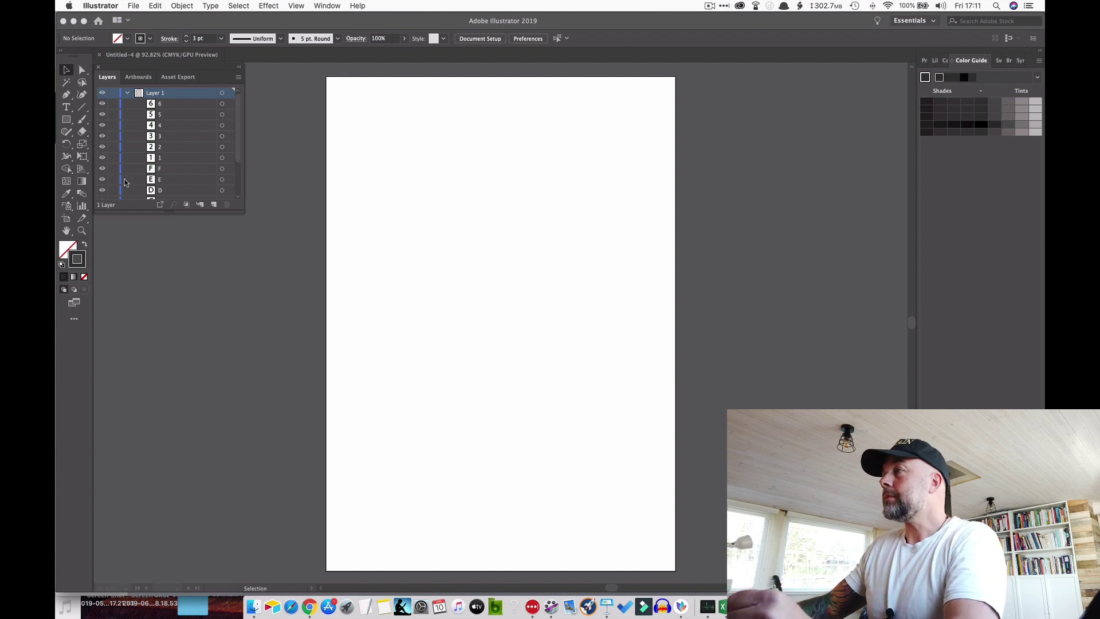
left_click(63, 122)
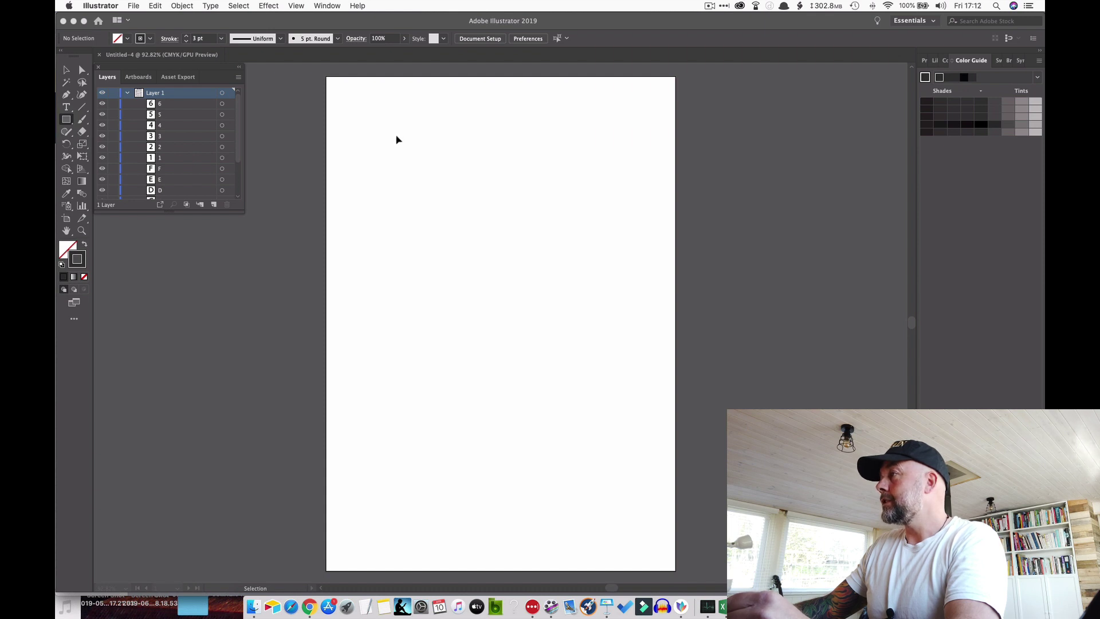
left_click(396, 137)
left_click_drag(395, 124, 629, 471)
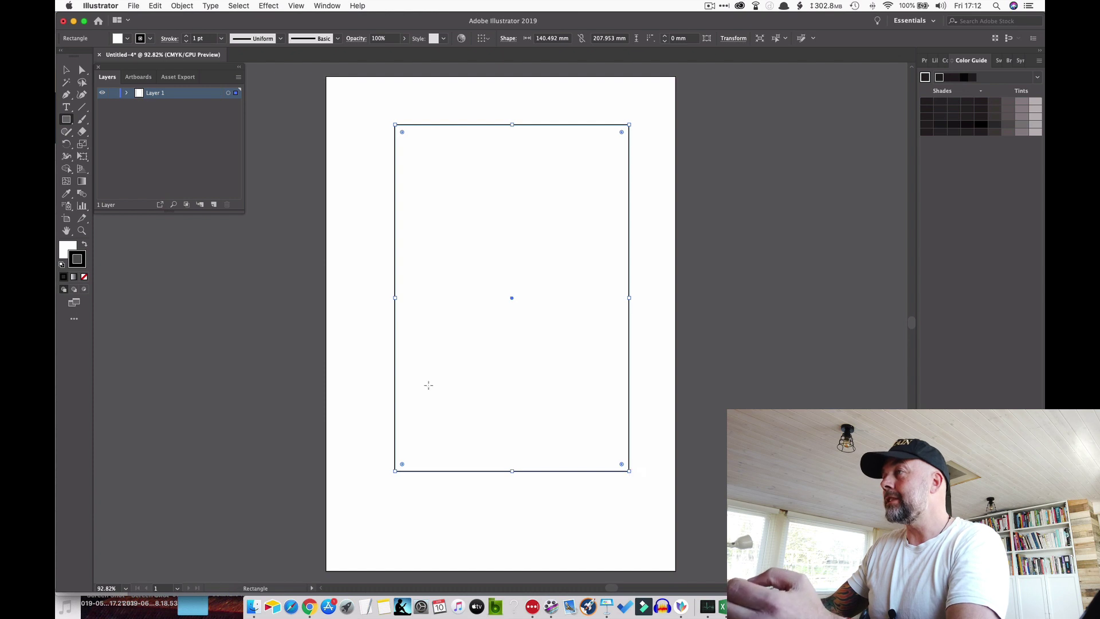
Step: Set the rectangle's stroke weight to 3 pt and round its corners to a radius of about 4.8 mm
left_click(66, 70)
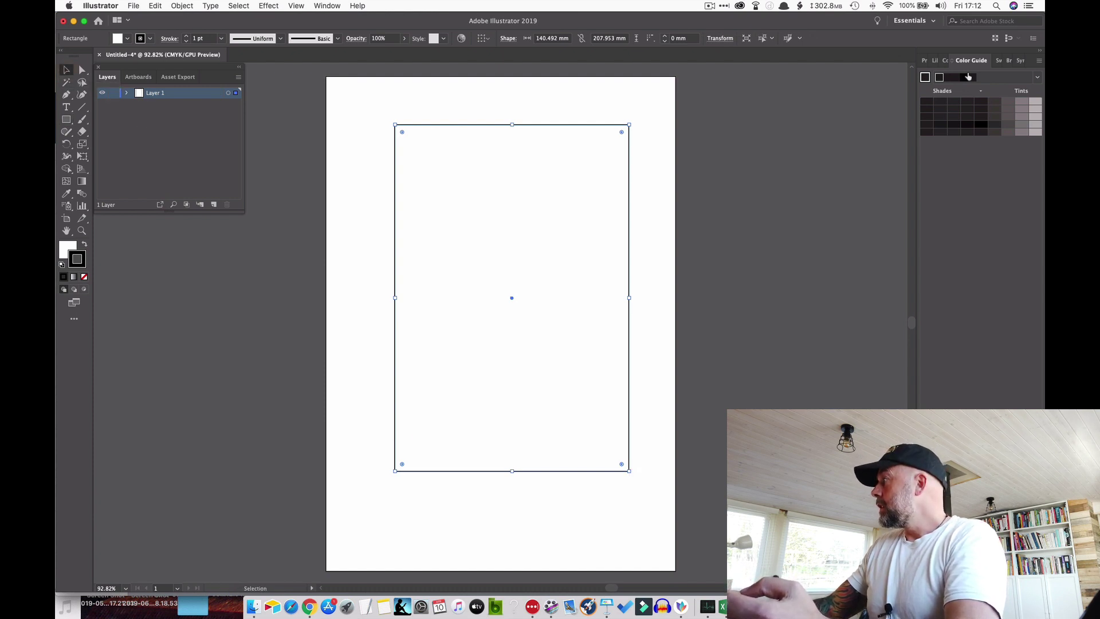
left_click(945, 65)
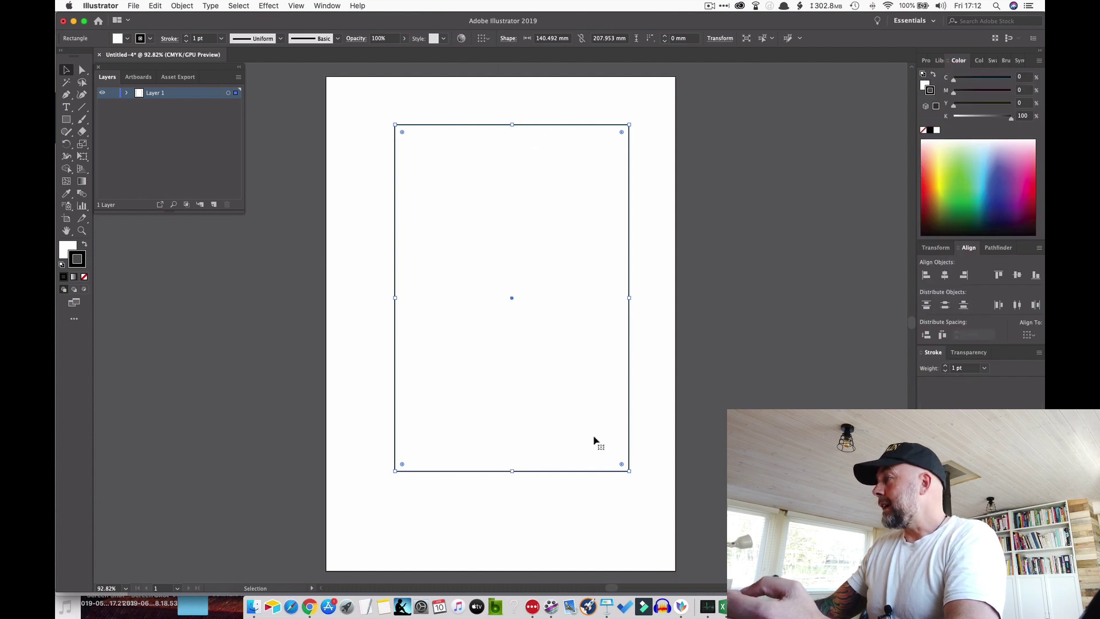
left_click(955, 368)
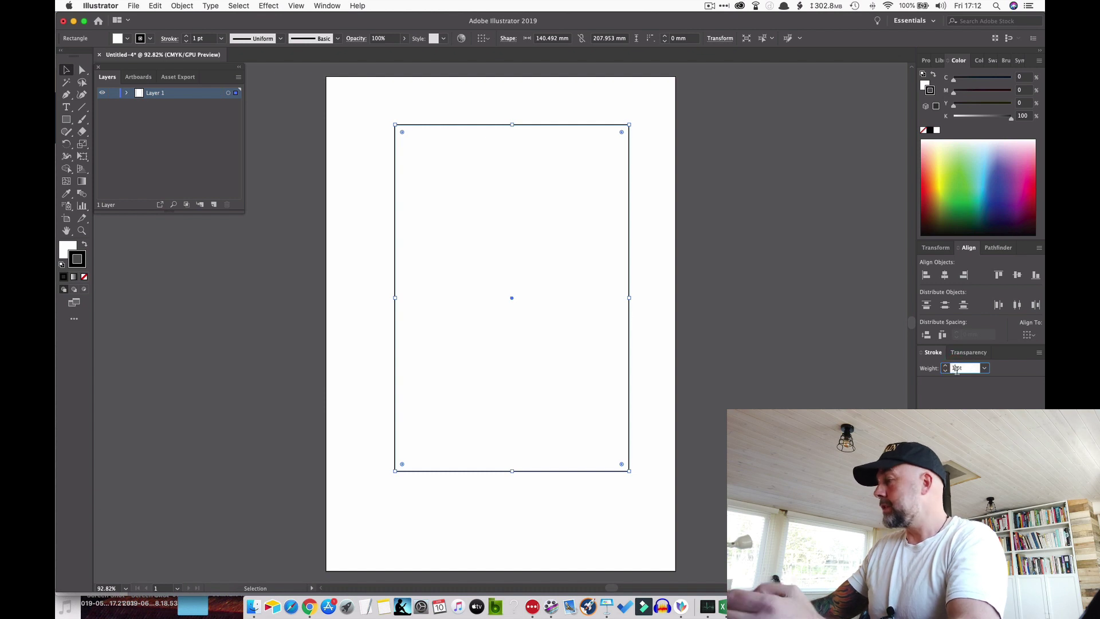
key("BackSpace")
type("3")
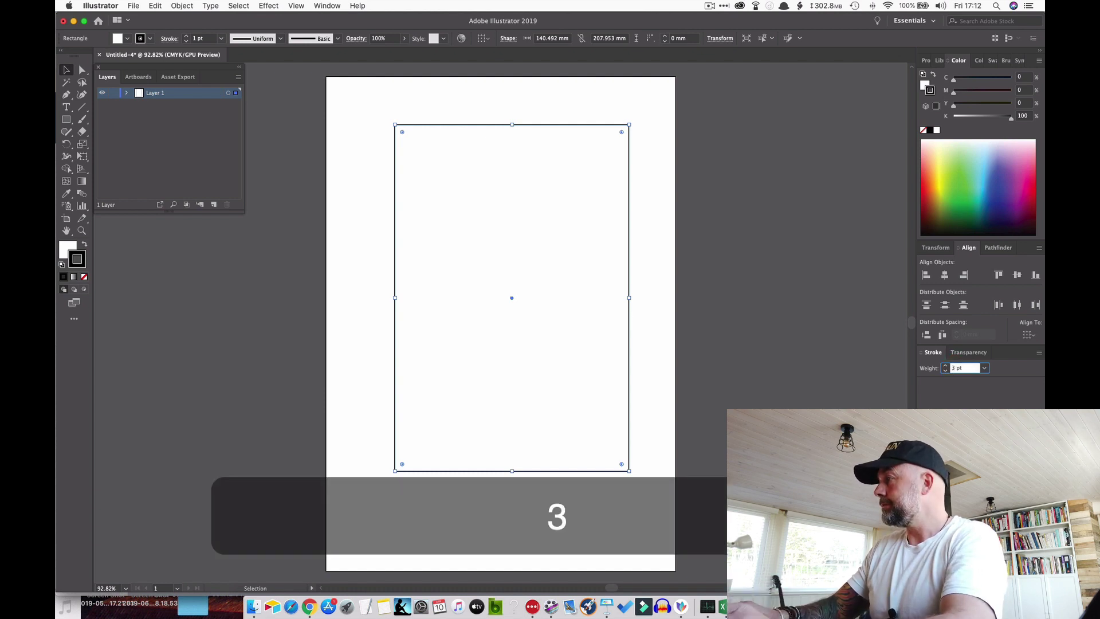
key("Return")
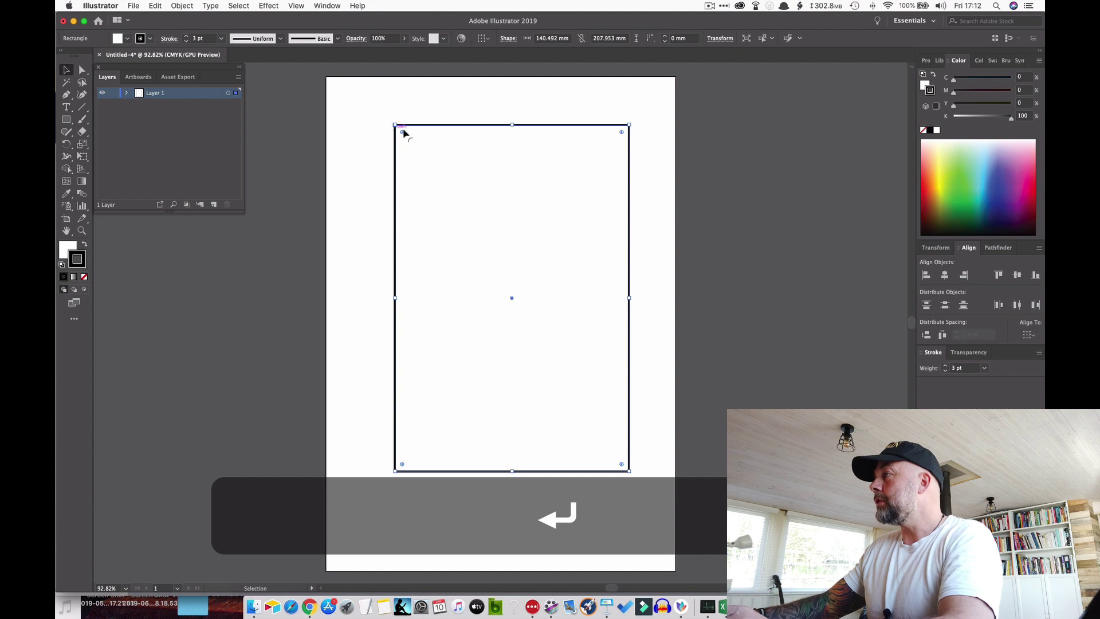
left_click_drag(403, 133, 402, 133)
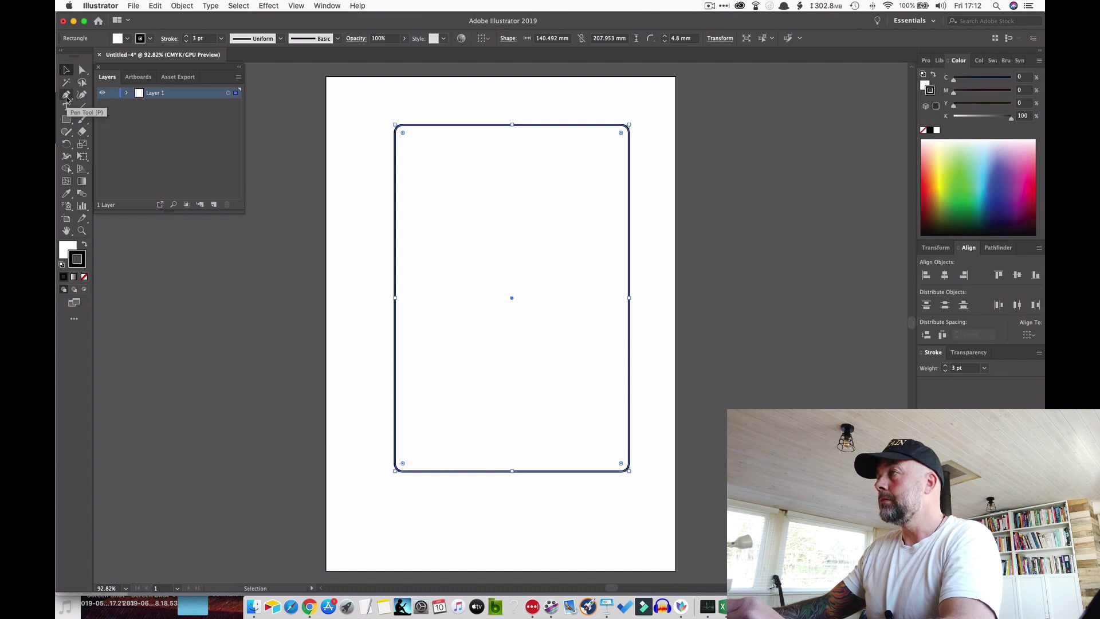
left_click(354, 152)
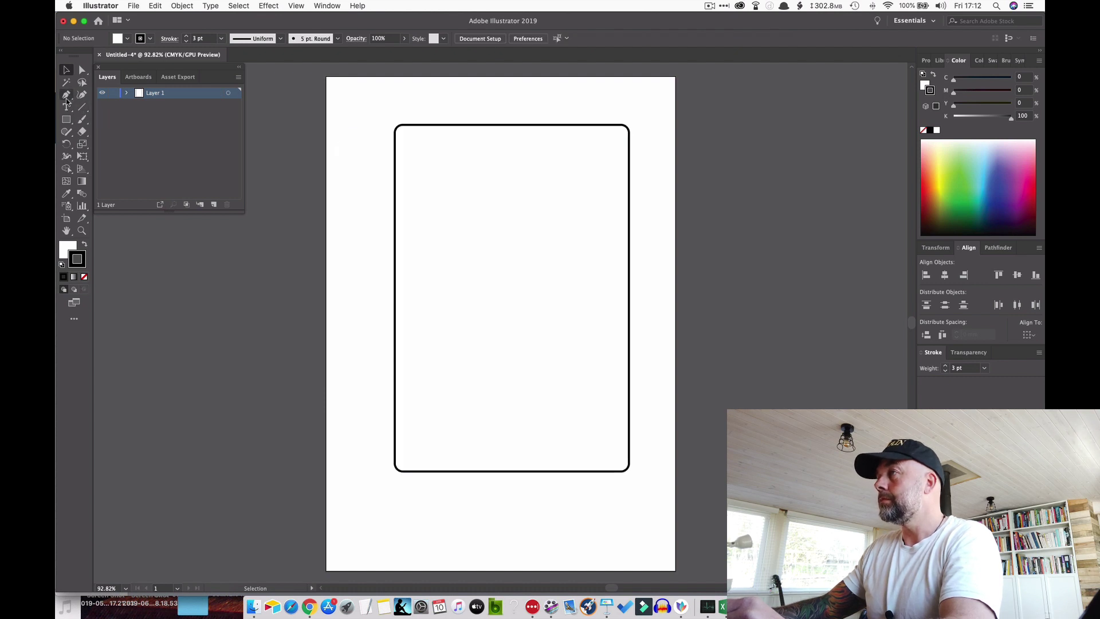
Step: Draw a vertical line about 208 mm long with the Pen tool near the rectangle's left side, from its top edge to its bottom edge
left_click(65, 96)
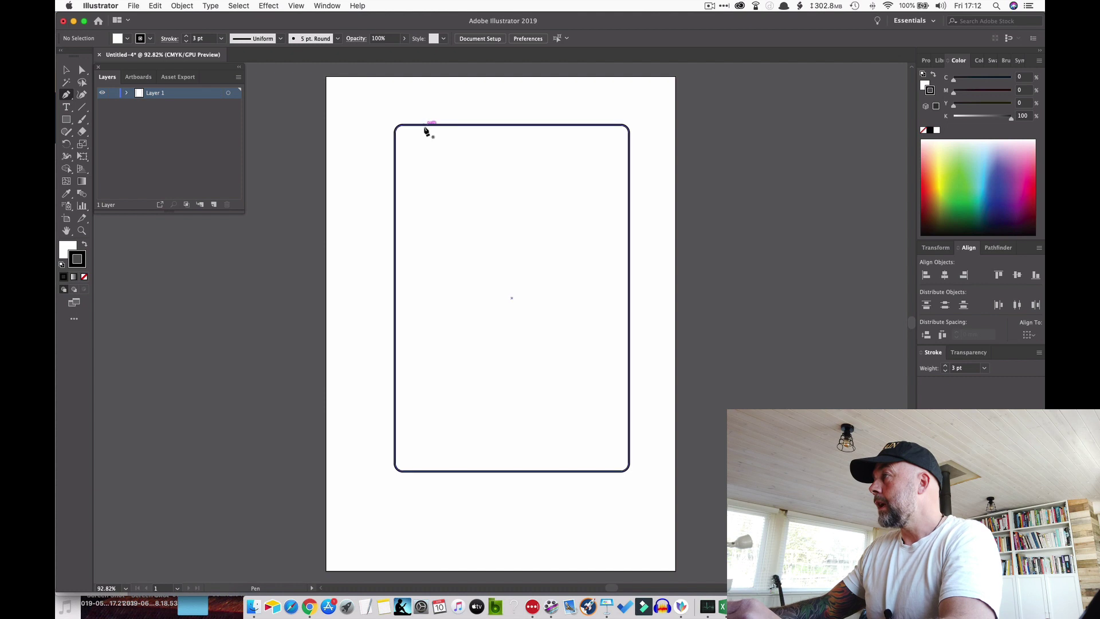
left_click(423, 125)
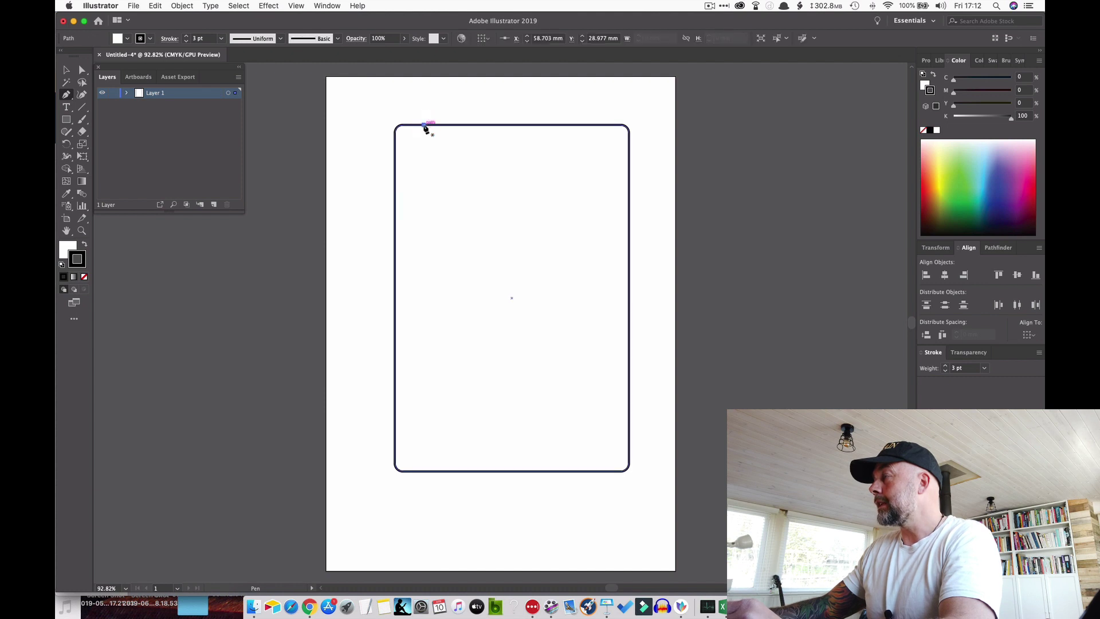
left_click(423, 408)
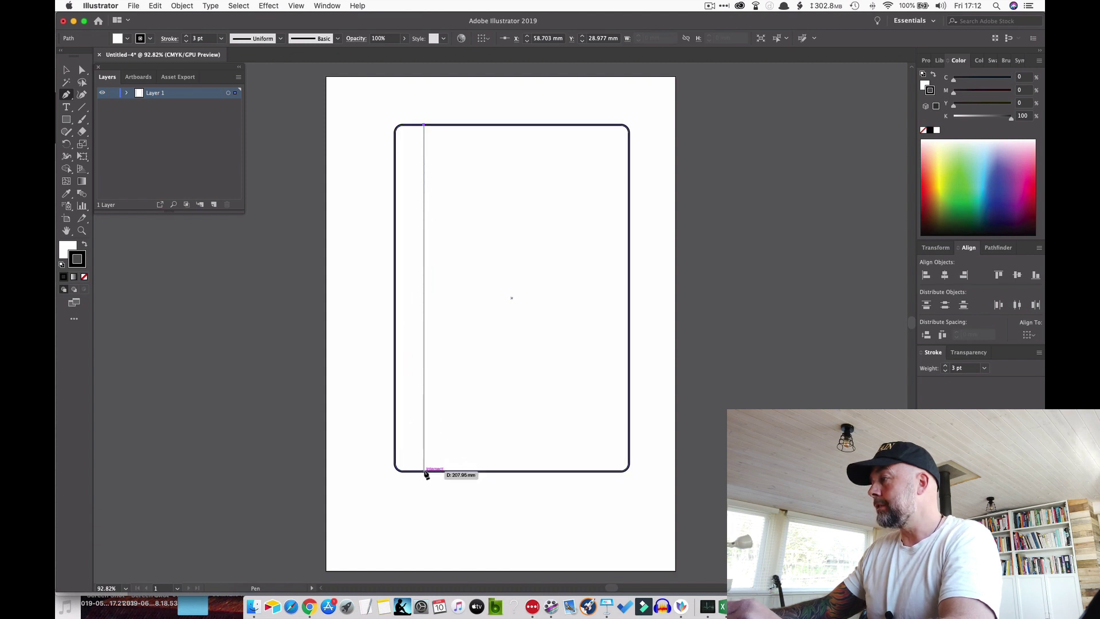
left_click(424, 472)
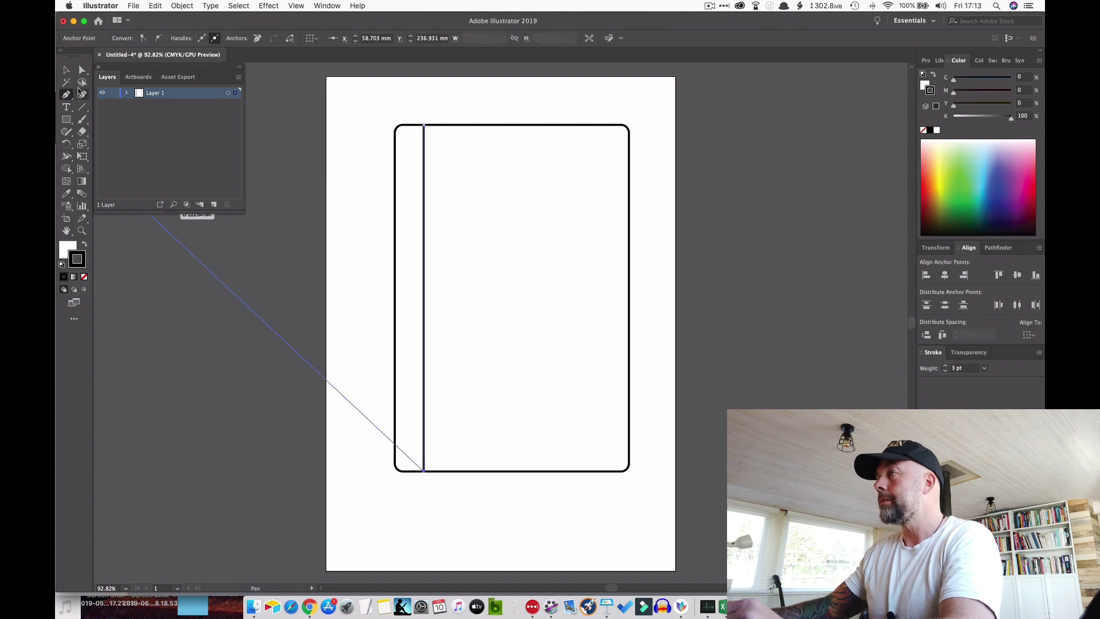
left_click(67, 70)
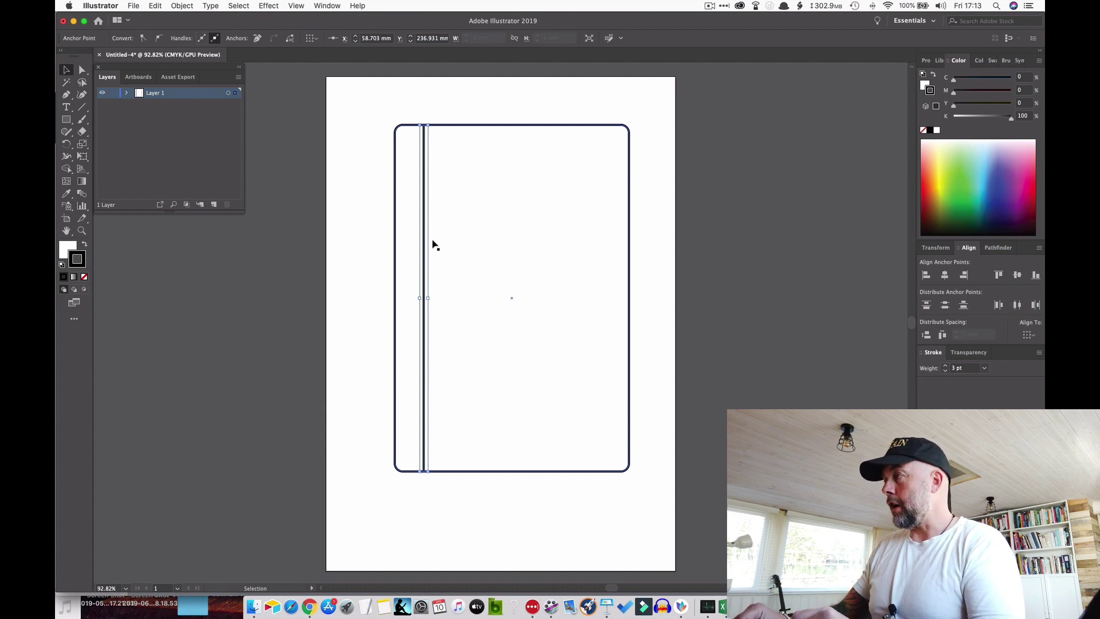
Step: Duplicate the vertical line and shift the copy to the right, to an X position of about 72 mm
key("alt+Right")
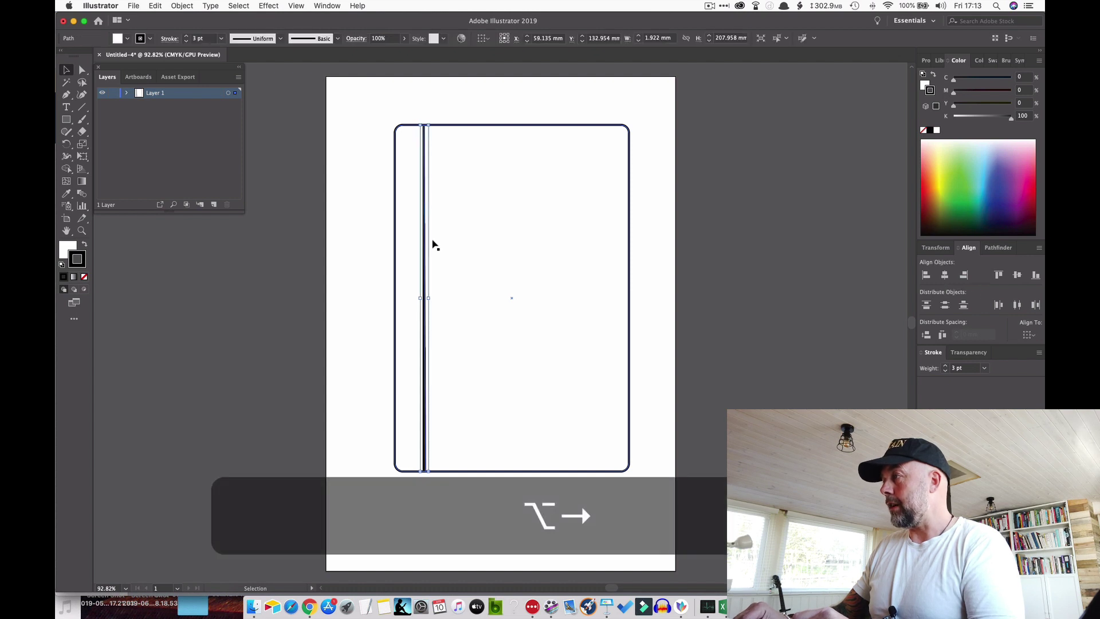
key("Right")
key("Right")
key("Right")
key("Right")
key("Right")
key("Right")
key("Right")
key("Right")
key("Right")
key("Right")
key("Right")
key("Right")
key("Right")
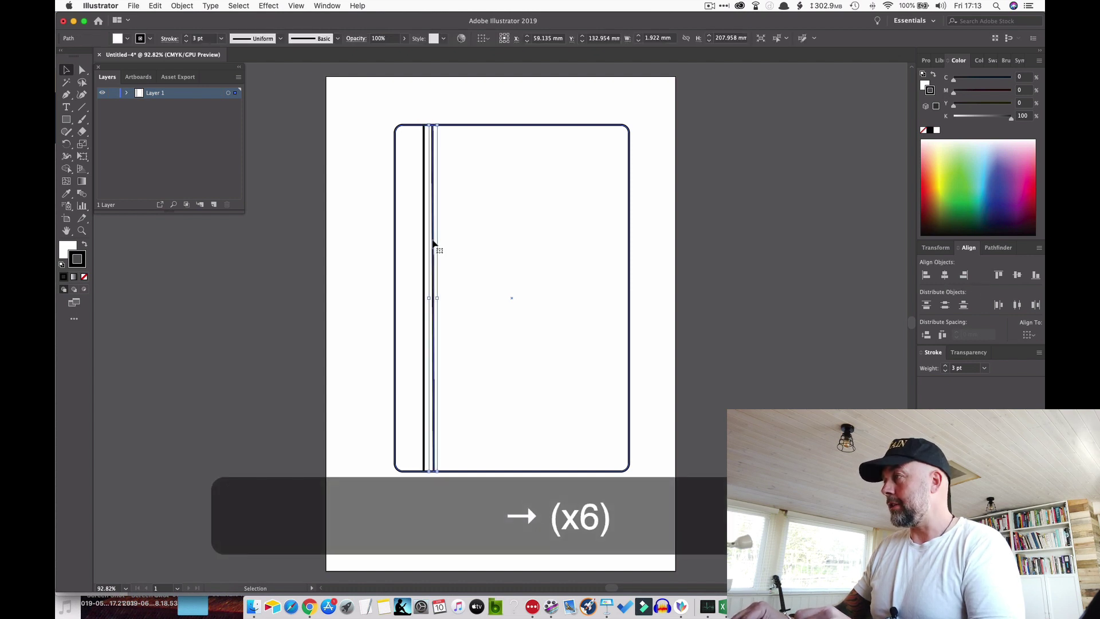
key("Right")
key("Right")
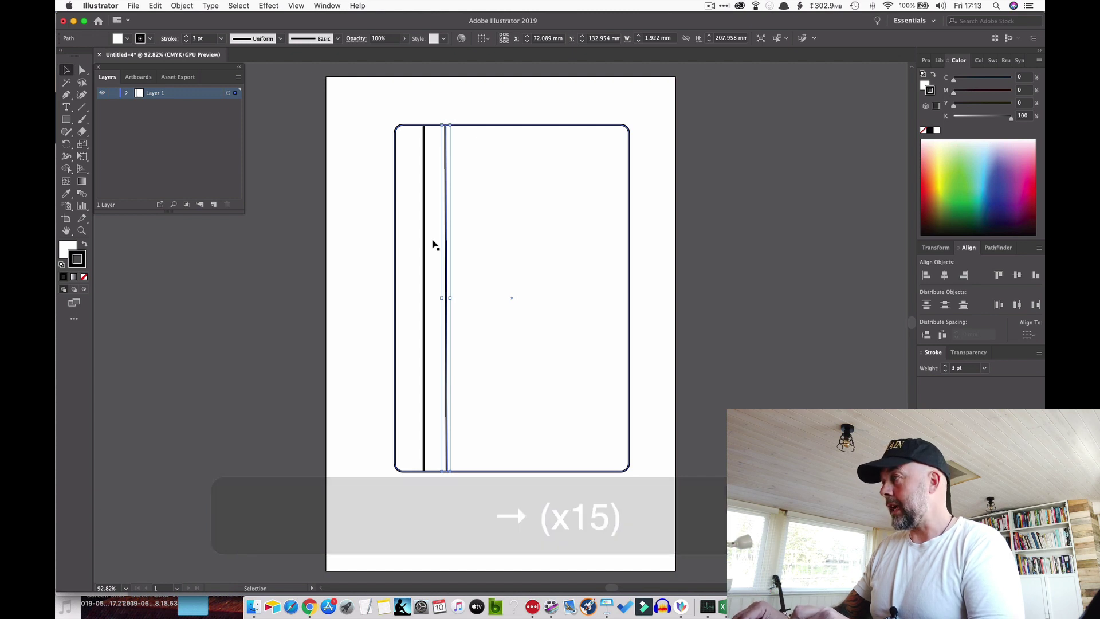
Step: Duplicate the second vertical line and shift the copy to the right, to an X position of about 84 mm
key("alt+Right")
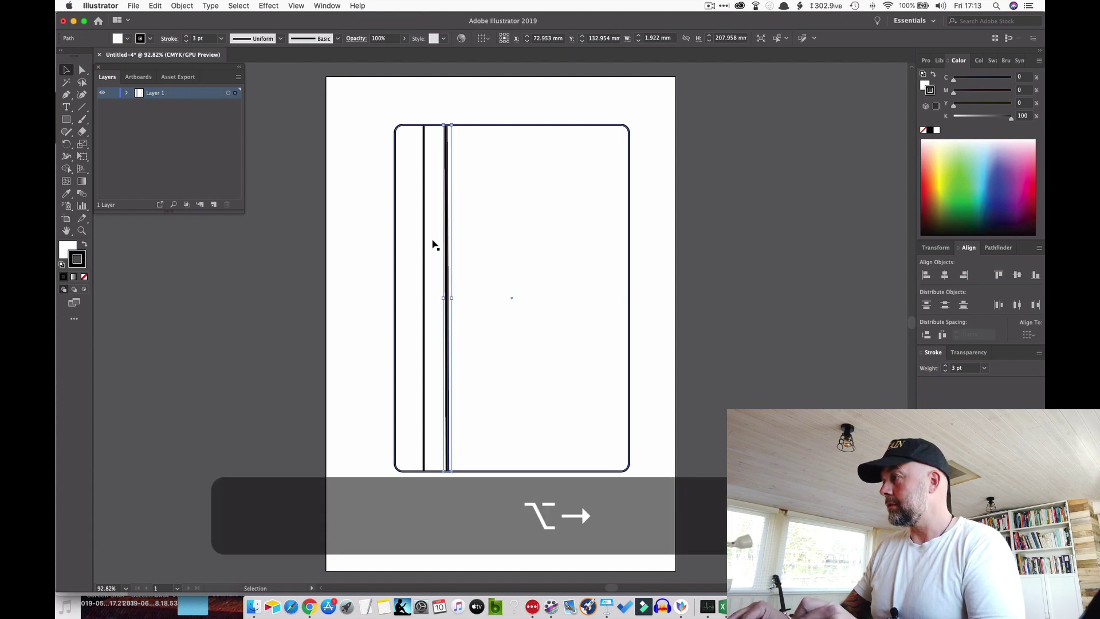
key("Right")
key("Right")
key("Right")
key("Right")
key("Right")
key("Right")
key("Right")
key("Right")
key("Right")
key("Right")
key("Right")
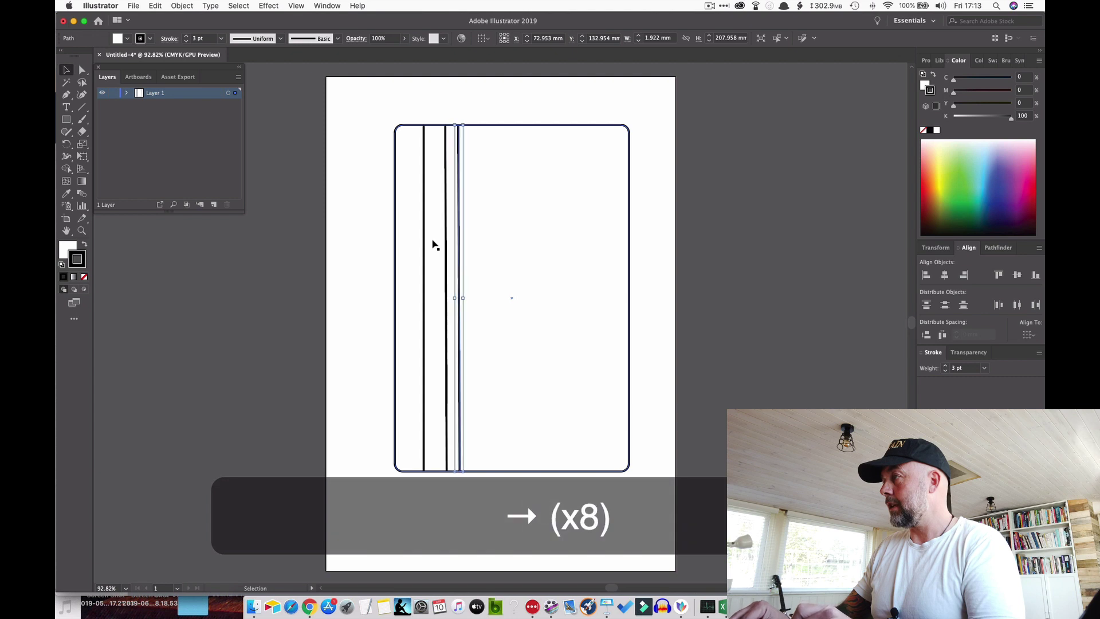
key("Right")
key("Right")
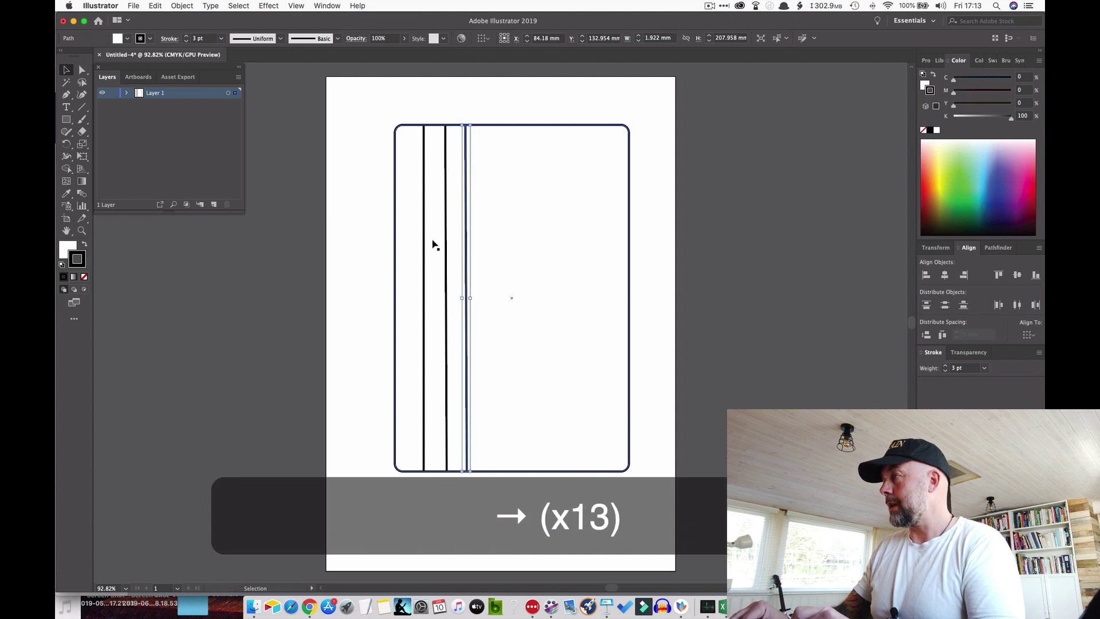
Step: Duplicate the third vertical line and shift the copy to the right by the same distance as between the previous two lines
key("alt+Right")
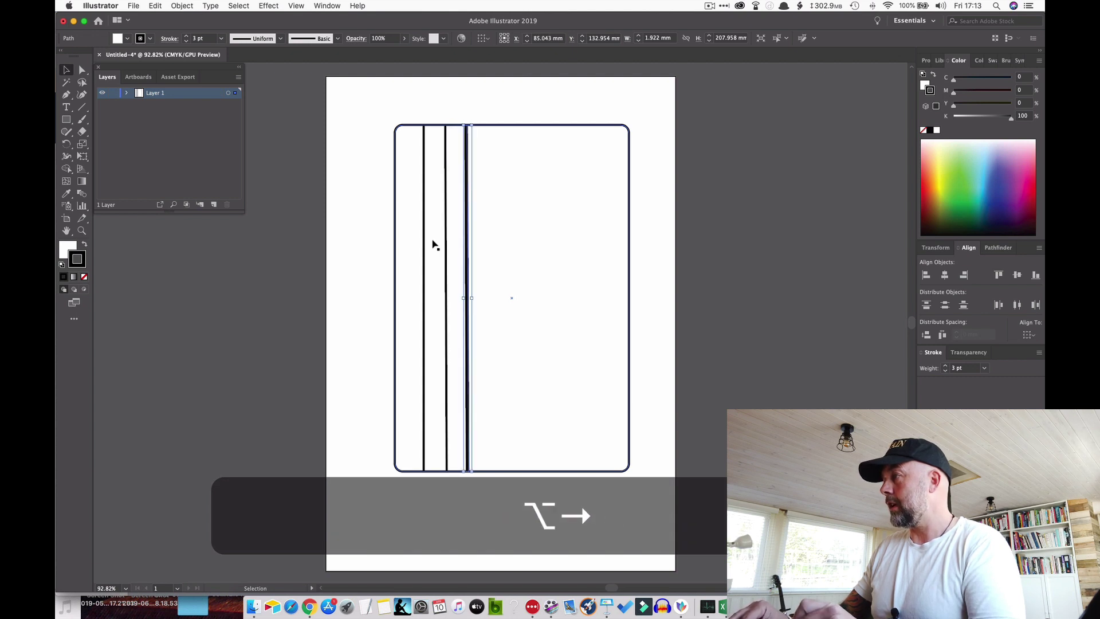
key("Right")
key("Right")
key("Right")
key("Right")
key("Right")
key("Right")
key("Right")
key("Right")
key("Right")
key("Right")
key("Right")
key("Right")
key("Right")
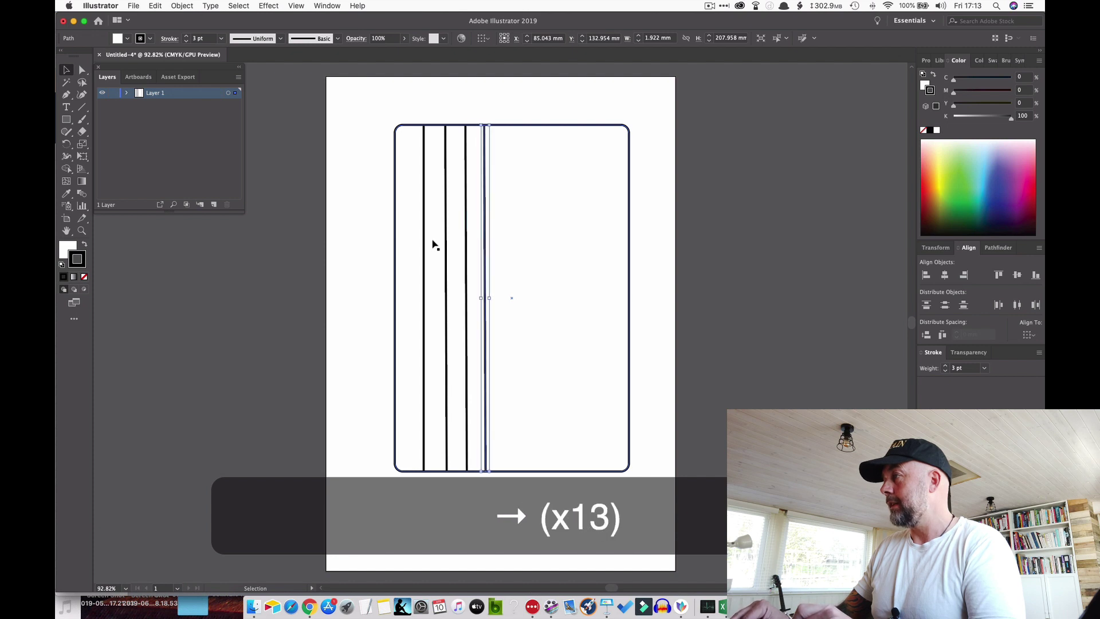
Step: Duplicate the fourth vertical line and shift the copy to the right, to an X position of about 108 mm
key("alt+Right")
key("Right")
key("Right")
key("Right")
key("Right")
key("Right")
key("Right")
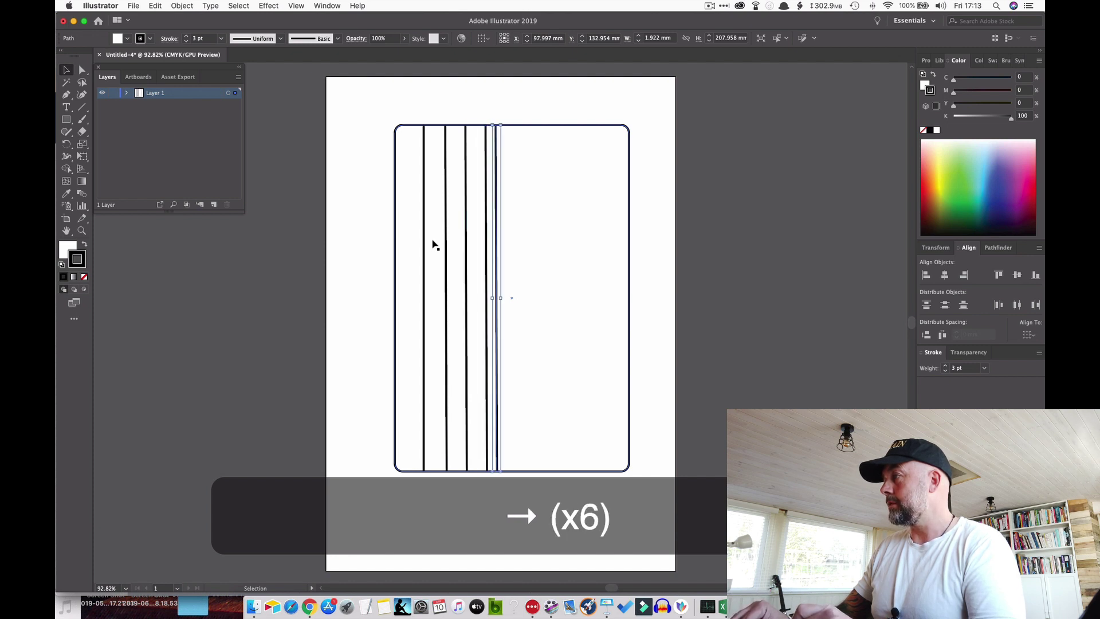
key("Right")
key("Right")
key("Right")
key("Right")
key("Right")
key("Right")
key("Right")
Step: Duplicate the fifth vertical line and shift the copy to the right, to an X position of about 119 mm
key("alt+Right")
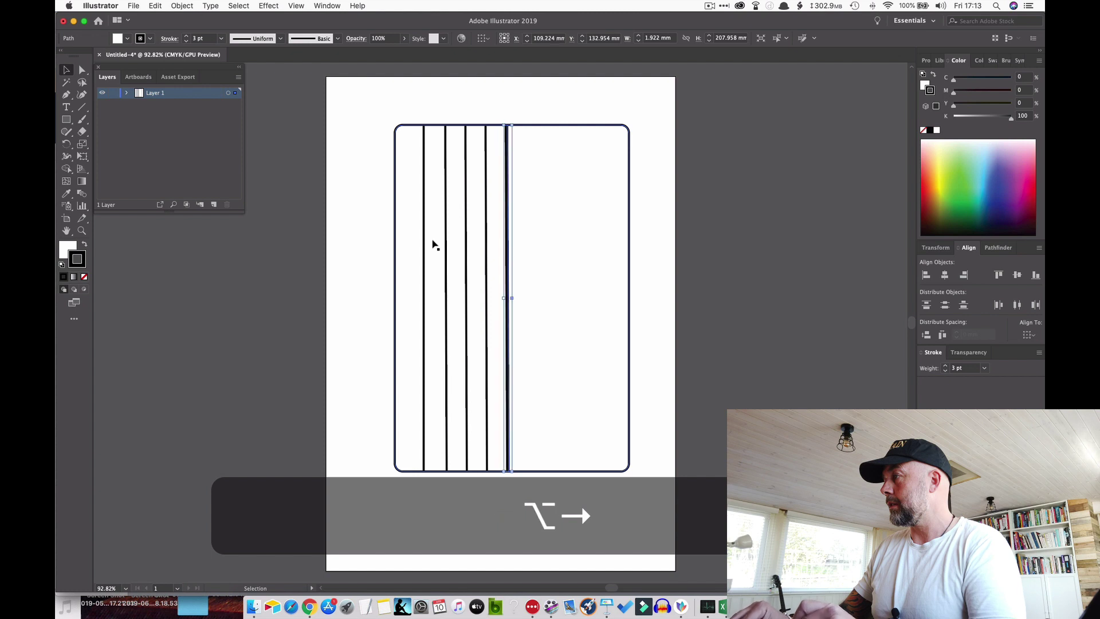
key("Right")
key("Right")
key("Right")
key("Right")
key("Right")
key("Right")
key("Right")
key("Right")
key("Right")
key("Right")
key("Right")
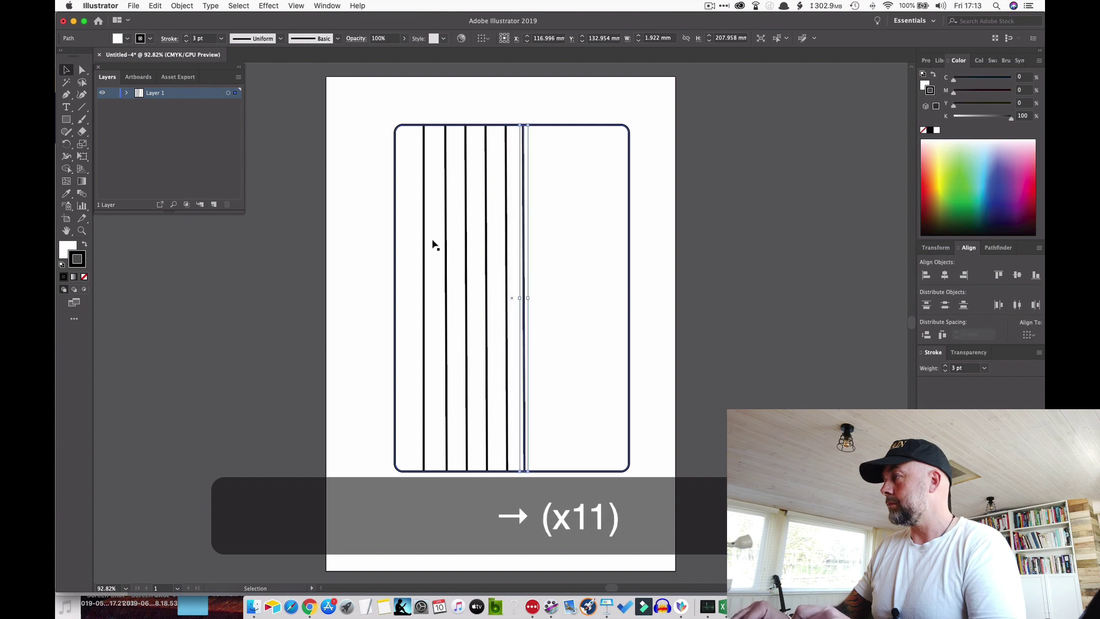
Step: Duplicate the sixth vertical line and shift the copy to the right, to an X position of about 131 mm
key("alt+Right")
key("Right")
key("Right")
key("Right")
key("Right")
key("Right")
key("Right")
key("Right")
key("Right")
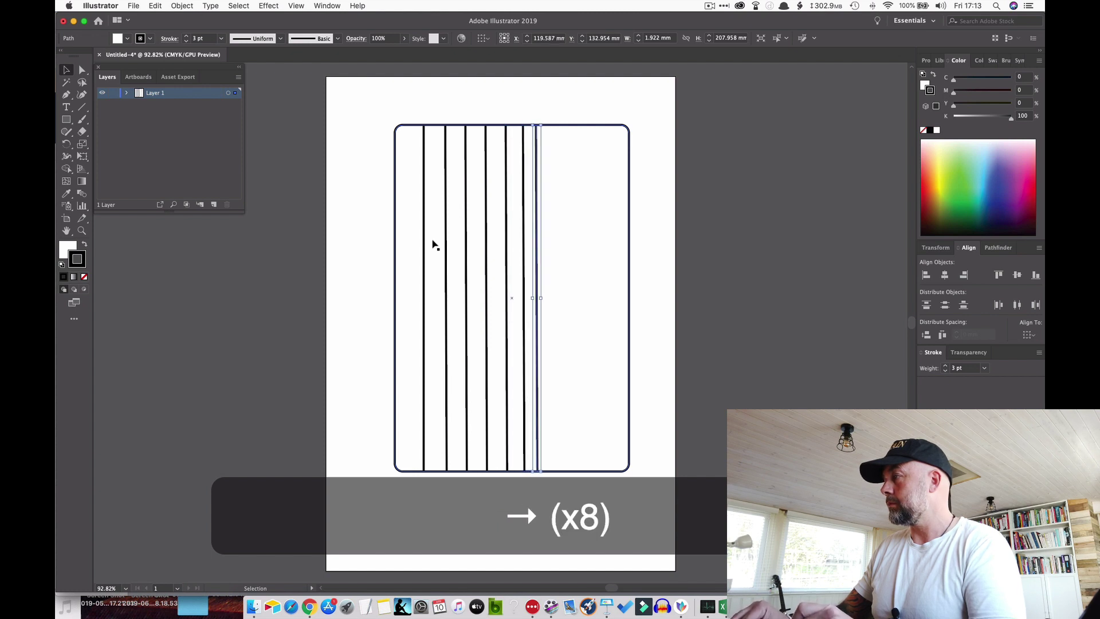
key("Right")
key("Right")
key("Right")
key("Right")
key("Right")
Step: Move the last vertical line onto the frame's right edge and the first vertical line onto its left edge
key("v")
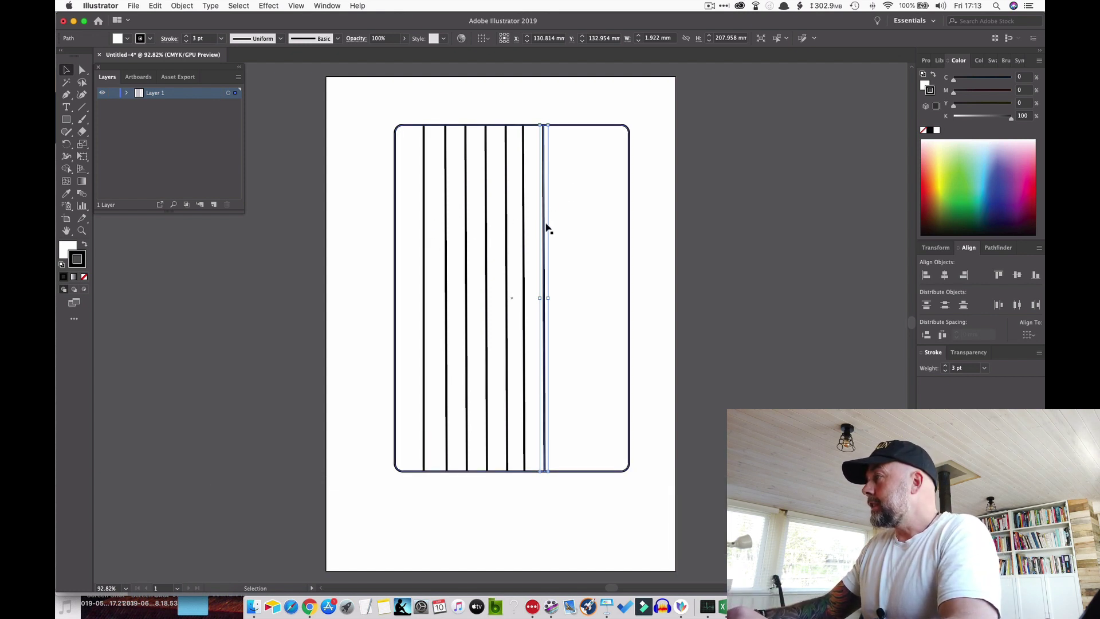
left_click_drag(547, 228, 628, 229)
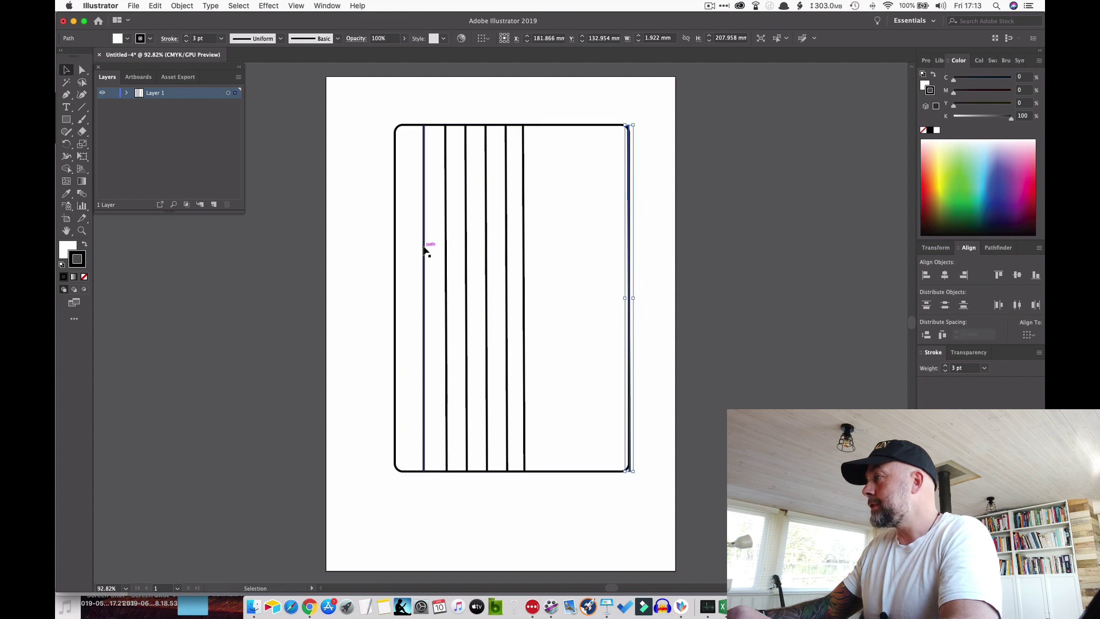
left_click_drag(422, 252, 395, 254)
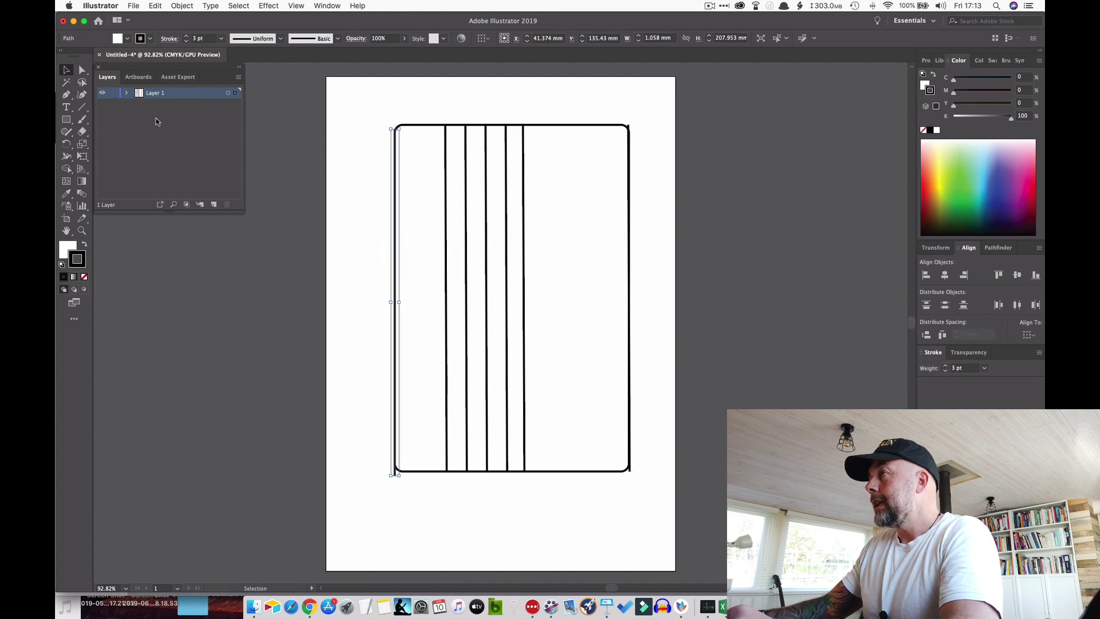
Step: Expand Layer 1 and lock the rounded rectangle so that only the lines can be selected
left_click(127, 94)
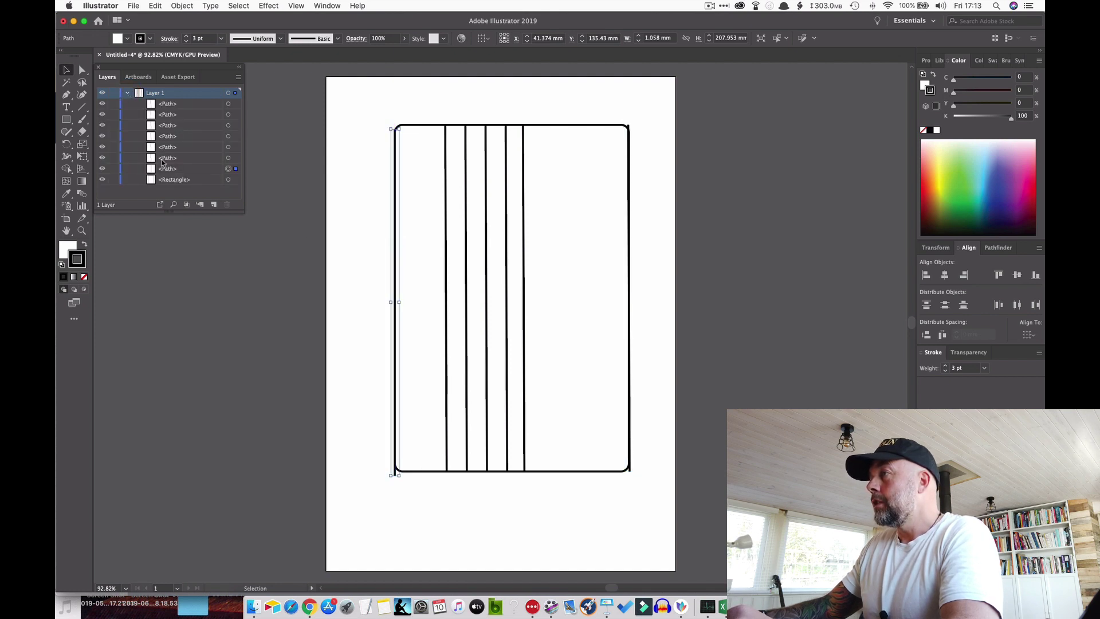
left_click(113, 182)
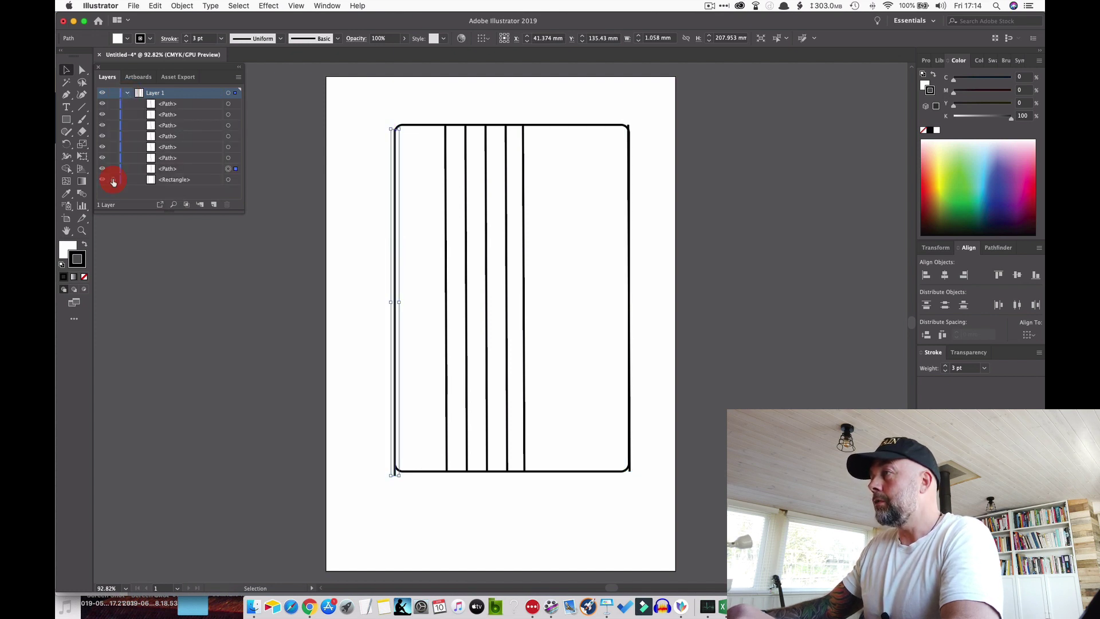
left_click(354, 263)
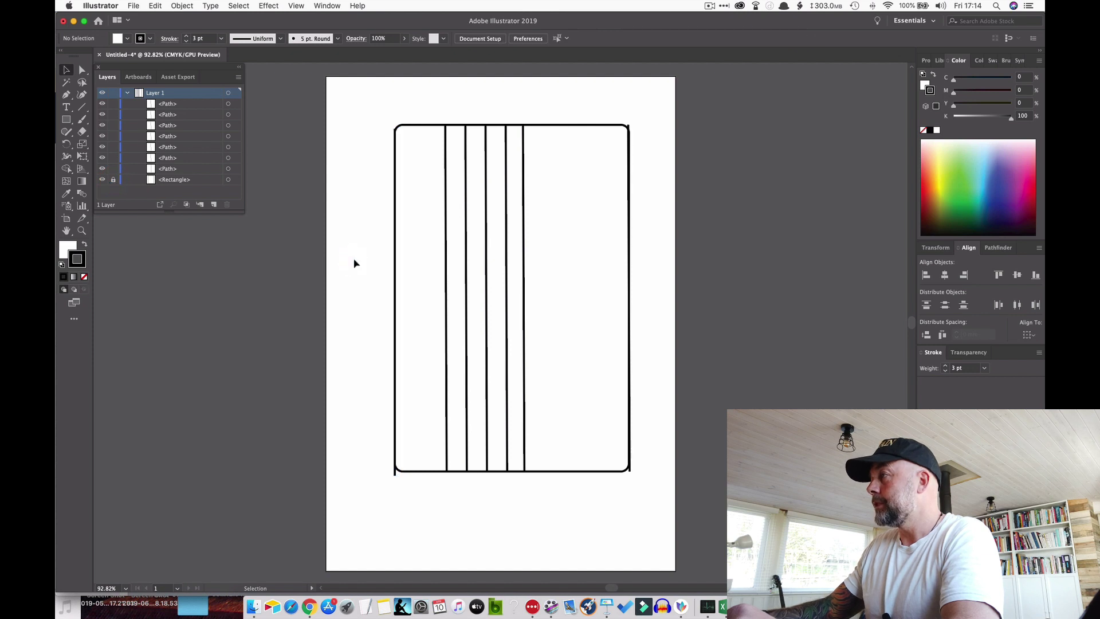
left_click(560, 123)
Step: Select all seven vertical lines and distribute them horizontally by their centers, aligned to the selection
left_click_drag(364, 216, 650, 235)
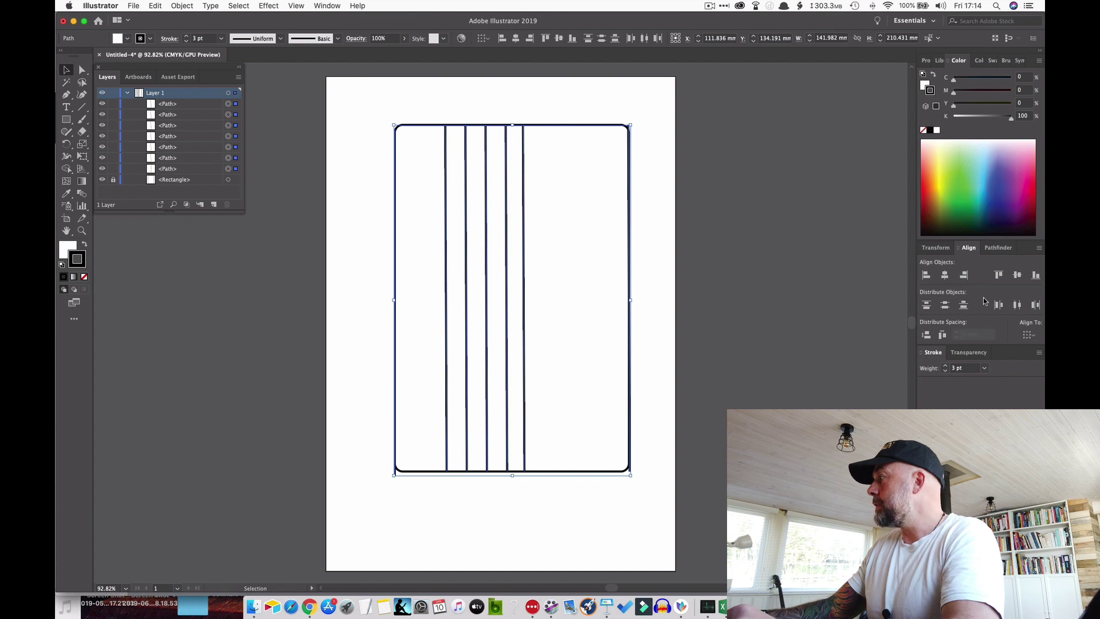
left_click(1029, 336)
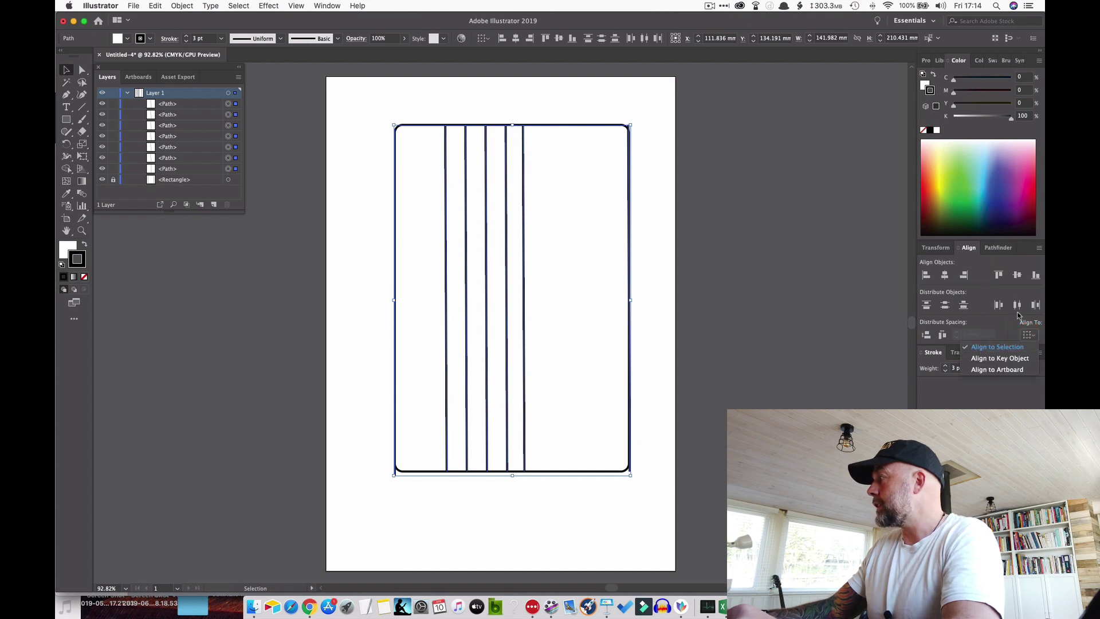
left_click(1013, 322)
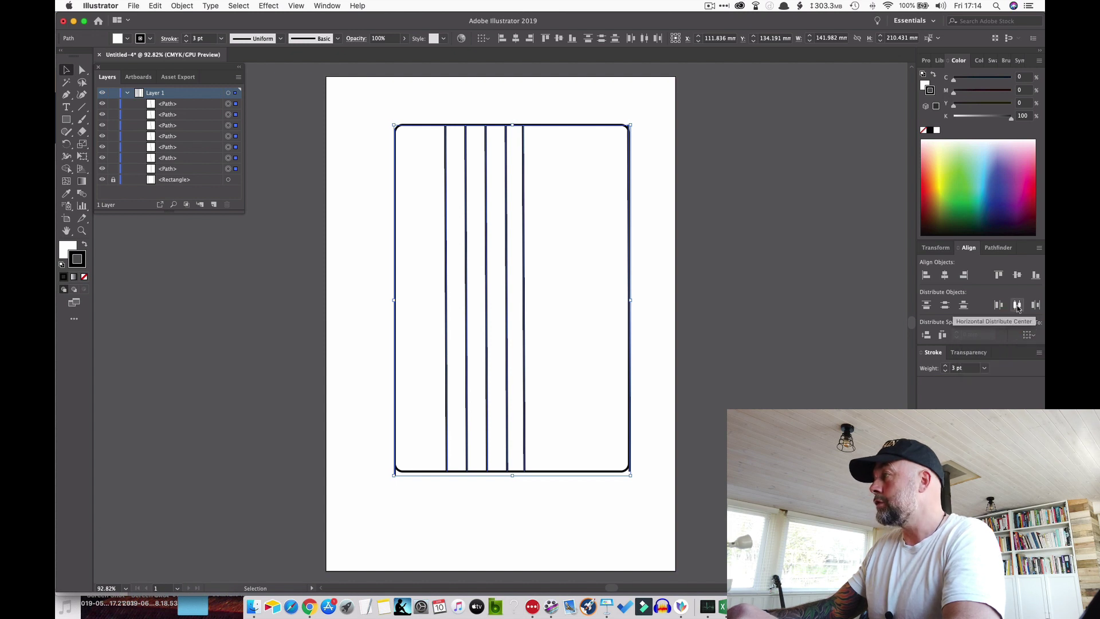
left_click(1017, 306)
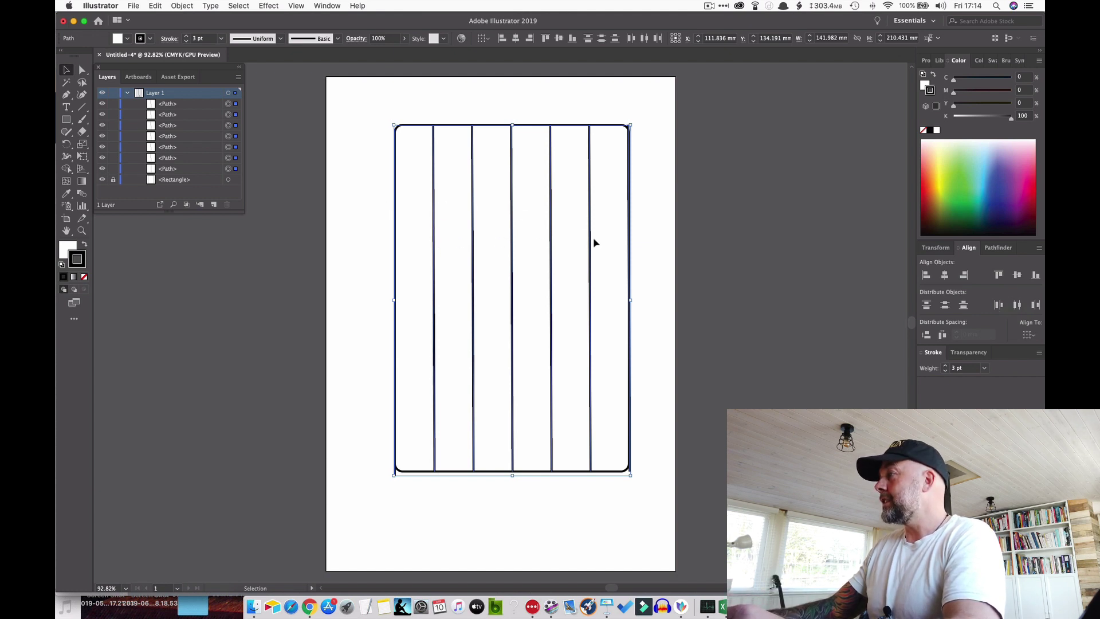
Step: Delete the two outermost vertical lines lying on the frame's right and left edges
left_click(631, 273)
left_click(630, 274)
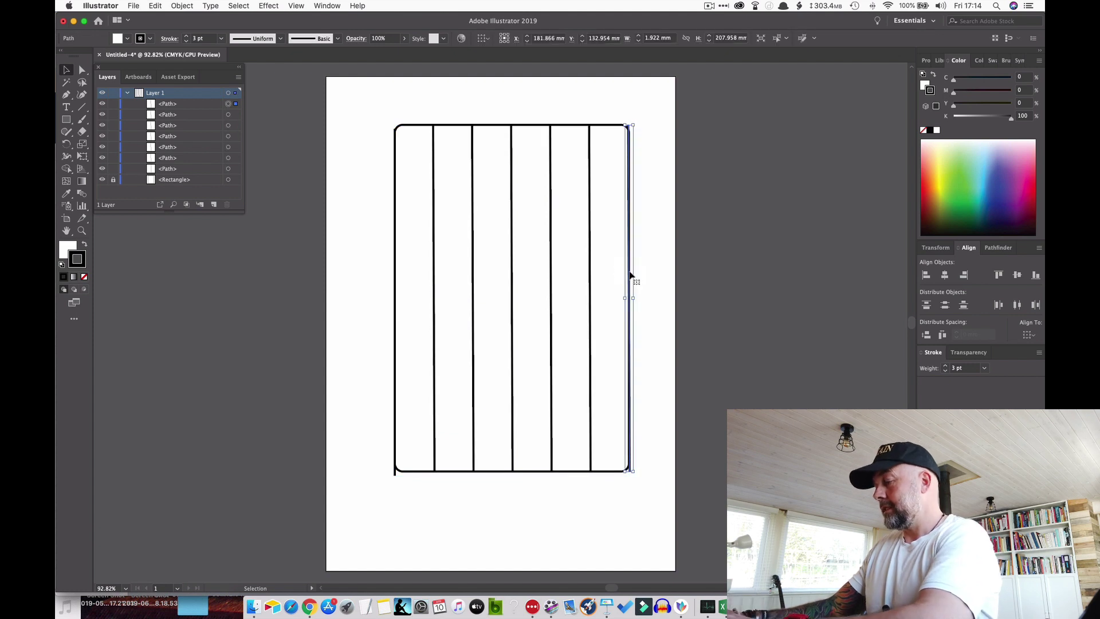
key("BackSpace")
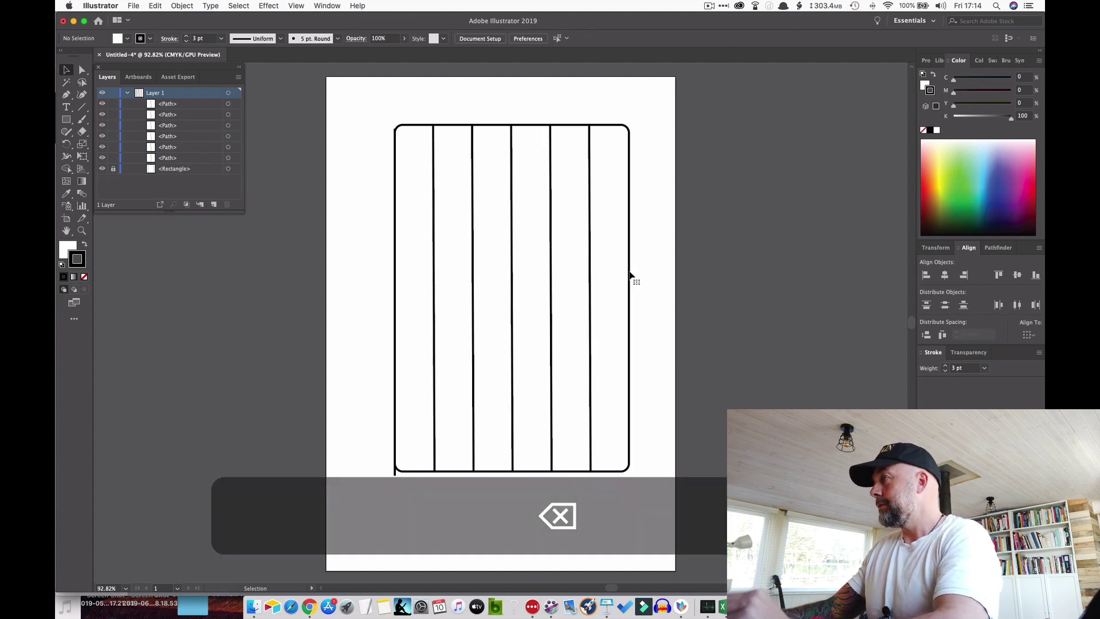
left_click(394, 281)
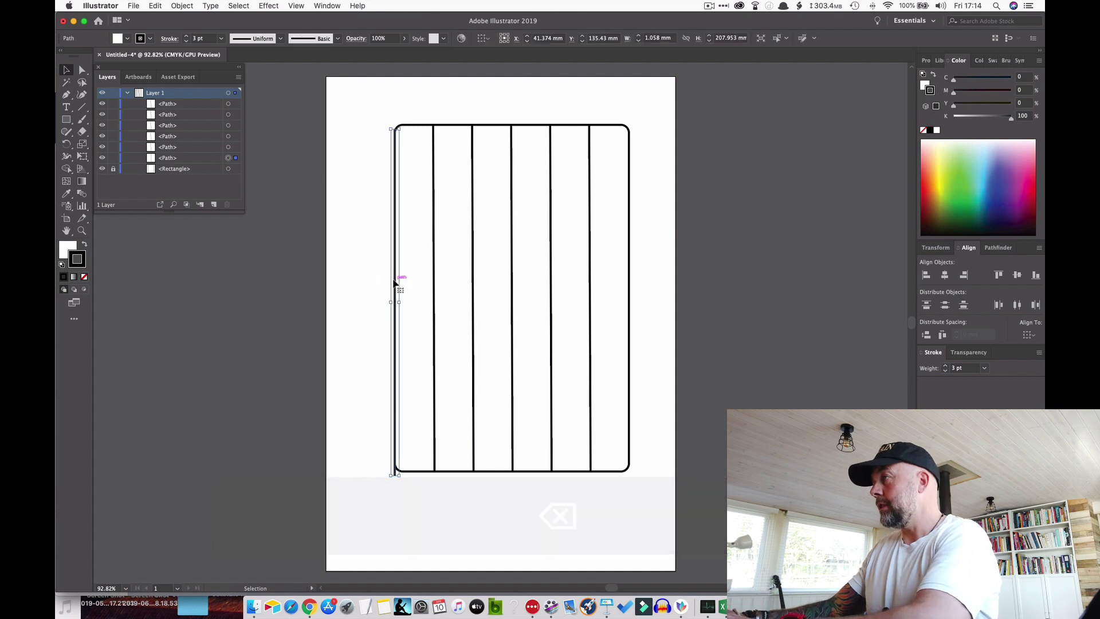
key("BackSpace")
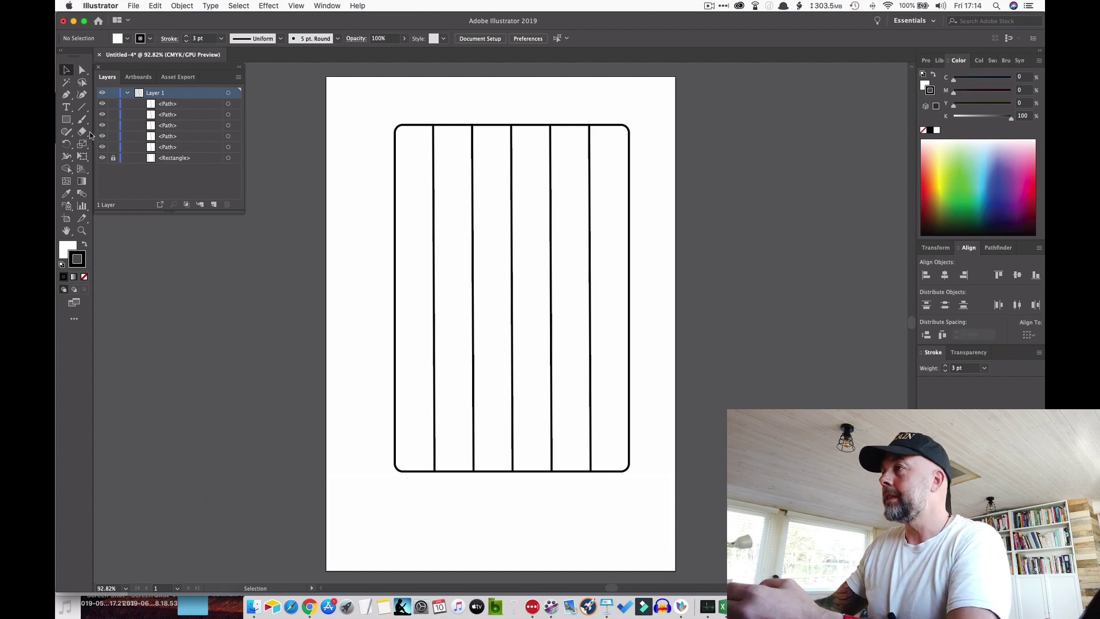
Step: Draw a straight horizontal line about 140 mm long with the Pen tool across the frame, at a Y position of about 66 mm
left_click(67, 95)
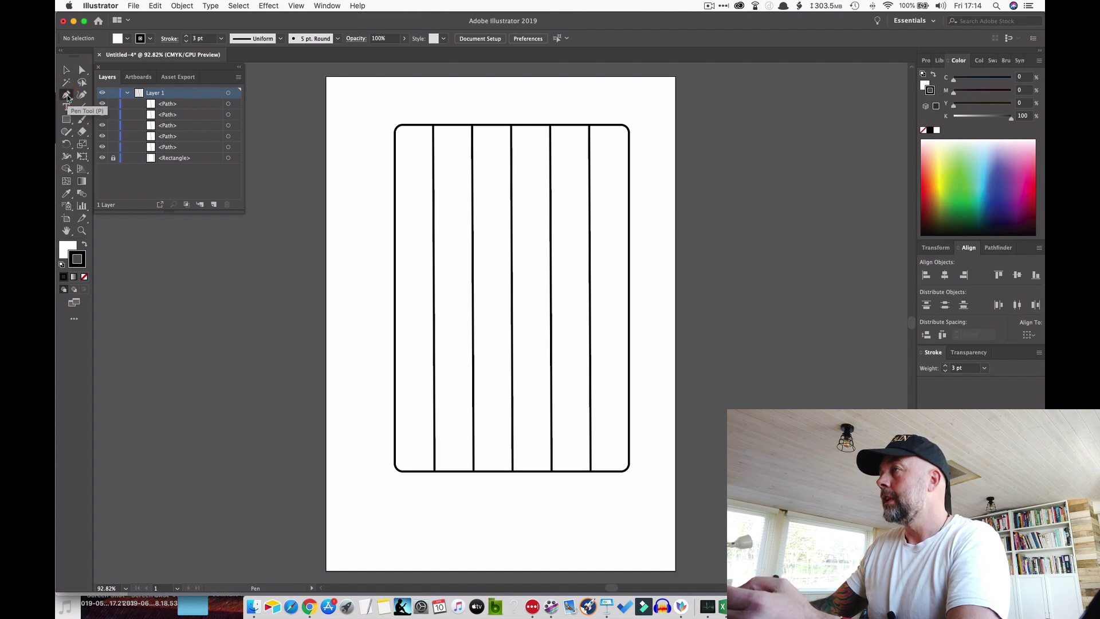
left_click(396, 189)
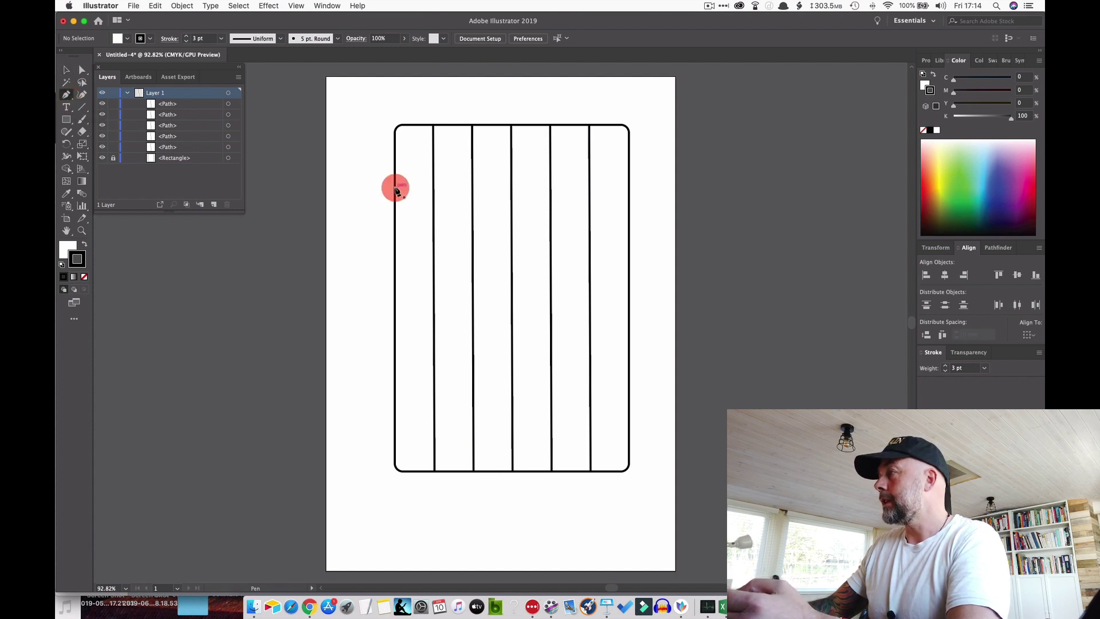
left_click(630, 186)
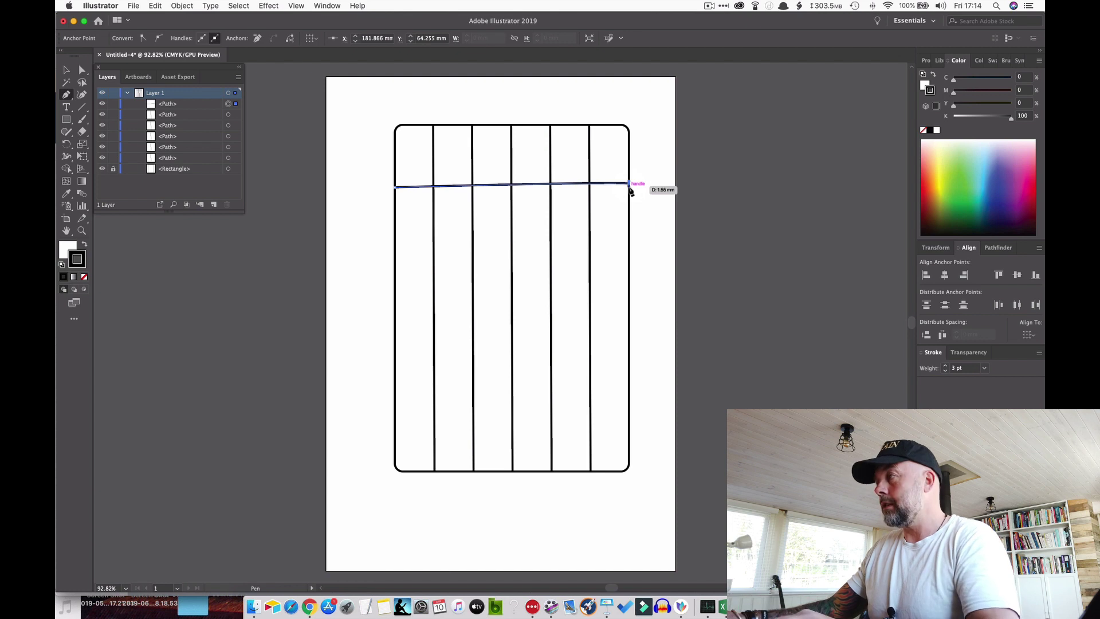
key("super+z")
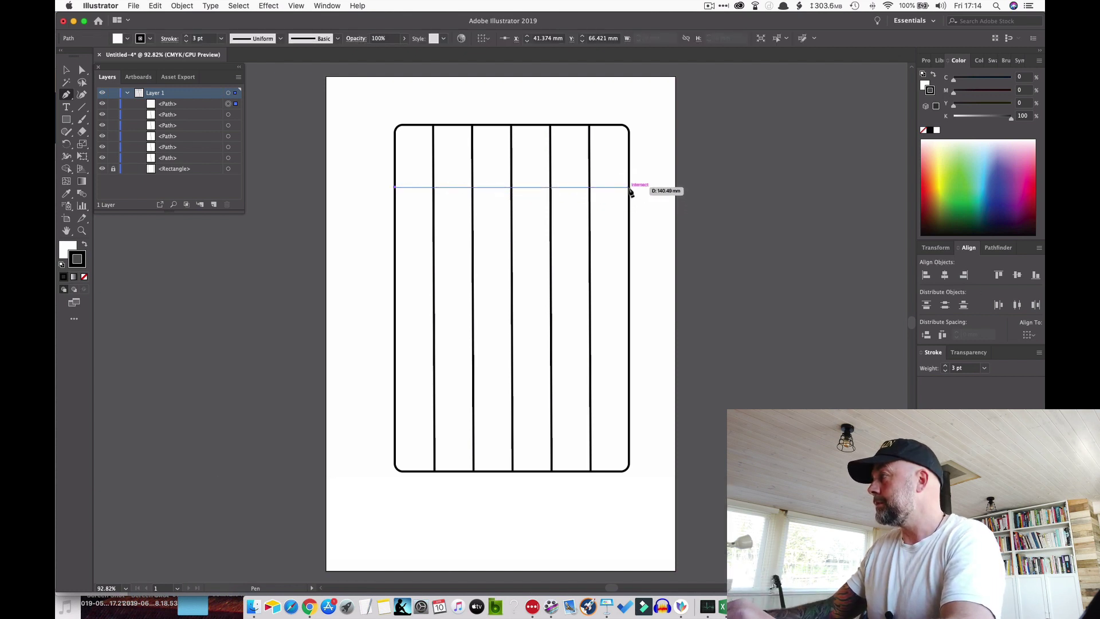
left_click(630, 188)
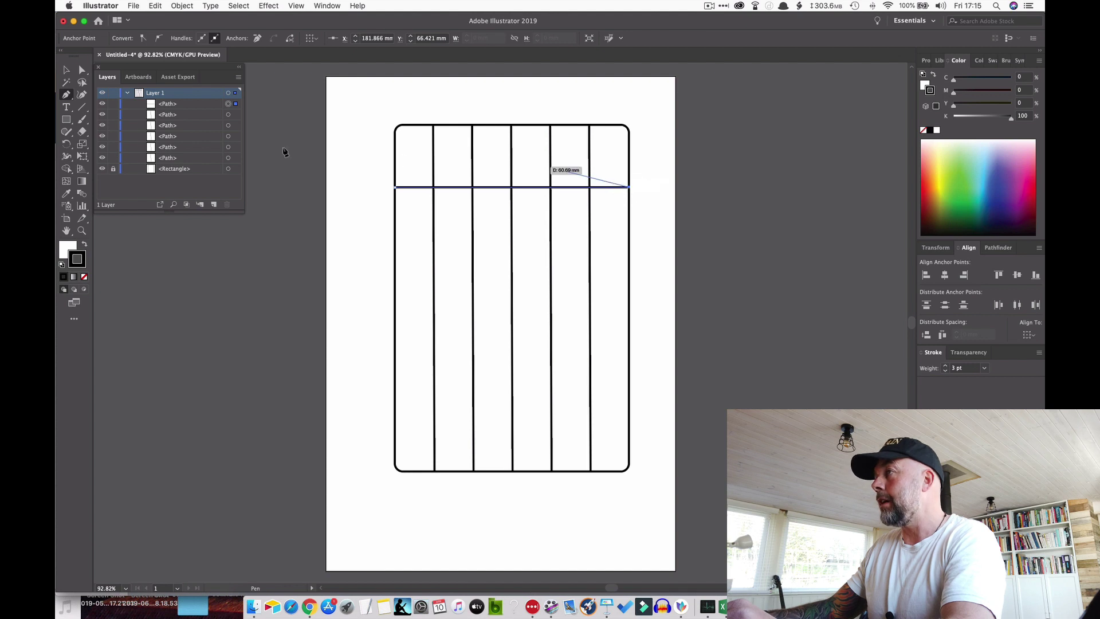
Step: Duplicate the horizontal line and shift the copy down, to a Y position of about 75 mm
key("v")
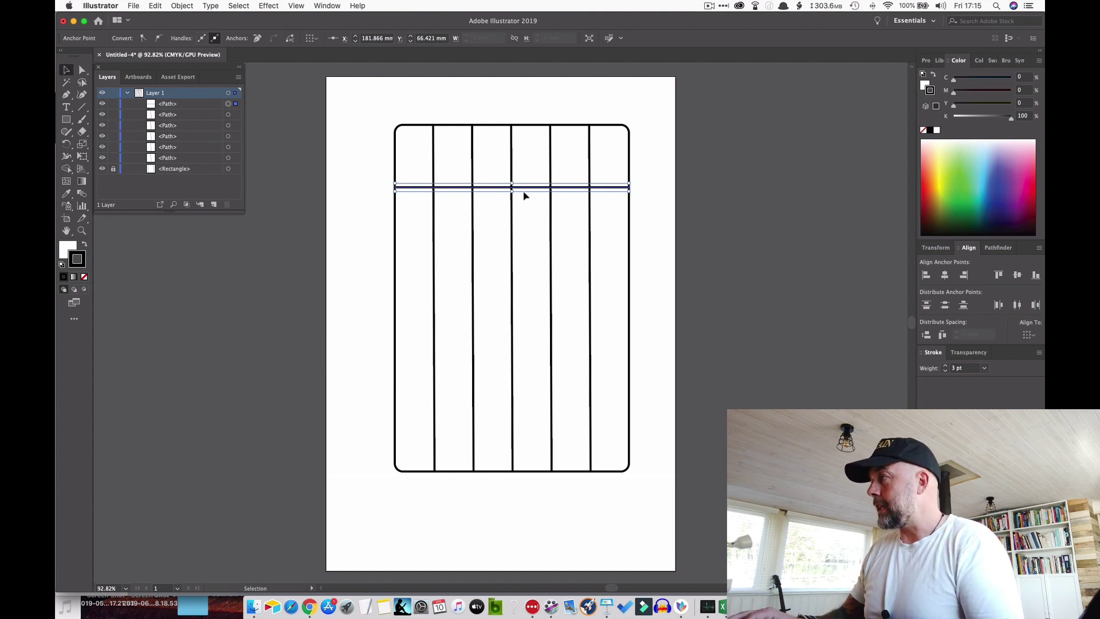
key("alt+Down")
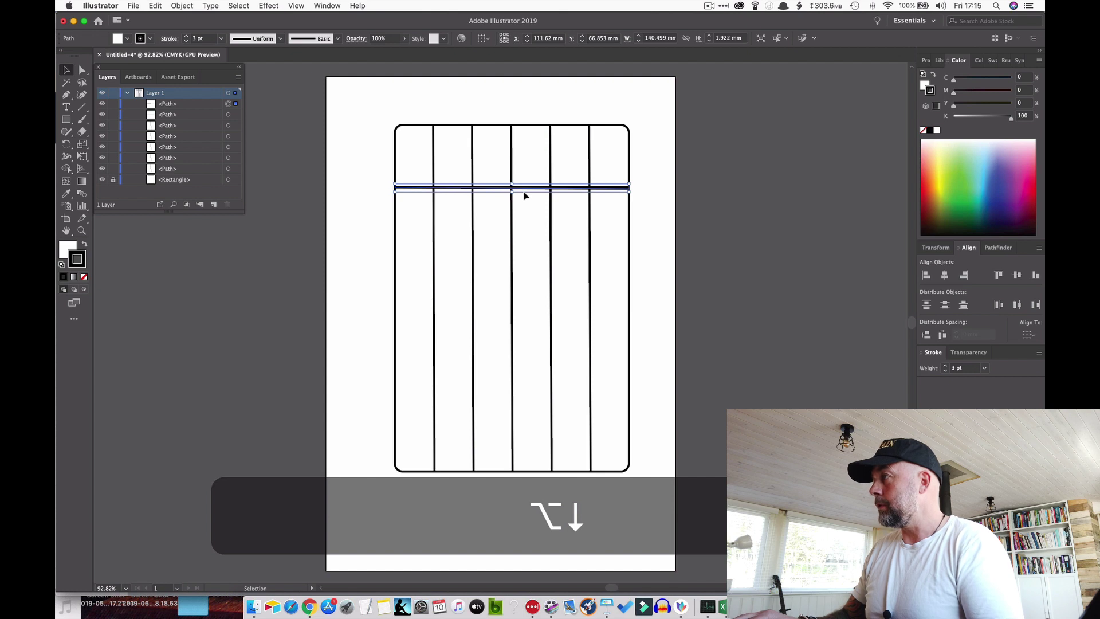
key("Down")
key("Down")
key("Down")
key("Down")
key("Down")
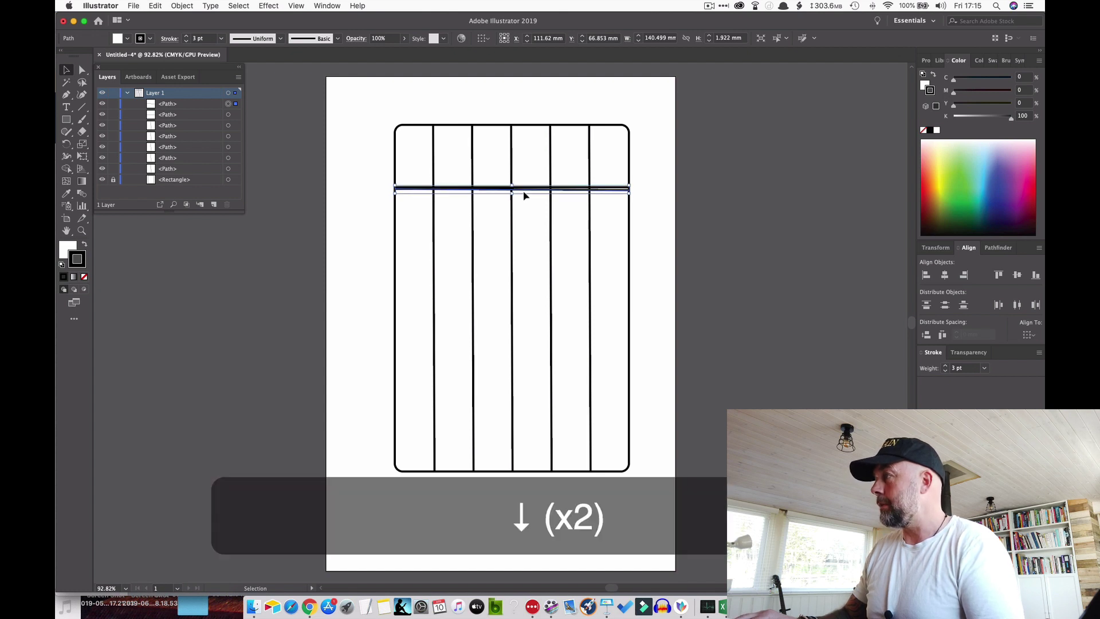
key("Down")
key("Down")
key("Down")
key("Down")
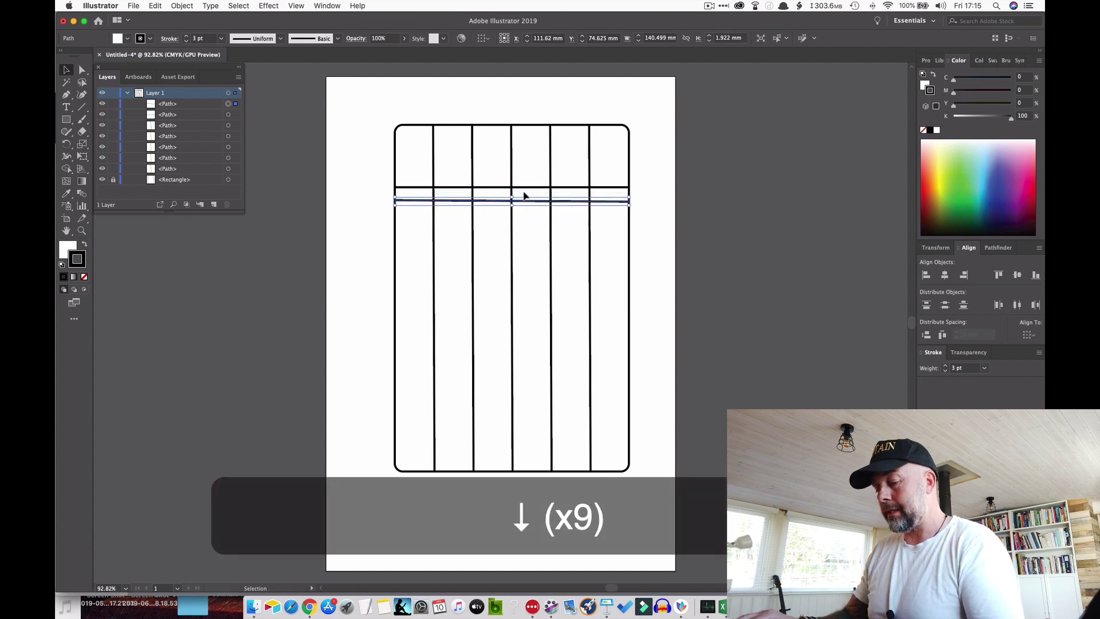
Step: Duplicate the second horizontal line and shift the copy down, to a Y position of about 84 mm
key("alt+Down")
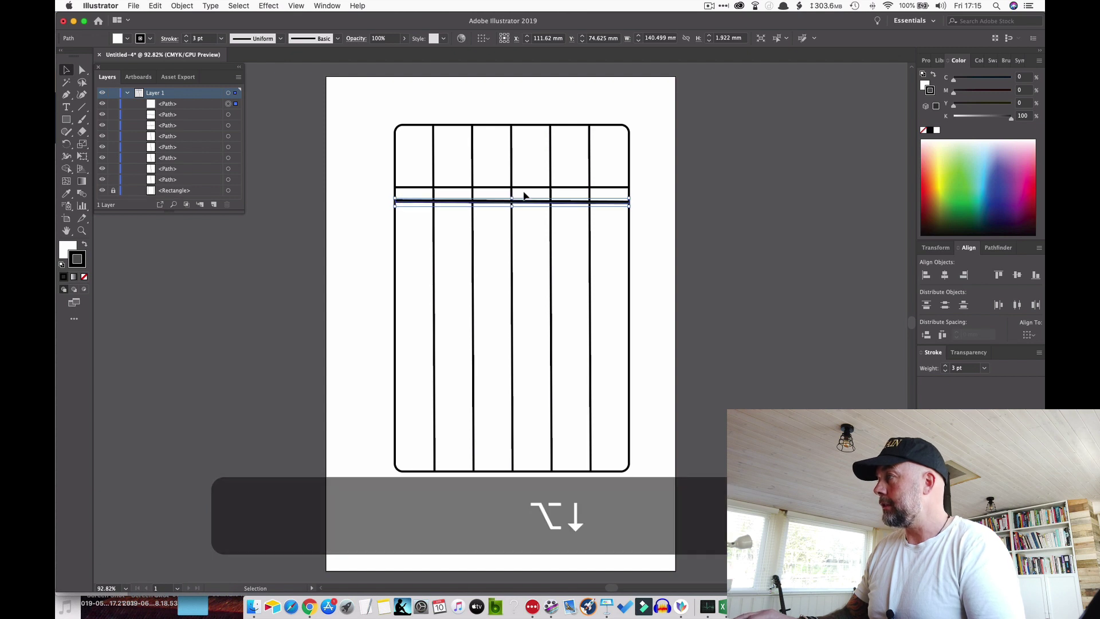
key("Down")
key("Down")
key("Down")
key("Down")
key("Down")
key("Down")
key("Down")
key("Down")
key("Down")
key("Down")
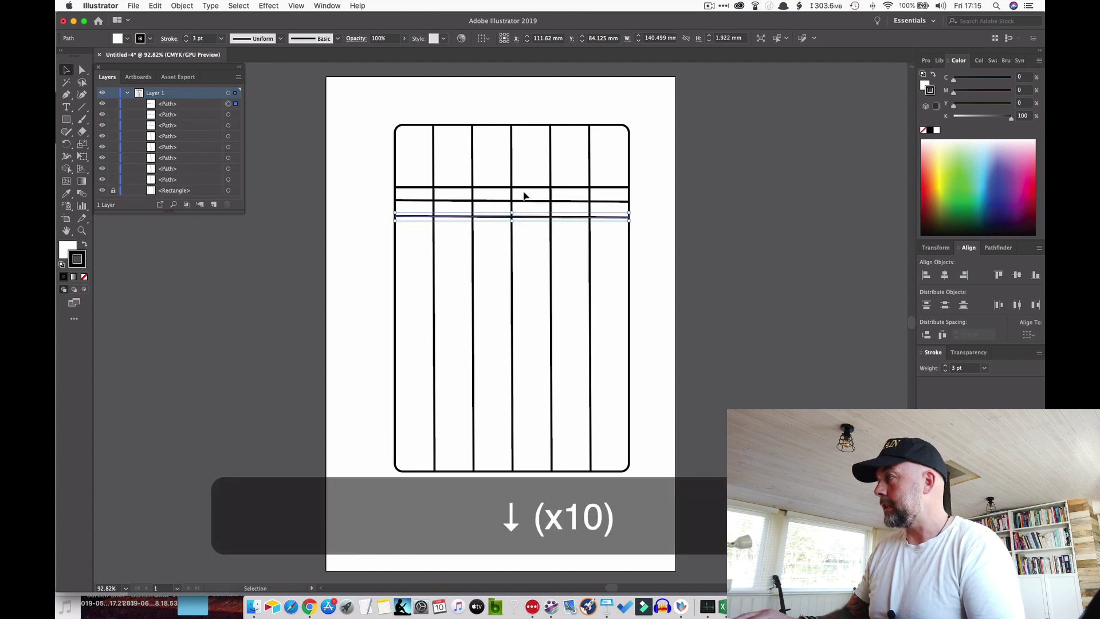
Step: Duplicate the third horizontal line and shift the copy down, to a Y position of about 94 mm
key("alt+Down")
key("Down")
key("Down")
key("Down")
key("Down")
key("Down")
key("Down")
key("Down")
key("Down")
key("Down")
key("Down")
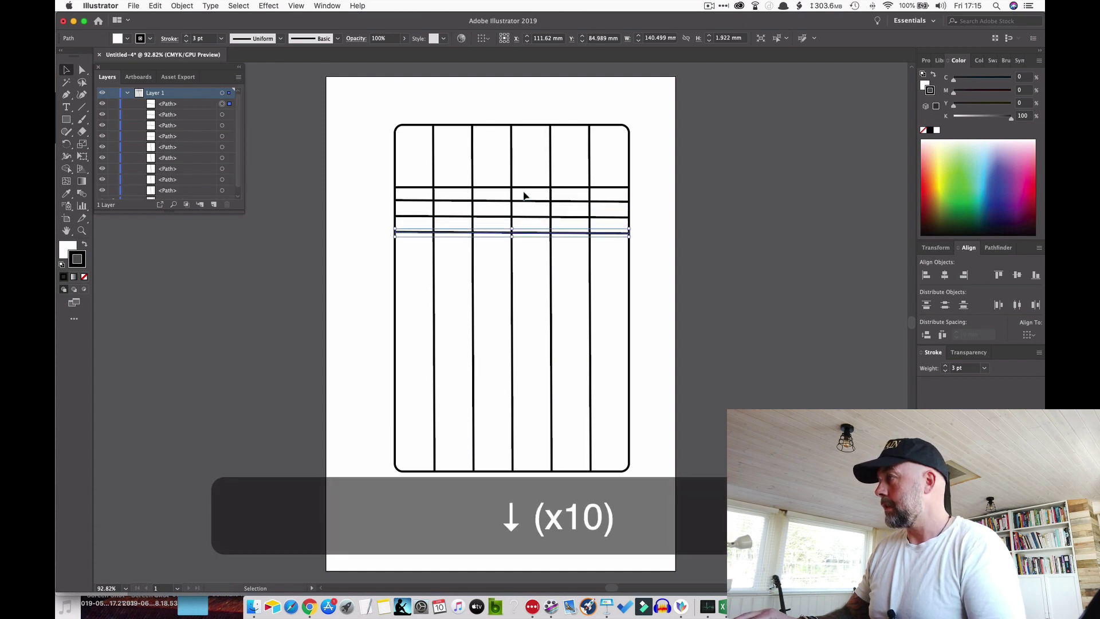
Step: Duplicate the fourth horizontal line and shift the copy down, to a Y position of about 102 mm
key("alt+Down")
key("Down")
key("Down")
key("Down")
key("Down")
key("Down")
key("Down")
key("Down")
key("Down")
key("Down")
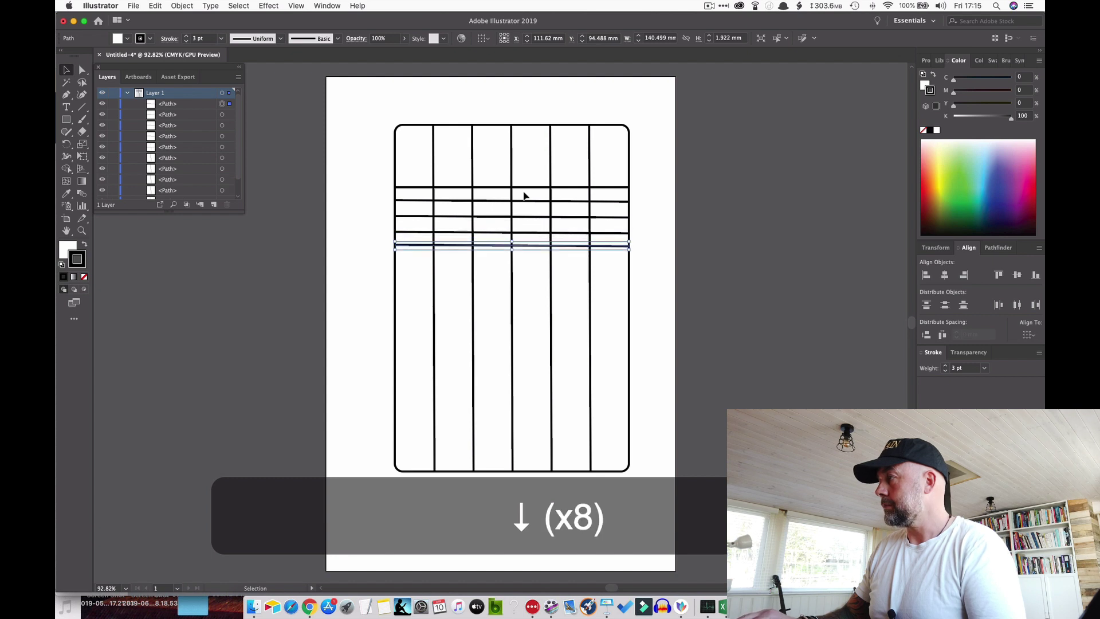
Step: Duplicate the fifth horizontal line and shift the copy down, to a Y position of about 110 mm
key("alt+Down")
key("Down")
key("Down")
key("Down")
key("Down")
key("Down")
key("Down")
key("Down")
key("Down")
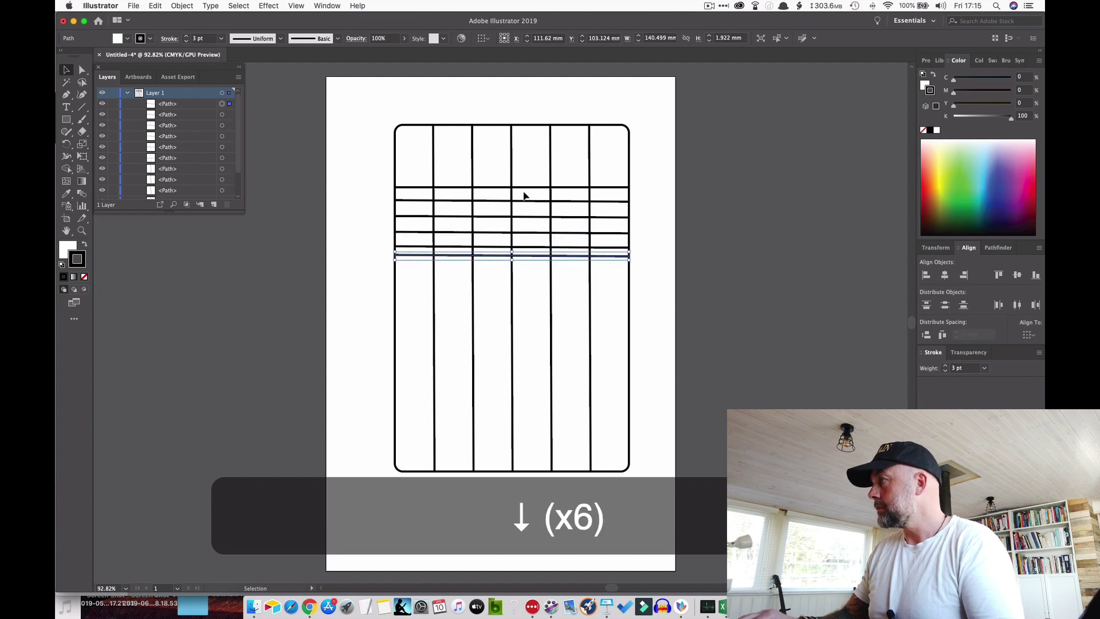
Step: Duplicate the sixth horizontal line and shift the copy down, to a Y position of about 120 mm
key("alt+Down")
key("Down")
key("Down")
key("Down")
key("Down")
key("Down")
key("Down")
key("Down")
key("Down")
key("Down")
key("Down")
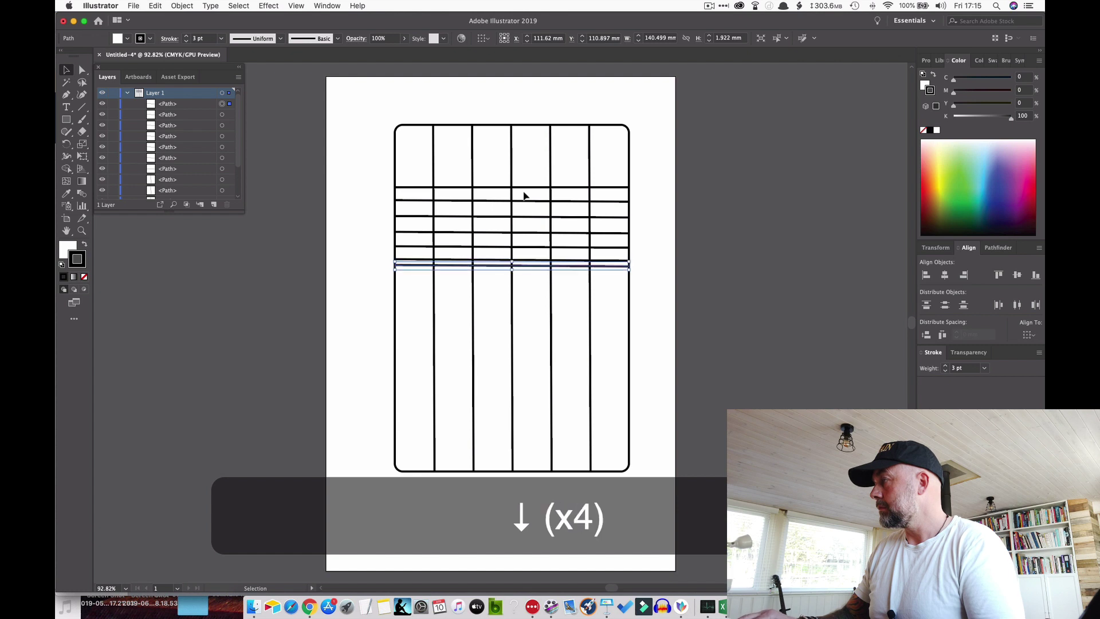
key("Down")
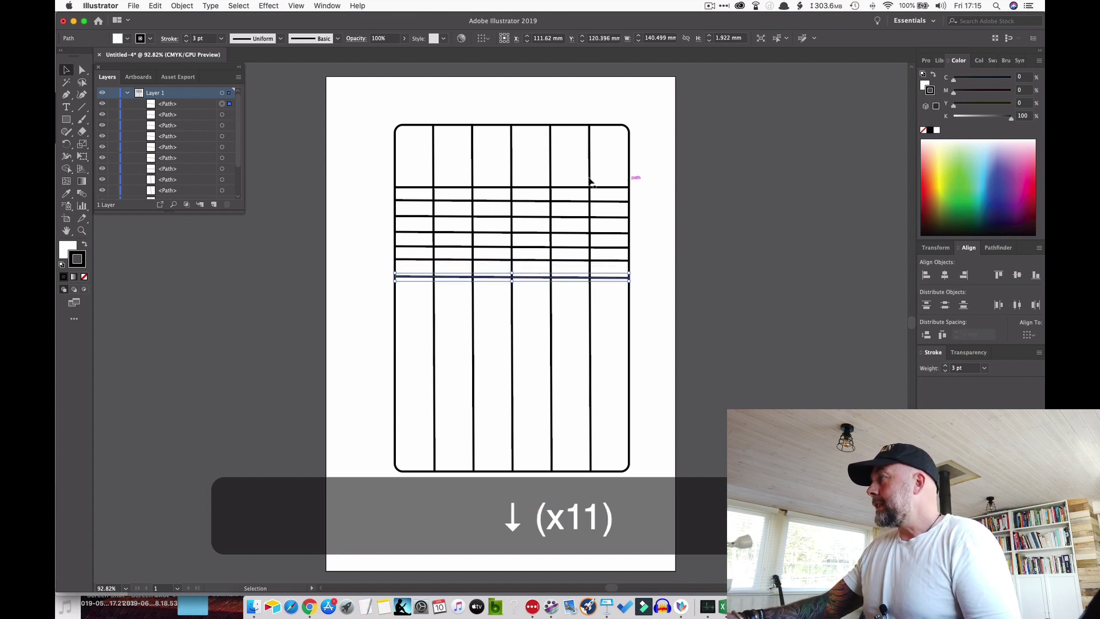
Step: Move the first horizontal line up onto the frame's top edge
left_click(532, 188)
left_click_drag(531, 188, 528, 126)
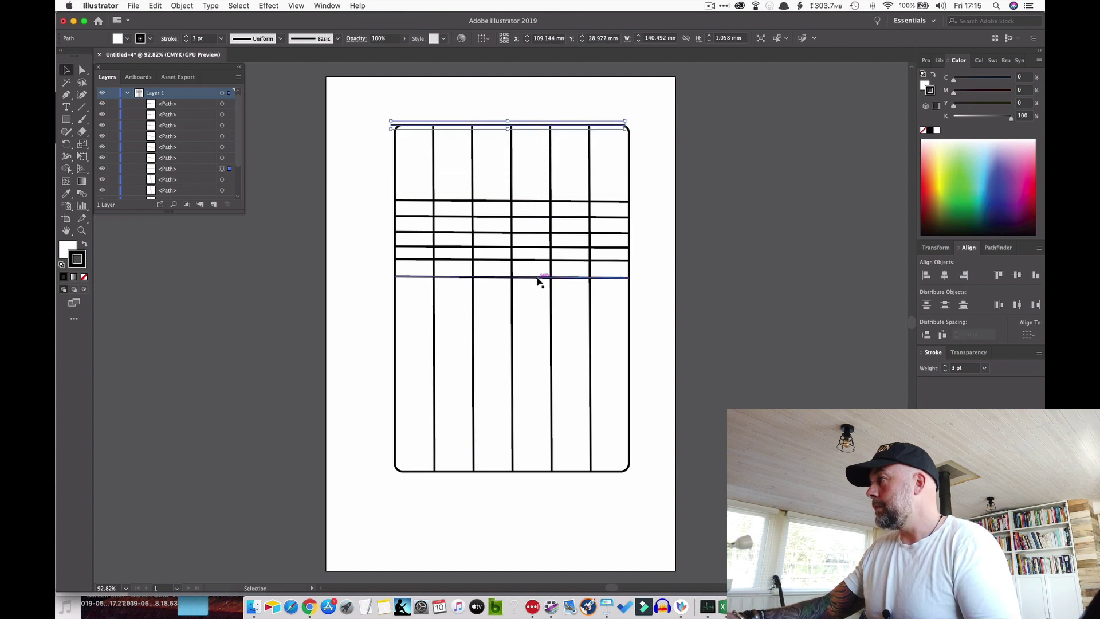
Step: Move the lowest horizontal line onto the frame's bottom edge and distribute all the horizontal lines evenly between the frame's top and bottom
left_click_drag(536, 277, 532, 472)
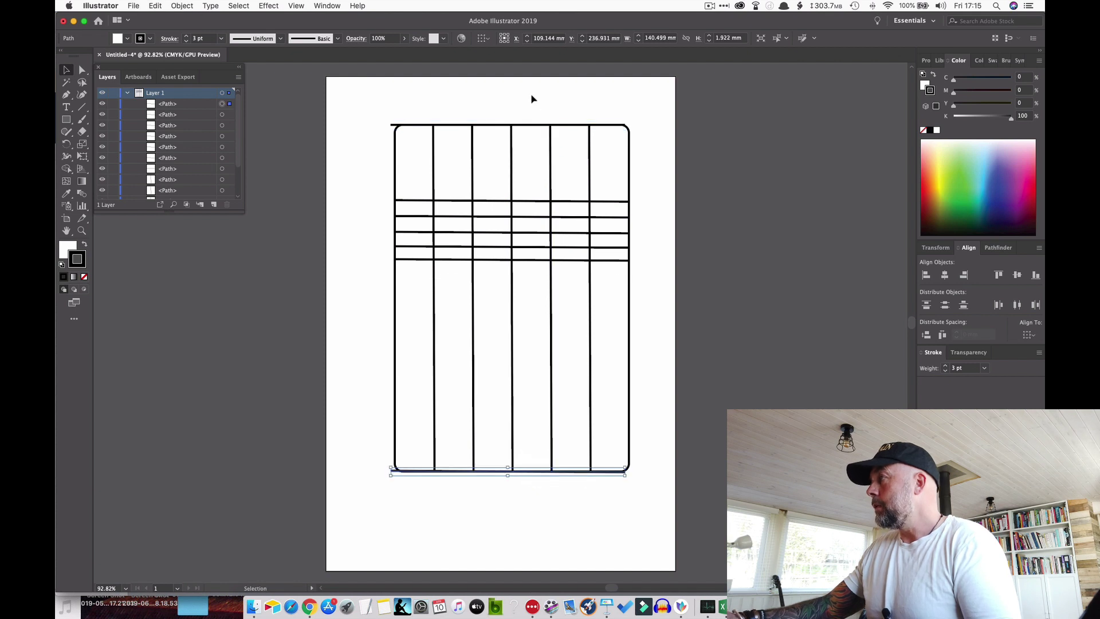
left_click_drag(531, 95, 536, 504)
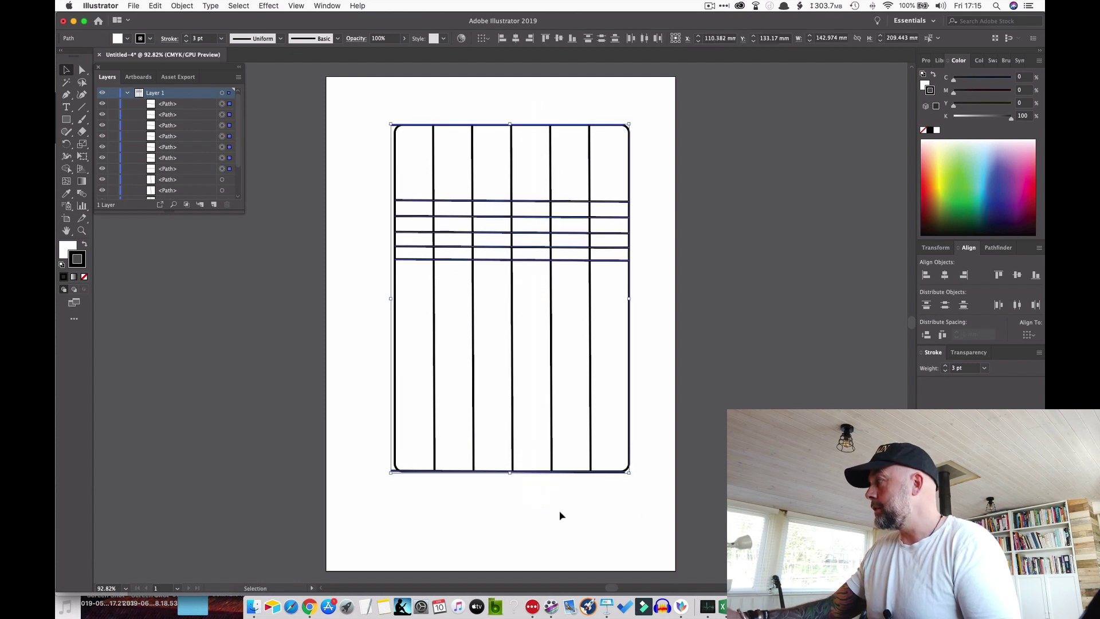
left_click(945, 305)
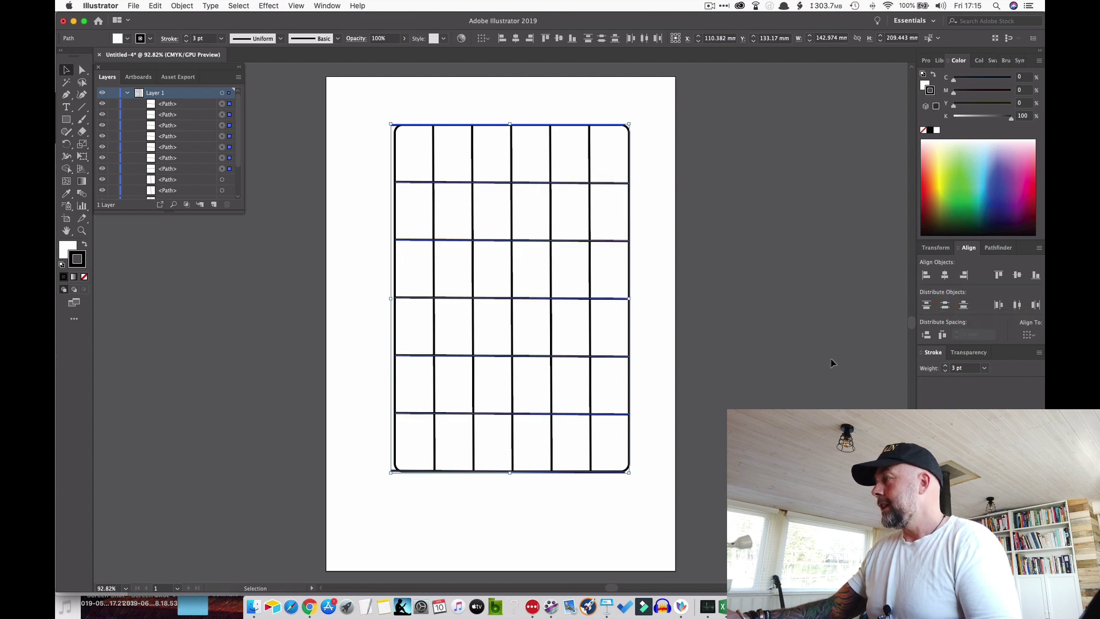
Step: Delete the two extra horizontal lines lying on the frame's bottom and top edges
left_click(642, 504)
left_click(618, 473)
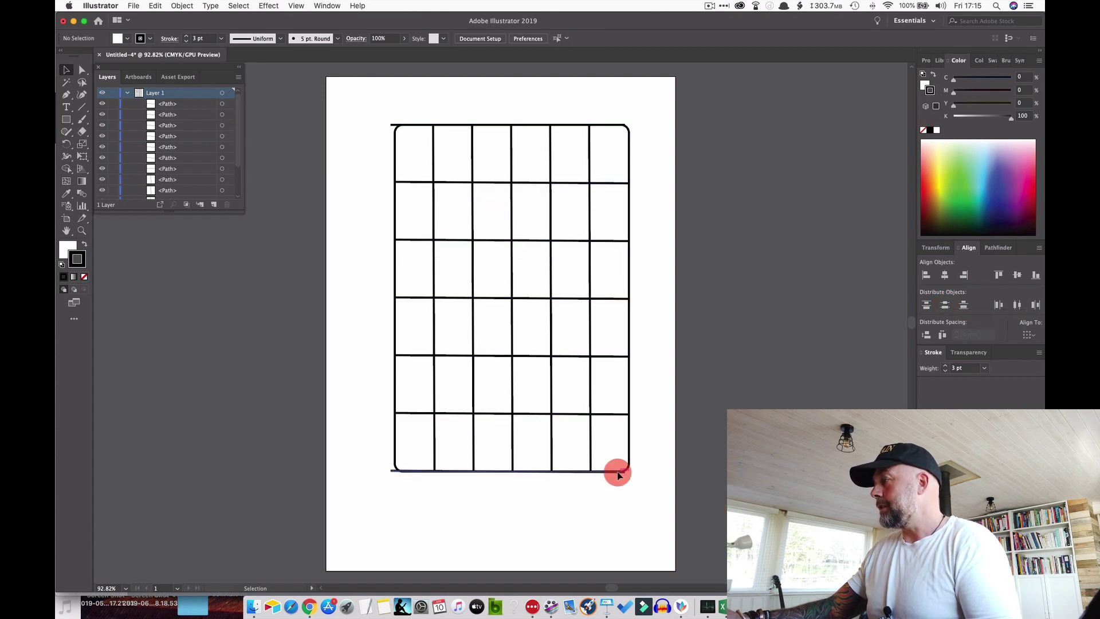
key("BackSpace")
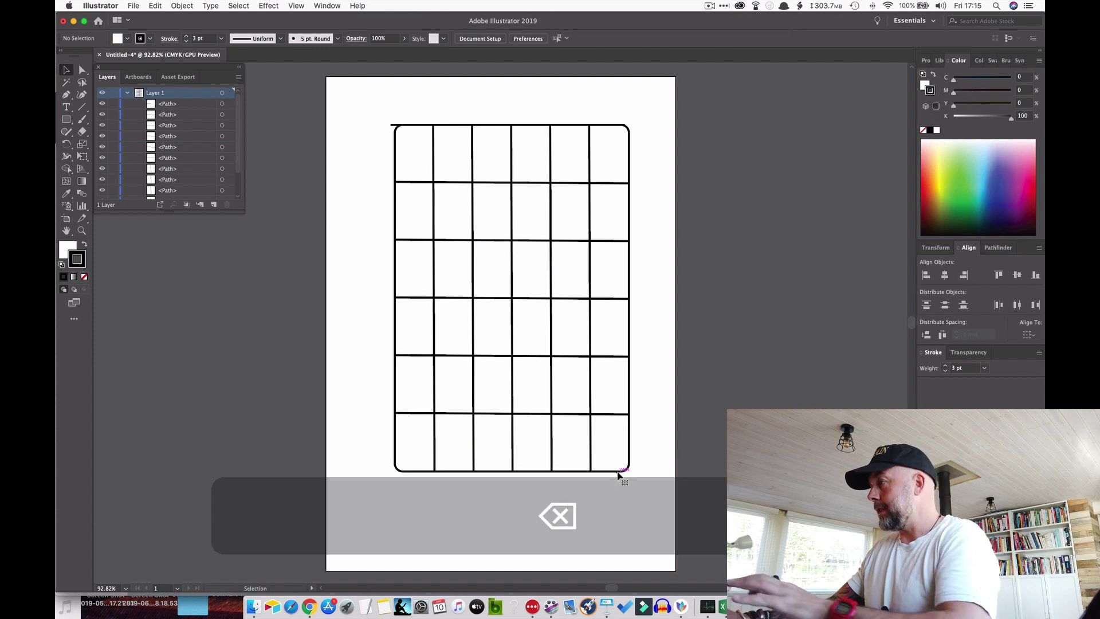
left_click(568, 126)
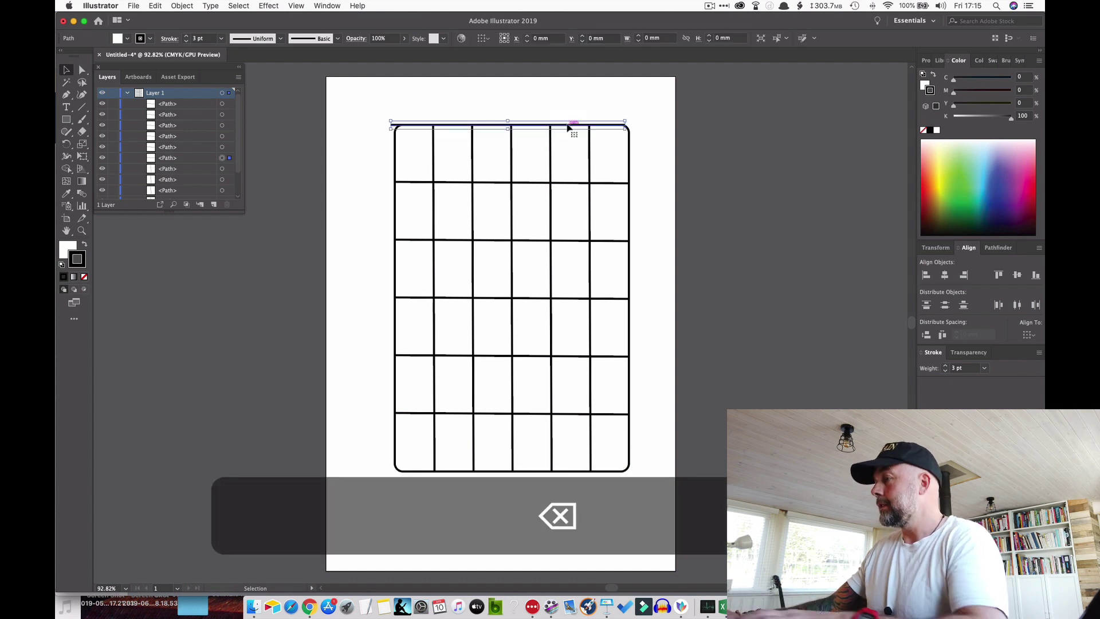
key("BackSpace")
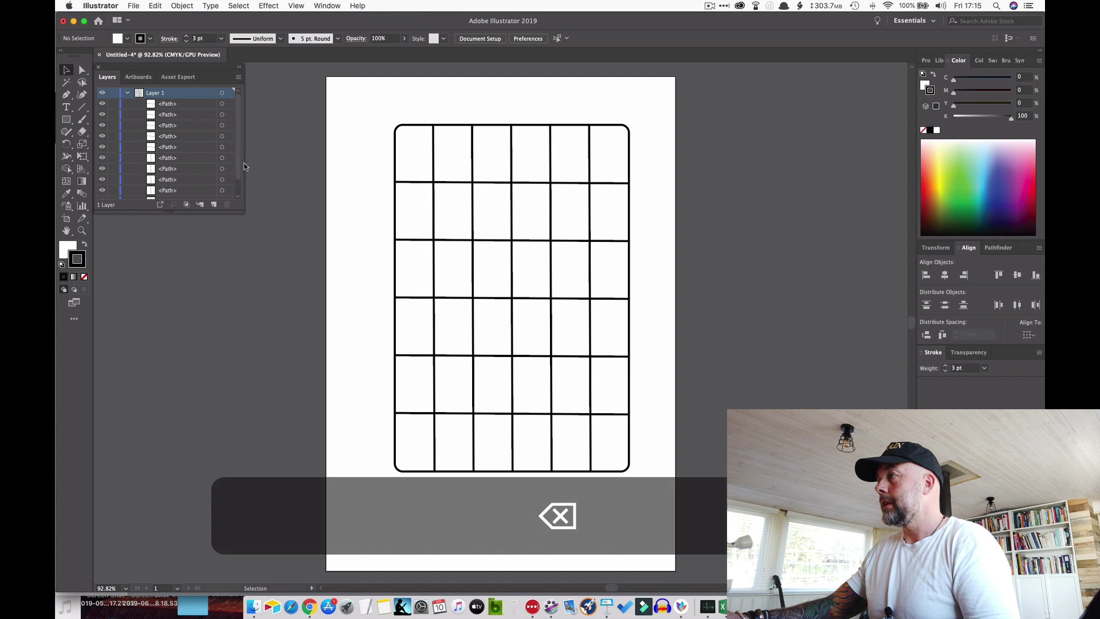
Step: Unlock the rounded rectangle frame and group it with all the grid lines
left_click_drag(238, 163, 238, 193)
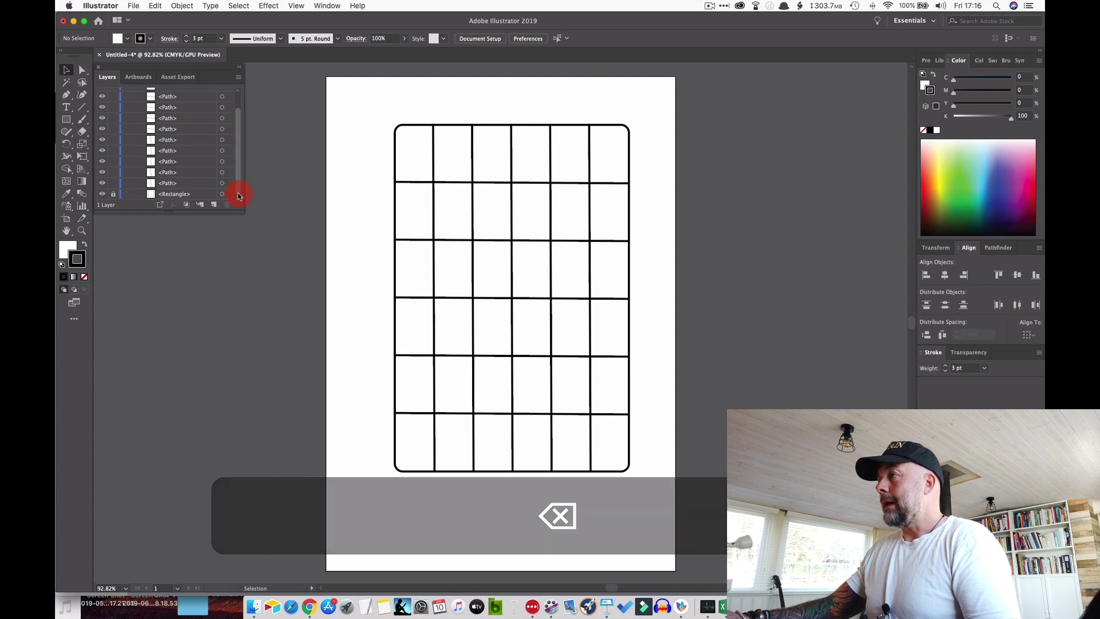
left_click(112, 194)
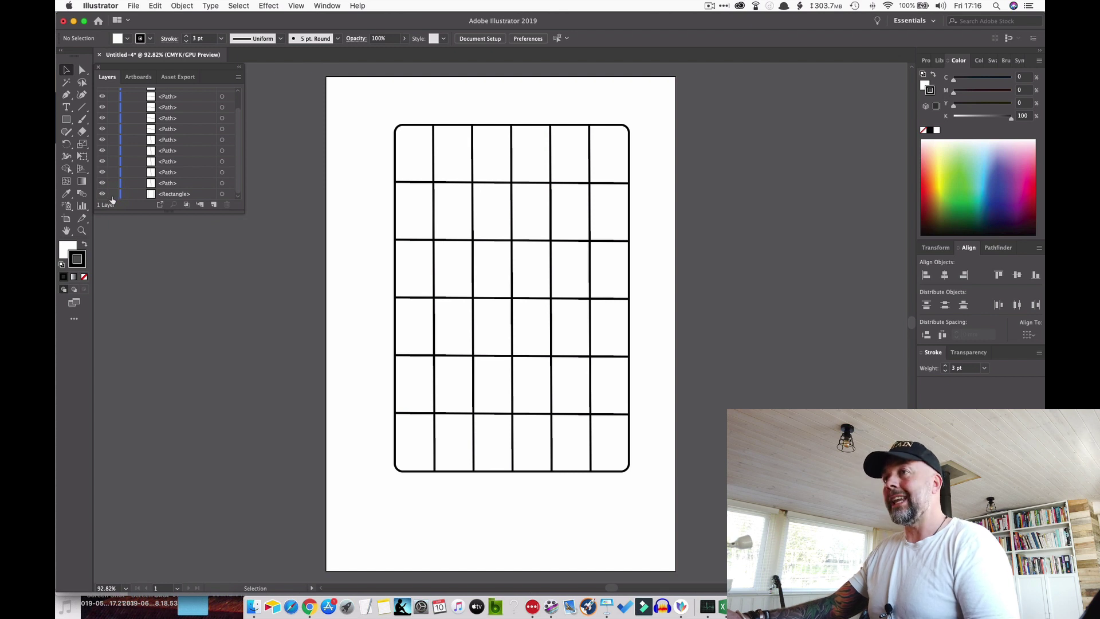
left_click_drag(373, 103, 645, 496)
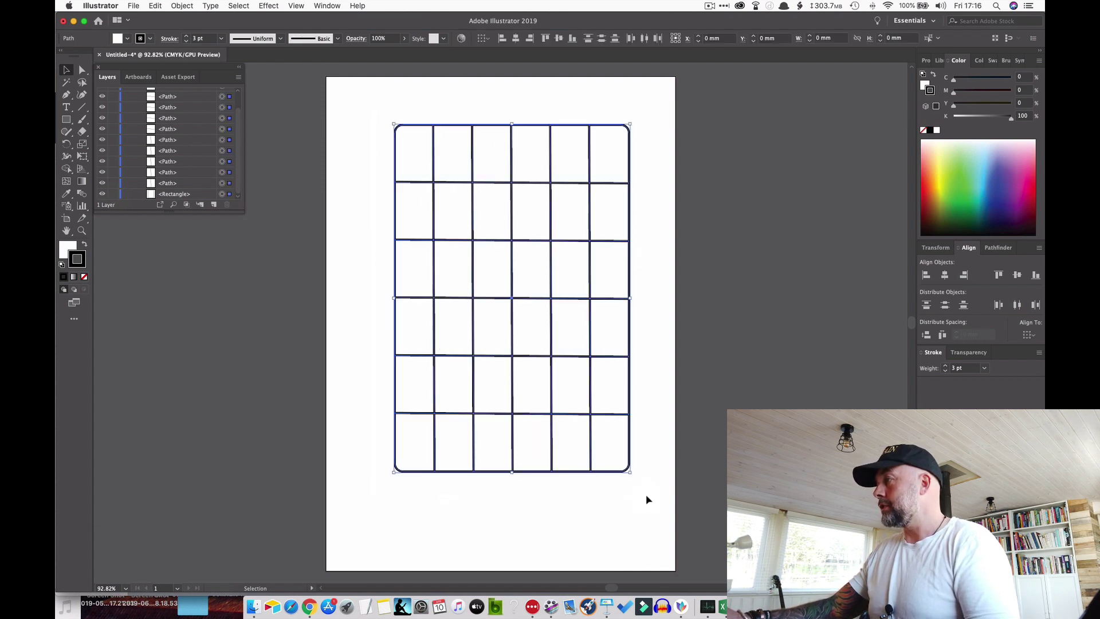
key("a")
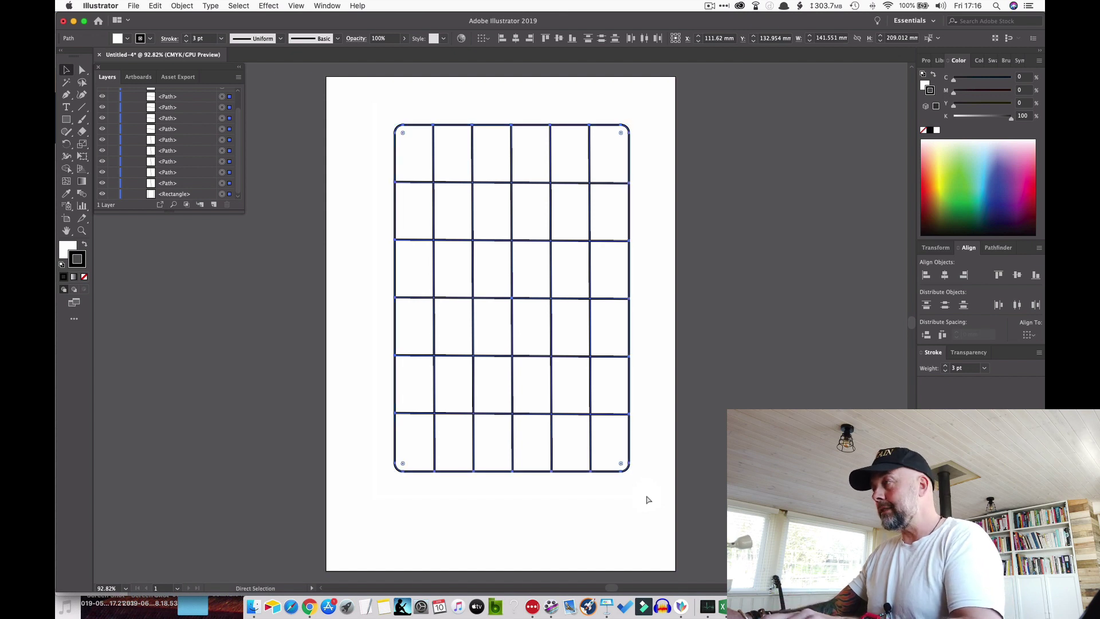
key("super+g")
key("v")
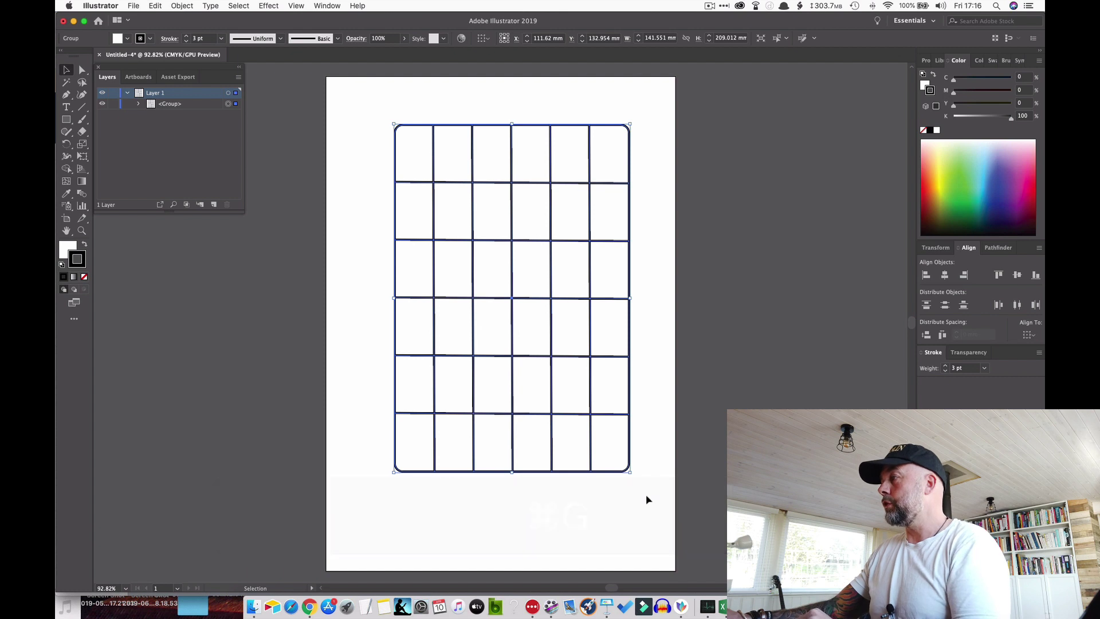
left_click(516, 320)
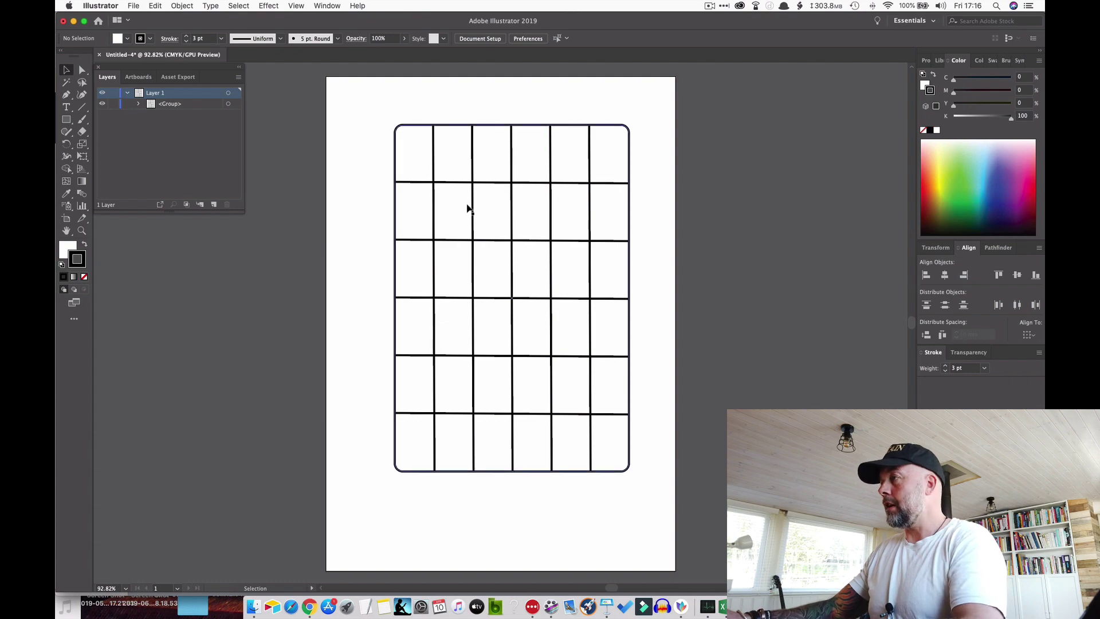
Step: Switch to Chrome to examine the grid labels on the Amazon drawing book's cover preview, and return to Illustrator
key("ctrl+Up")
left_click(673, 231)
key("ctrl+Up")
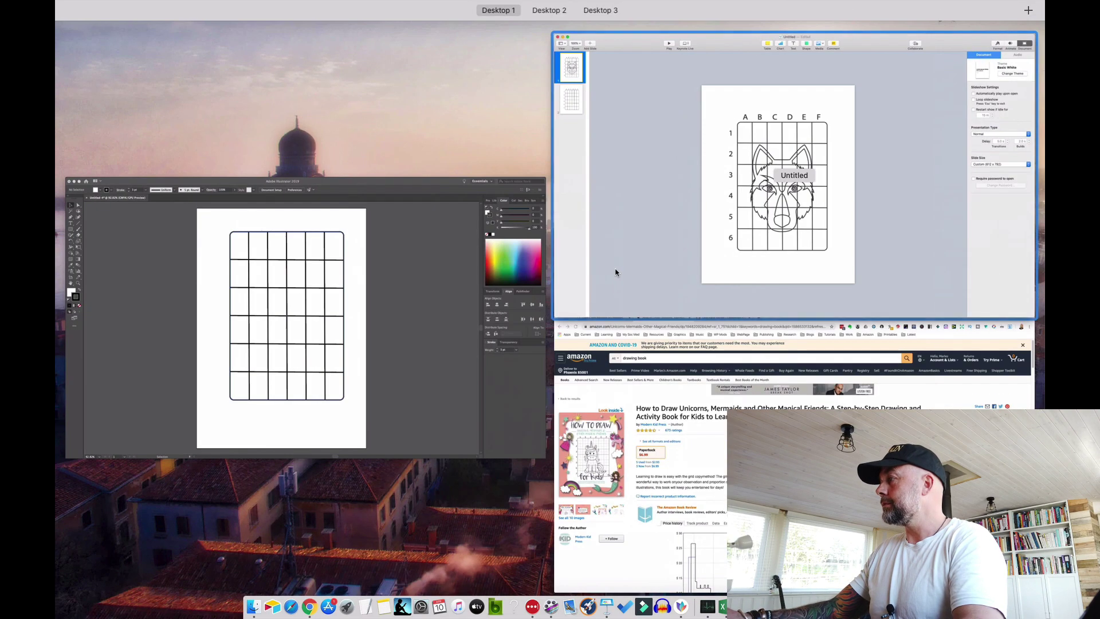
left_click(705, 444)
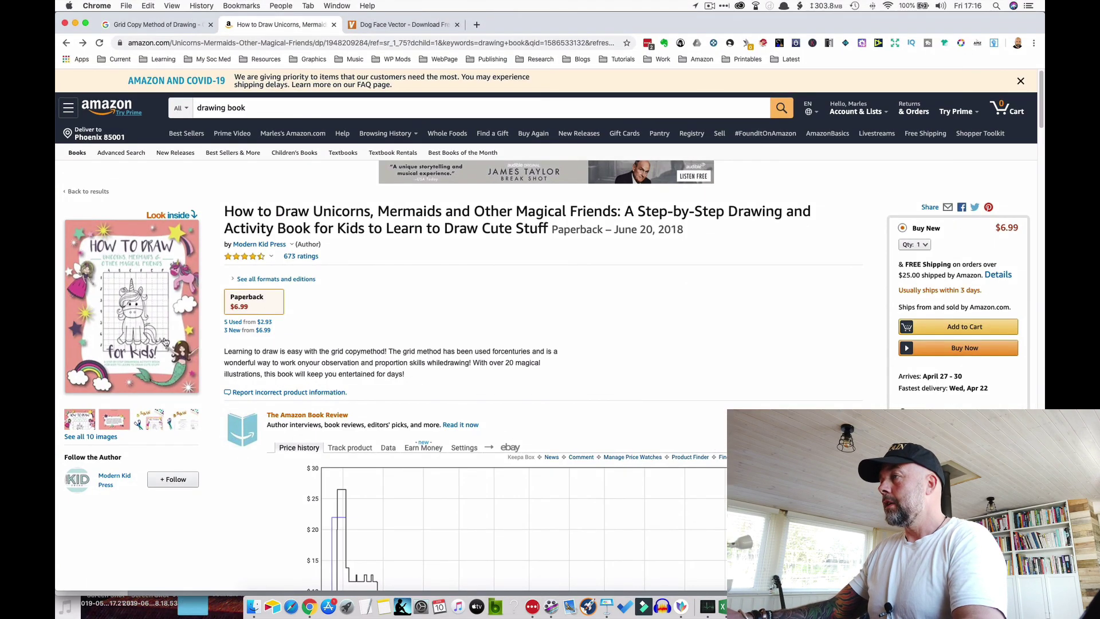
left_click(168, 339)
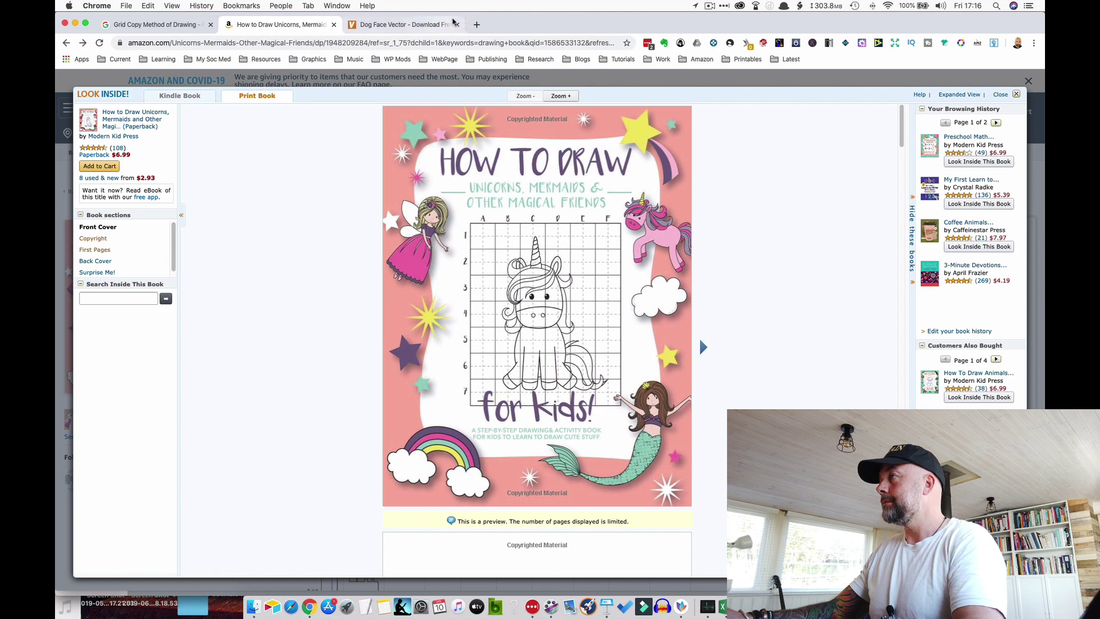
key("ctrl+Up")
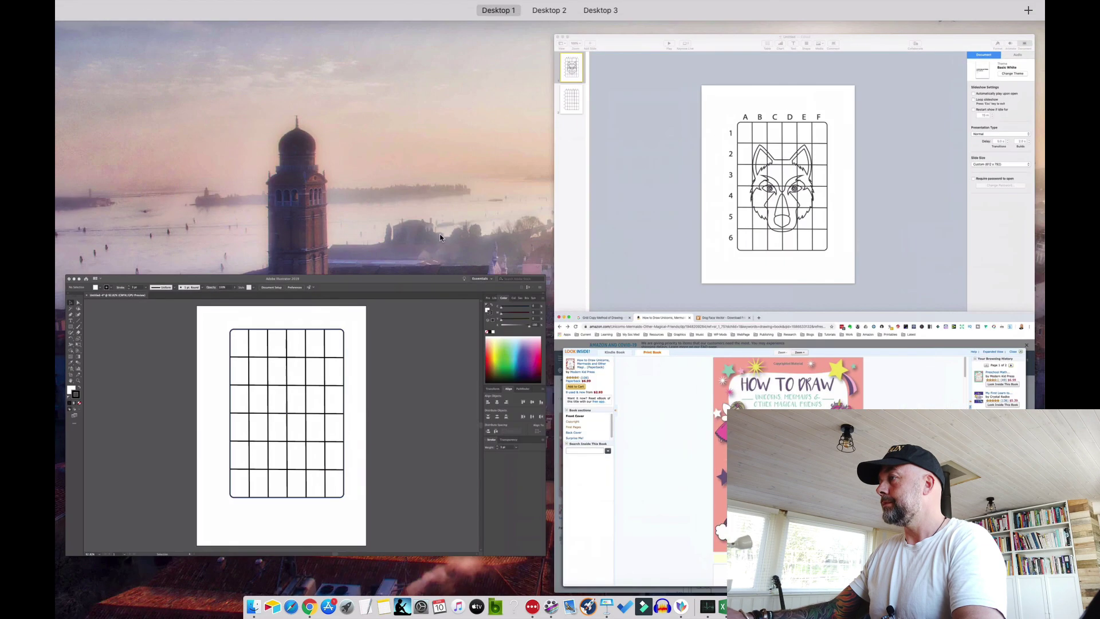
left_click(413, 379)
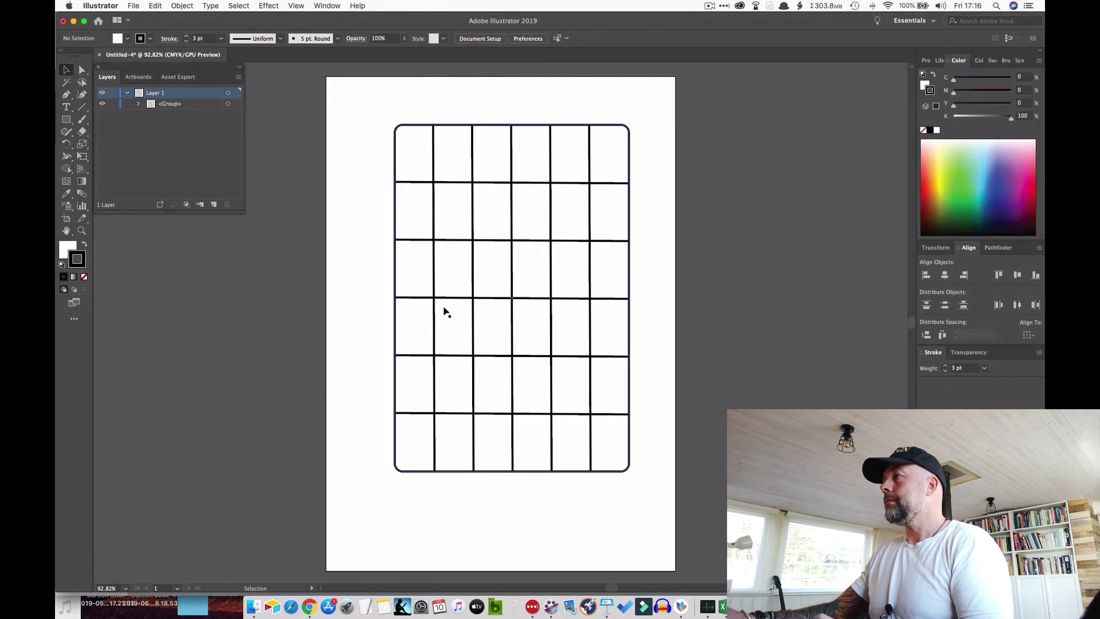
Step: Add a text object with the letter A above the grid's first column
left_click(66, 108)
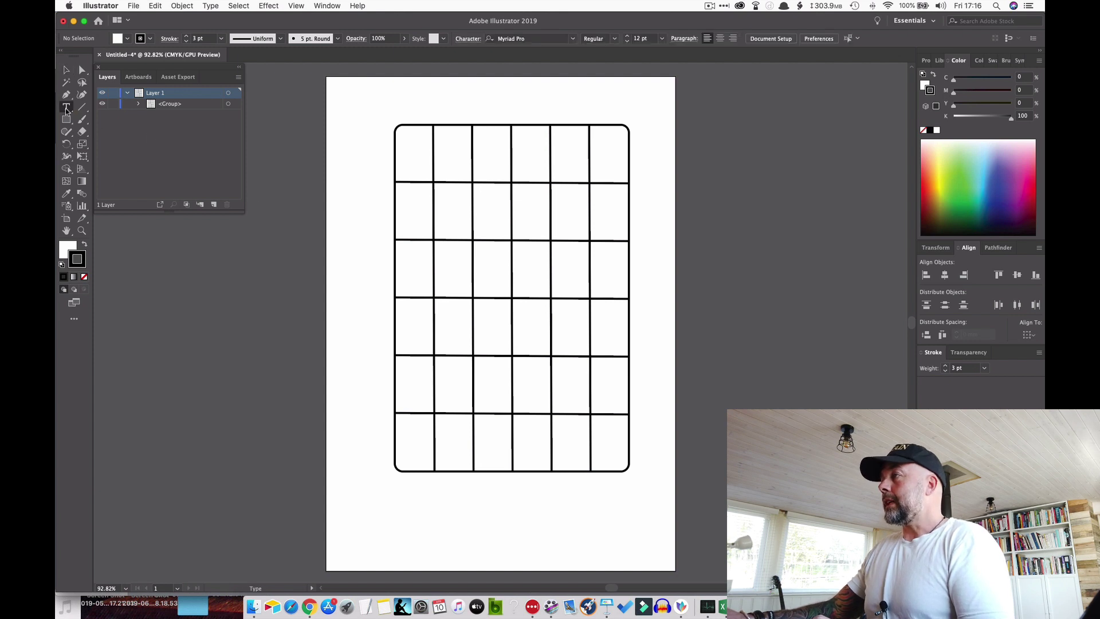
left_click(414, 107)
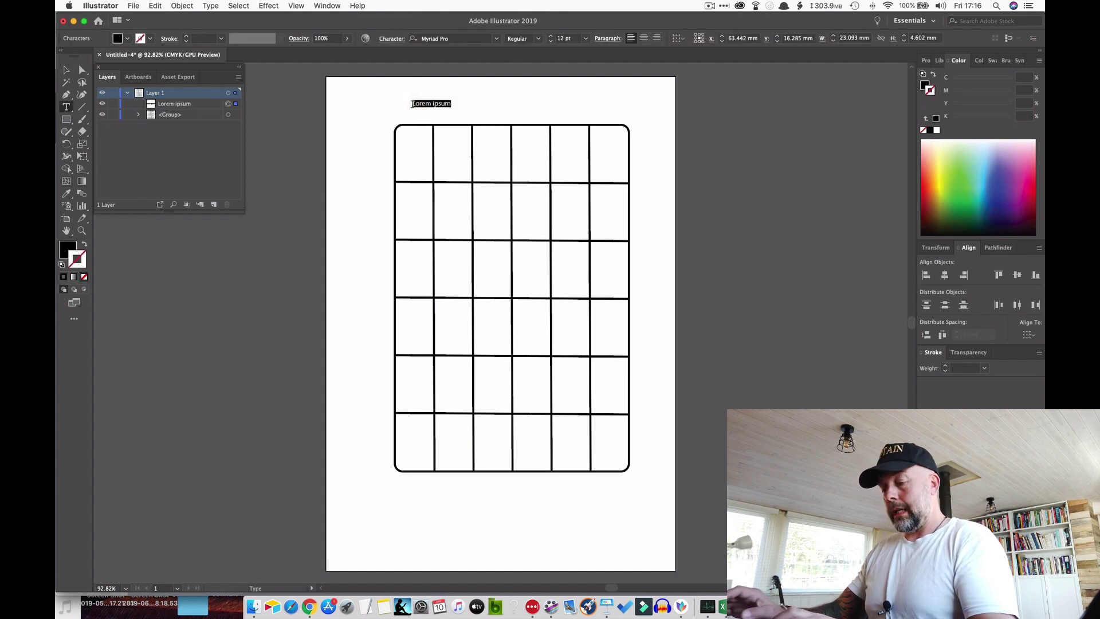
type("A")
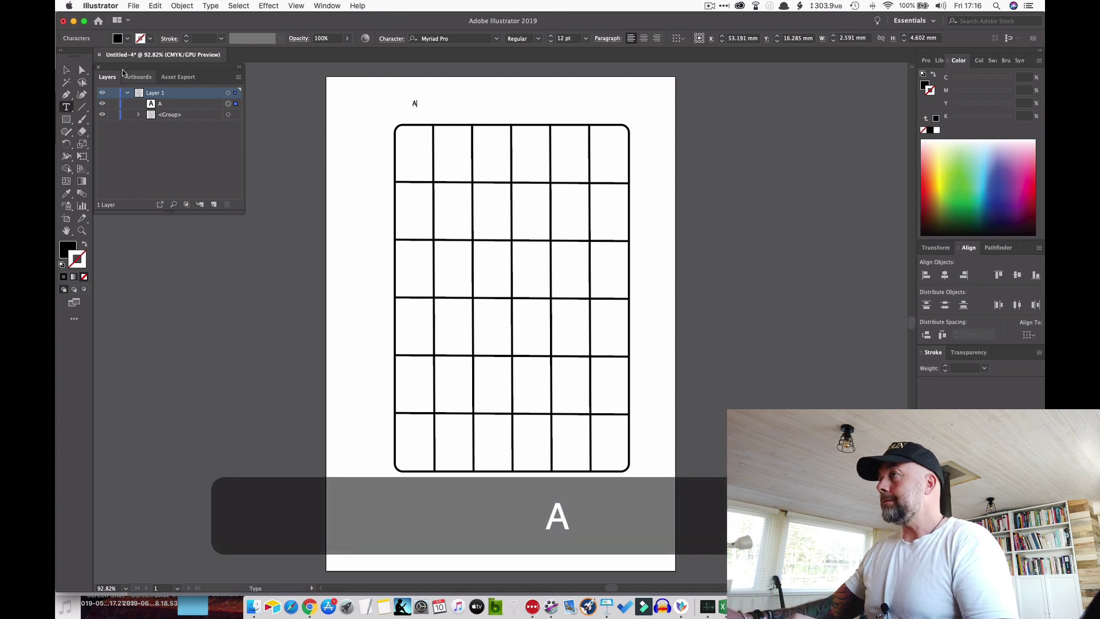
left_click(66, 69)
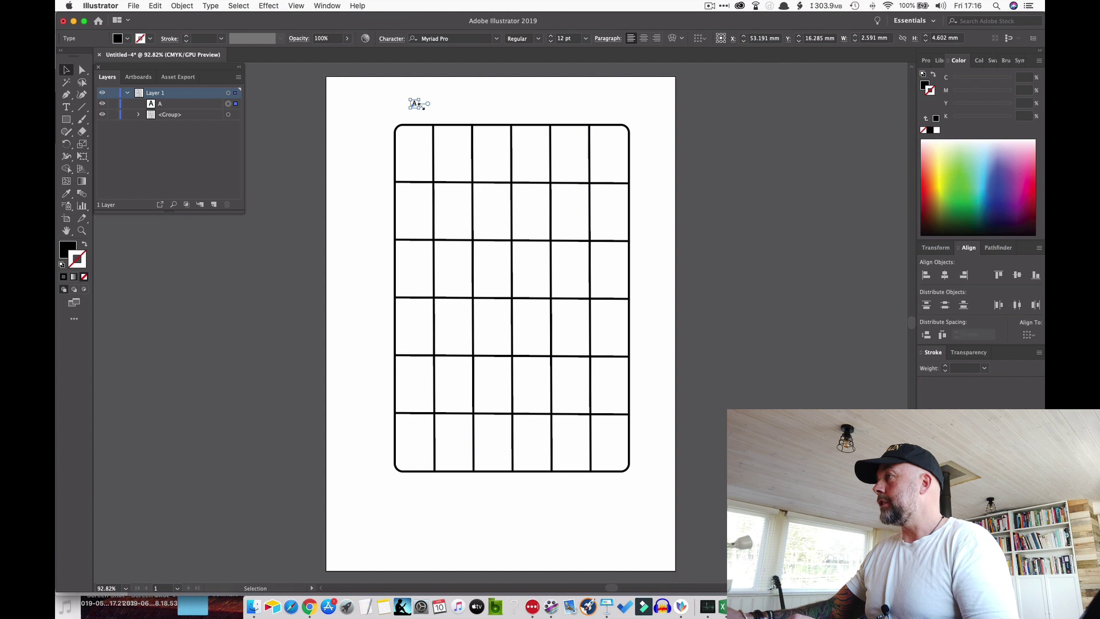
Step: Set the letter A's font size to 35 pt and centre it just above the first column
left_click(565, 38)
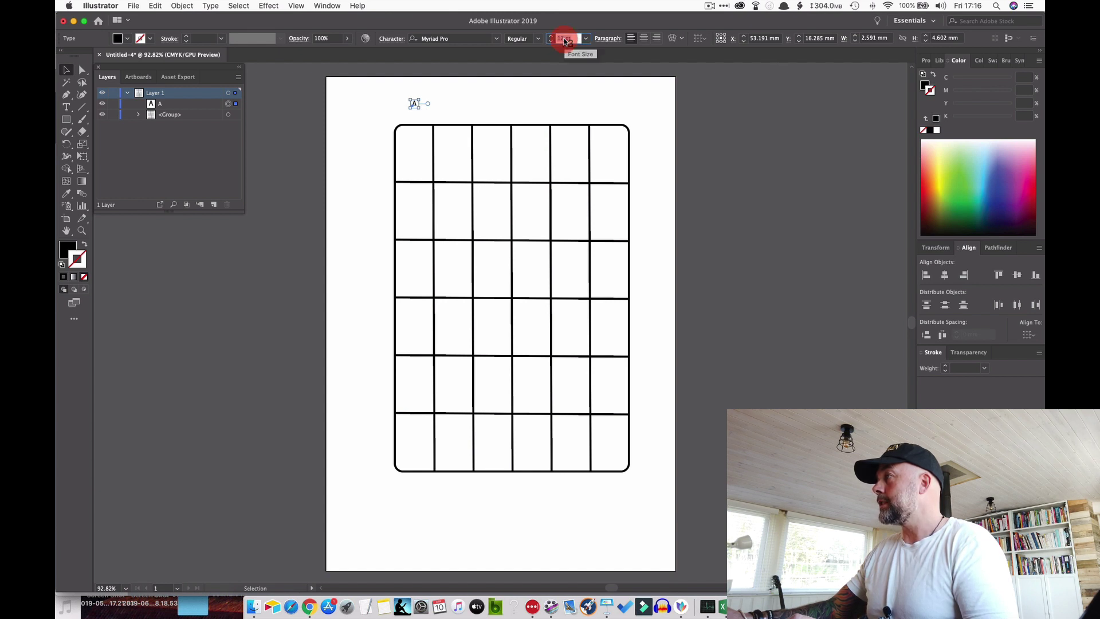
type("35")
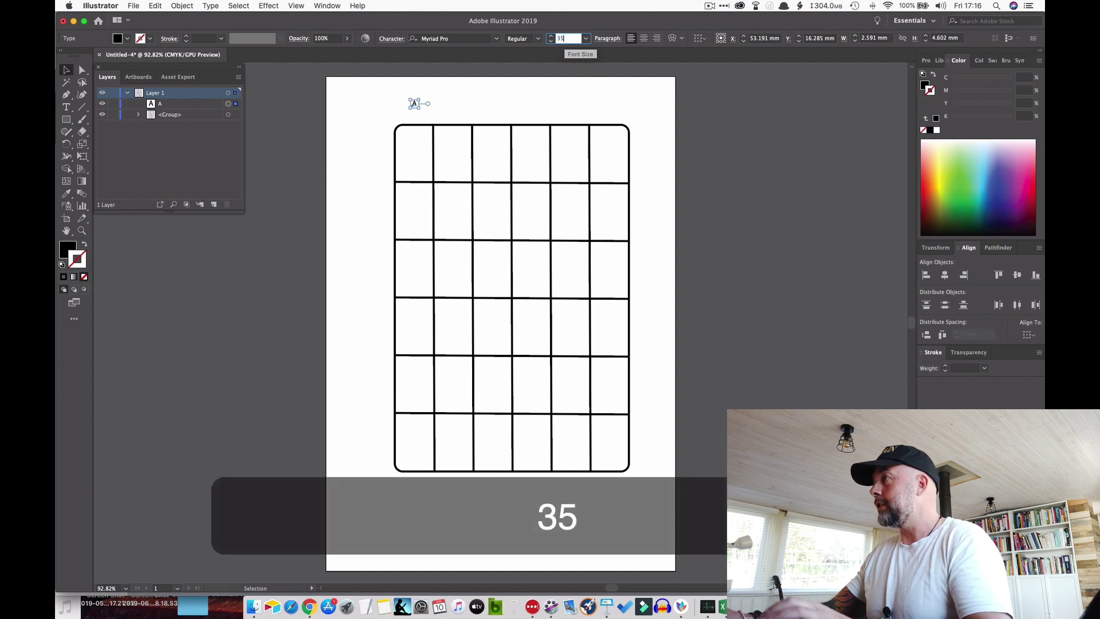
key("Return")
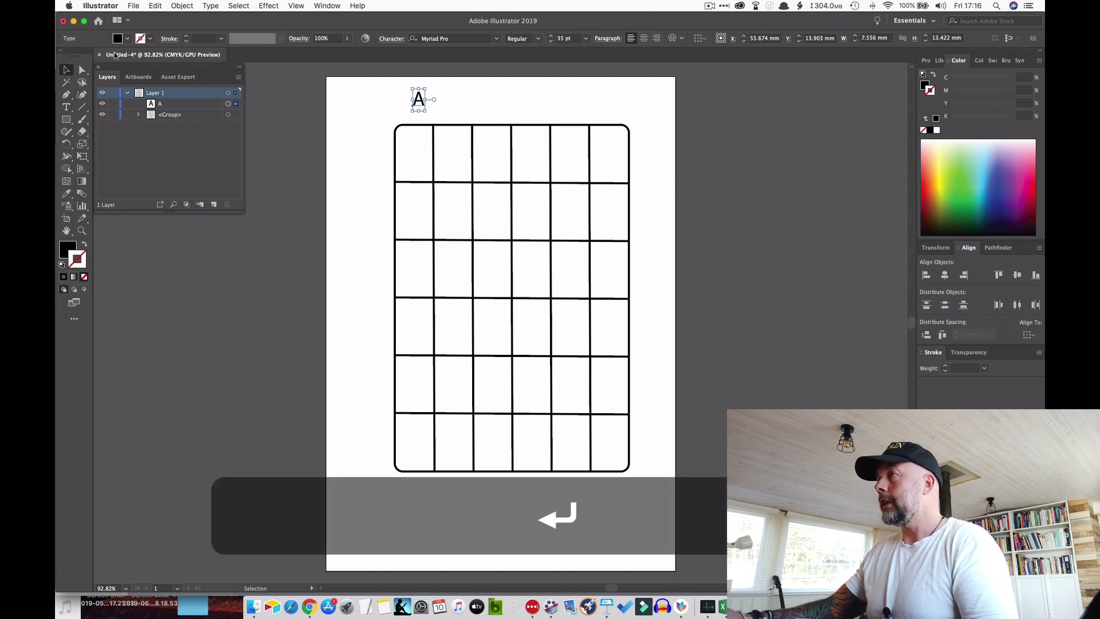
left_click_drag(421, 103, 417, 112)
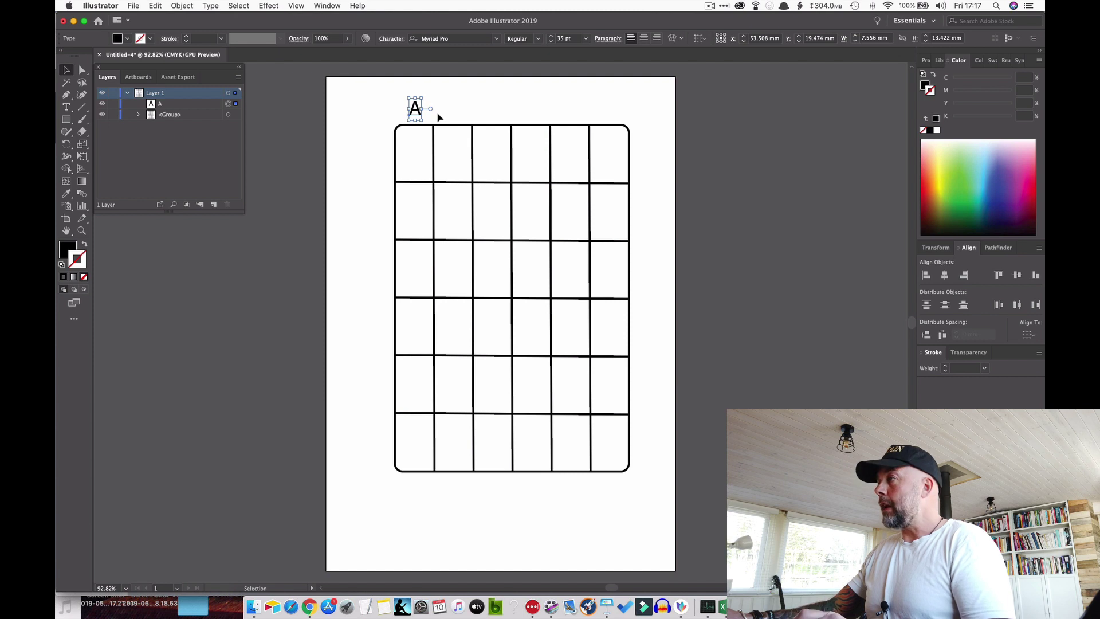
left_click(442, 113)
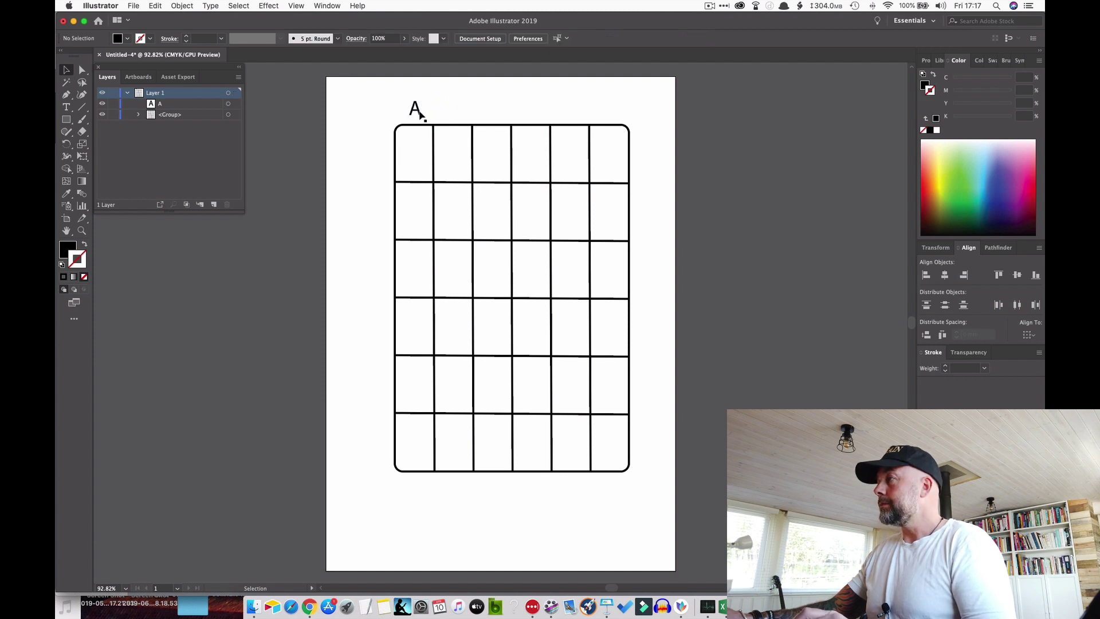
Step: Duplicate the letter A above the second column and repeat the duplication for the remaining four columns
left_click(418, 111)
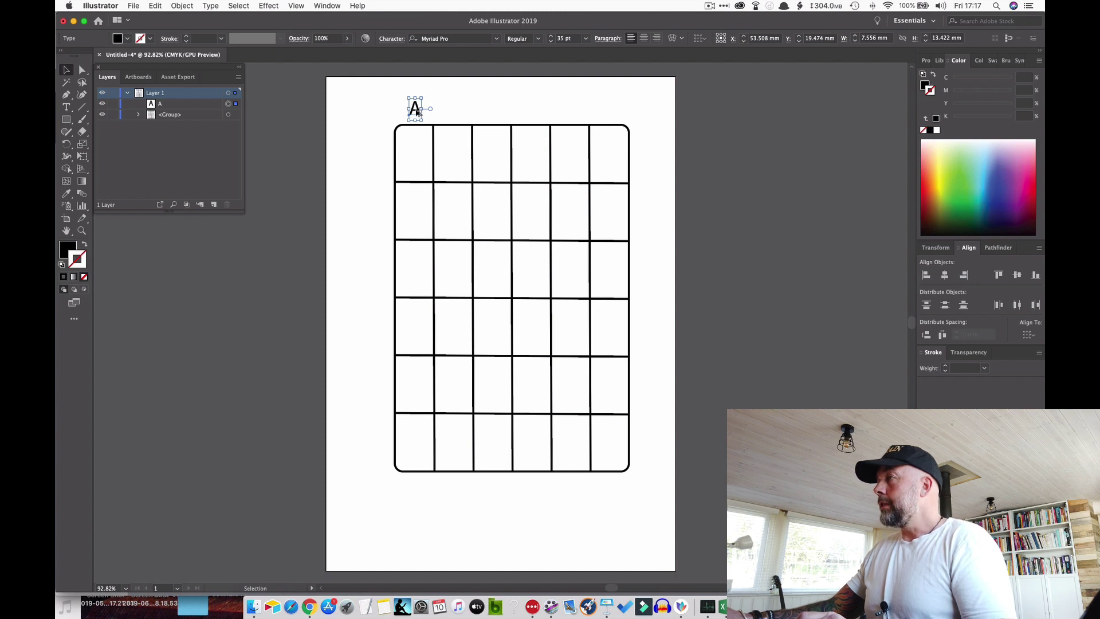
left_click_drag(418, 111, 456, 114)
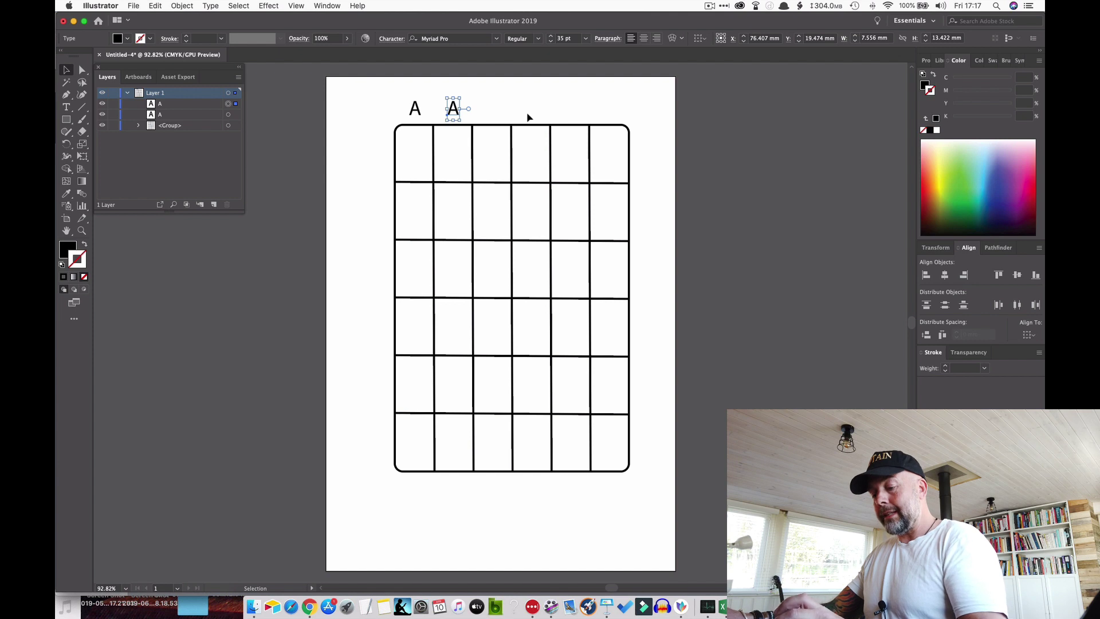
key("a")
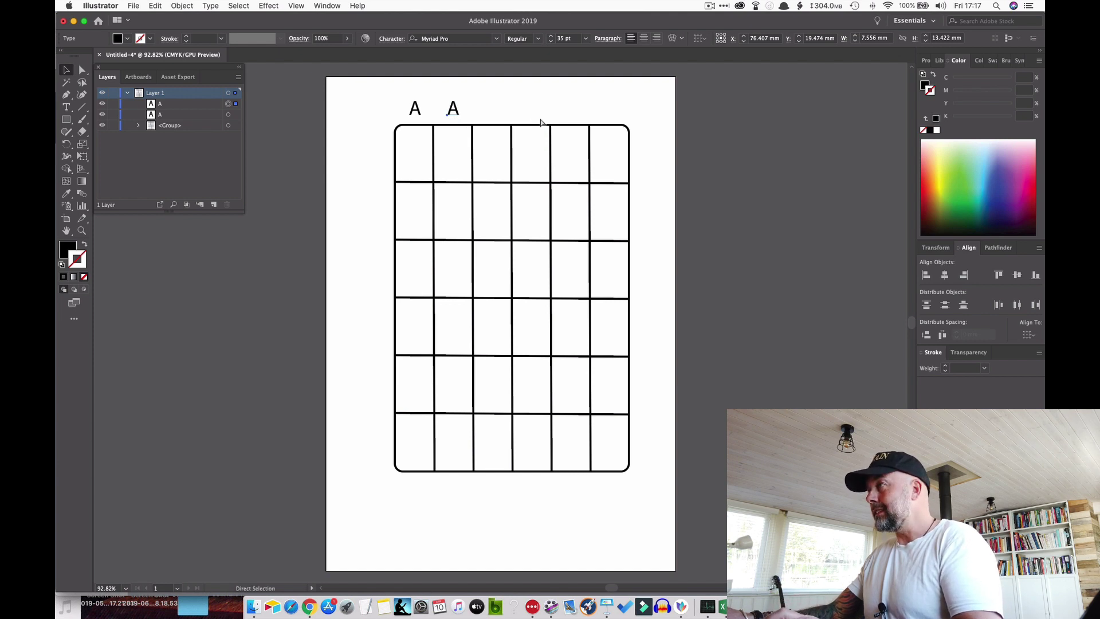
key("super+d")
key("super+d")
key("super+d")
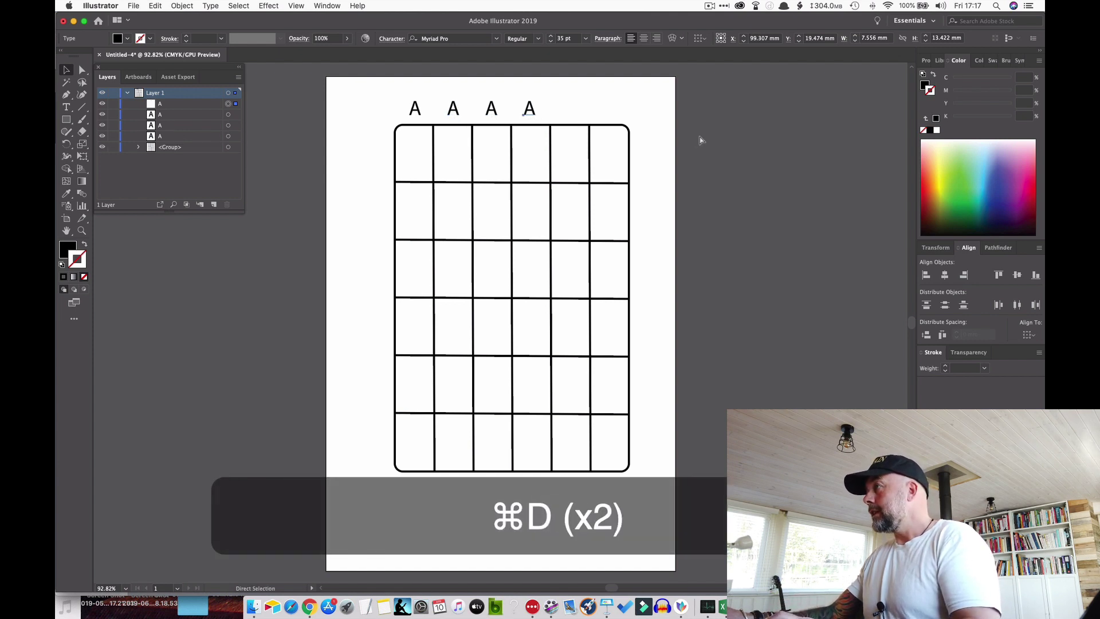
key("super+d")
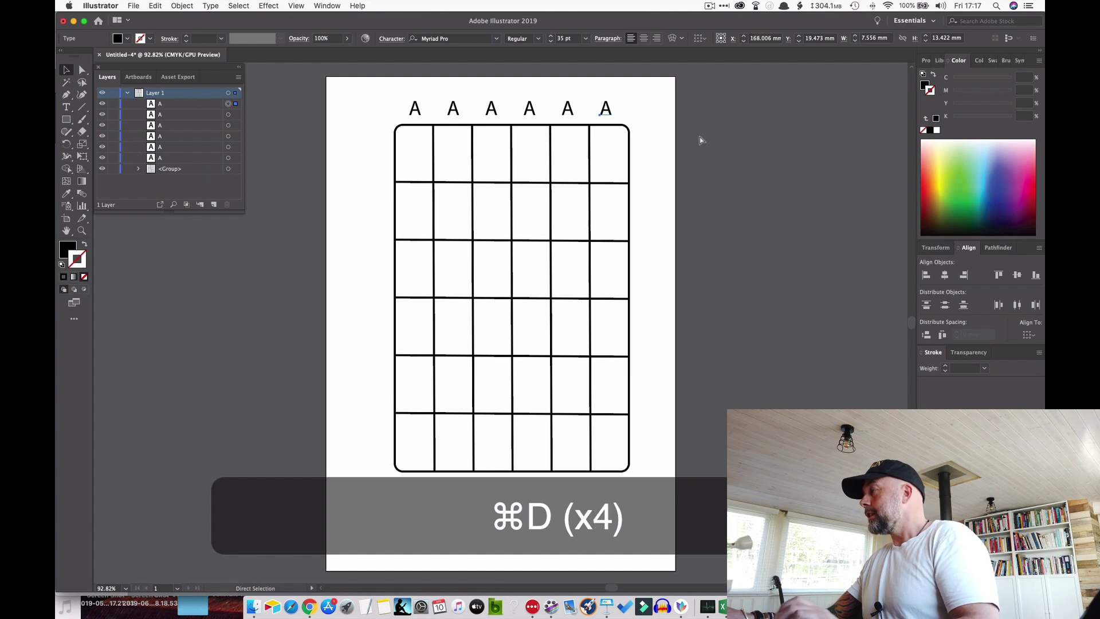
key("v")
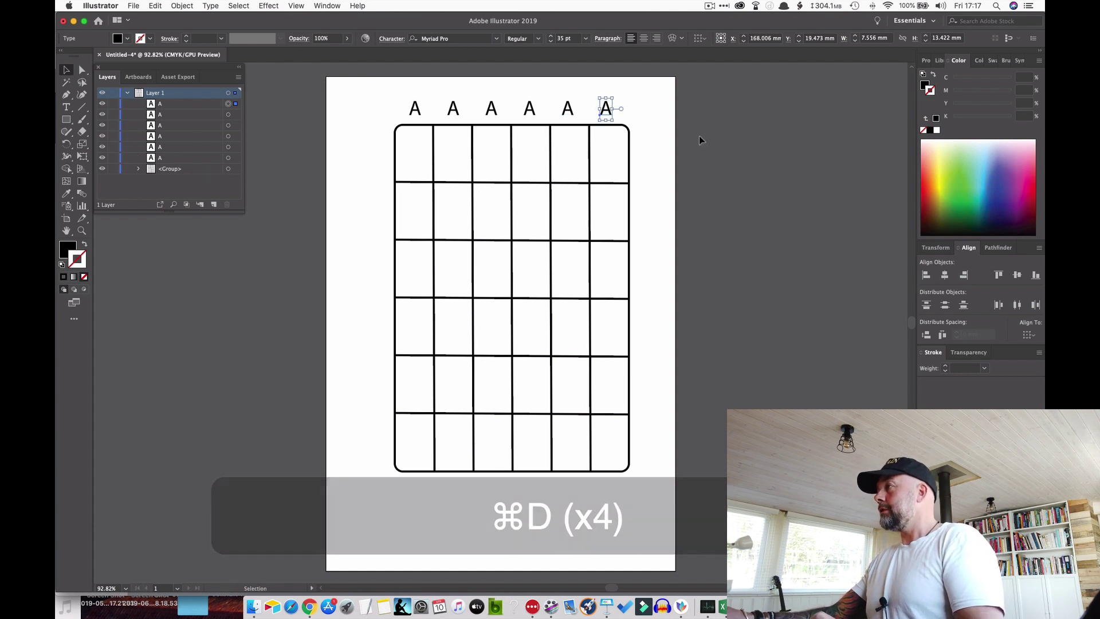
Step: Change the duplicated letters above the second to sixth columns to B, C, D, E and F
double_click(454, 110)
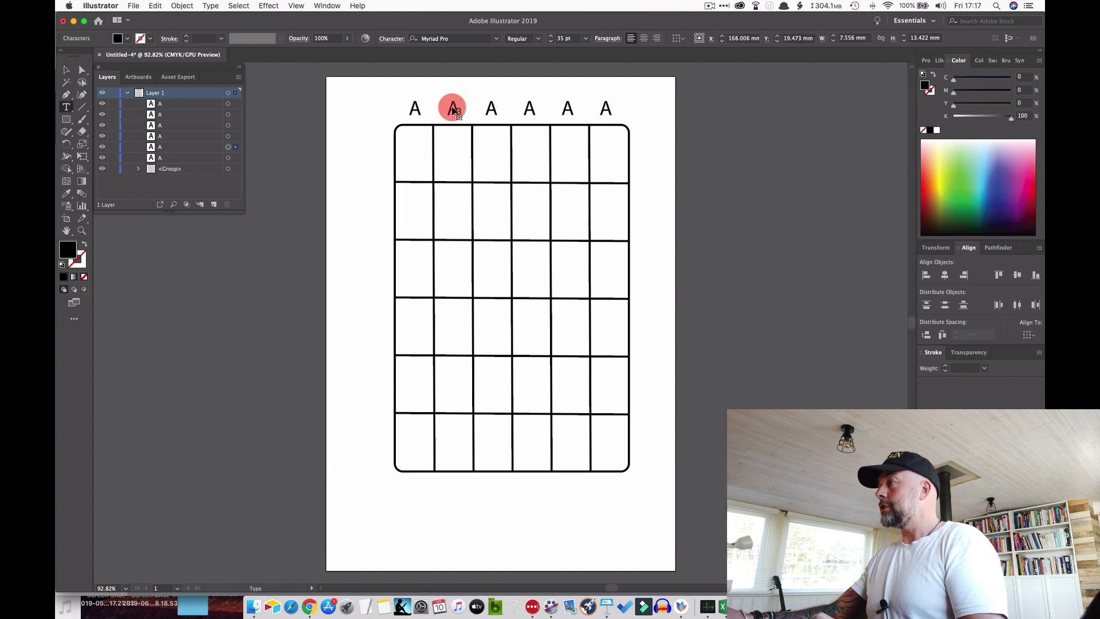
type("B")
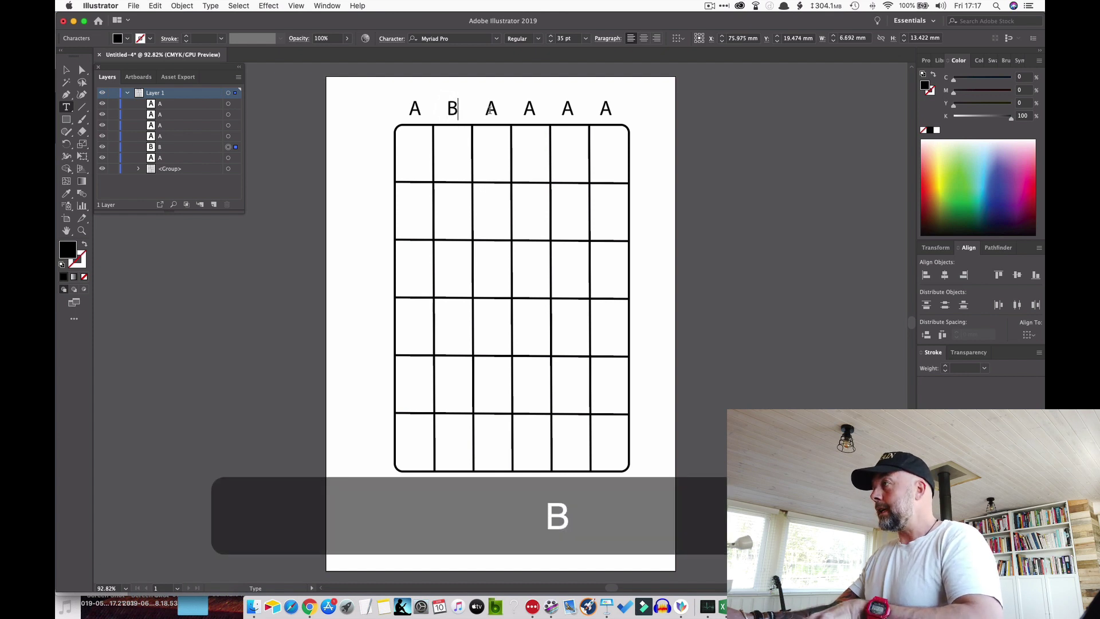
double_click(491, 108)
type("C")
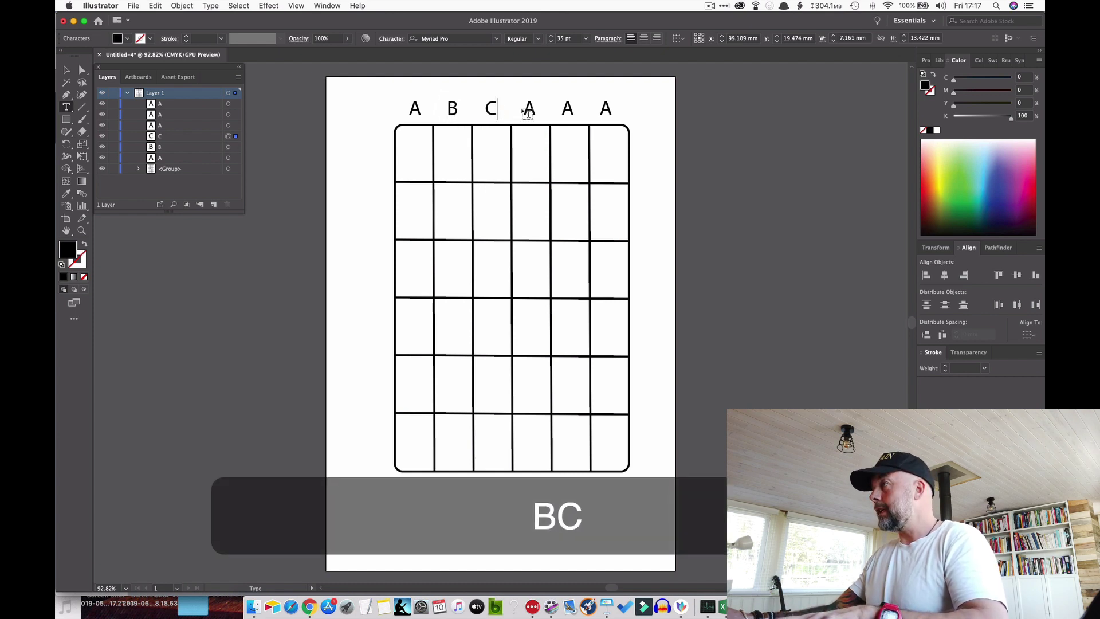
double_click(528, 108)
type("D")
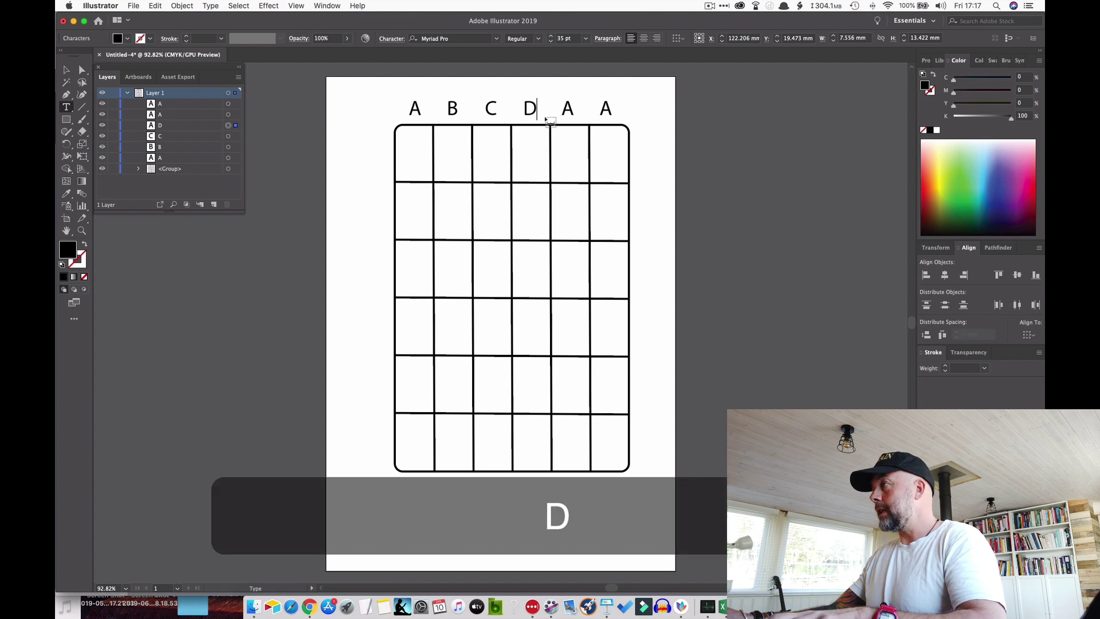
double_click(567, 109)
type("E")
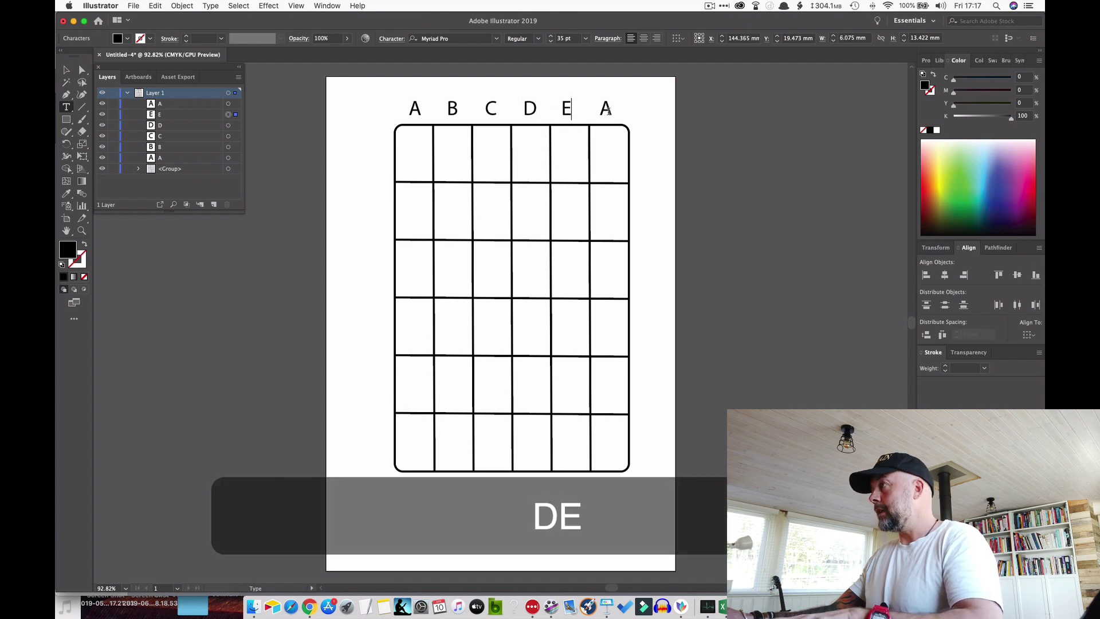
double_click(606, 109)
type("F")
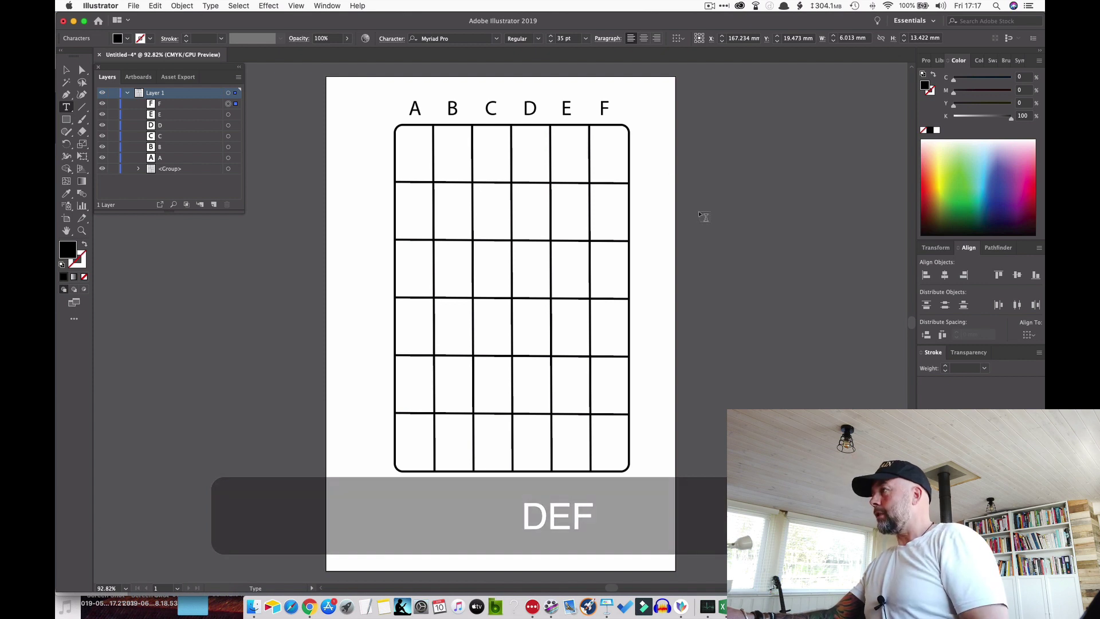
Step: Nudge the letters F, E, D, C and B slightly to the right to centre each above its column
left_click(67, 70)
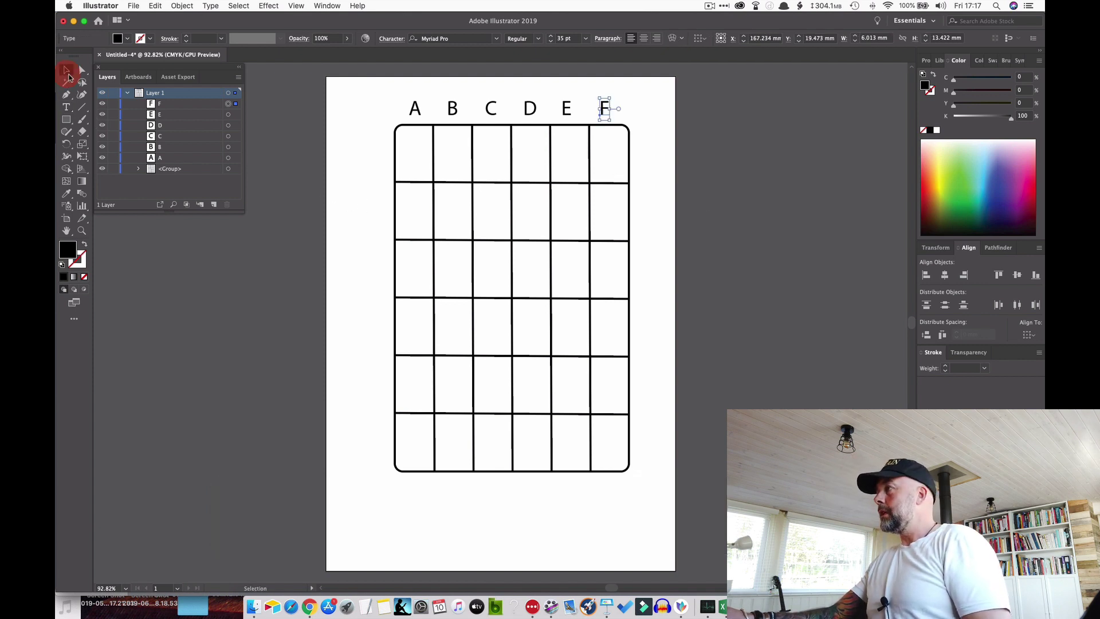
key("Right")
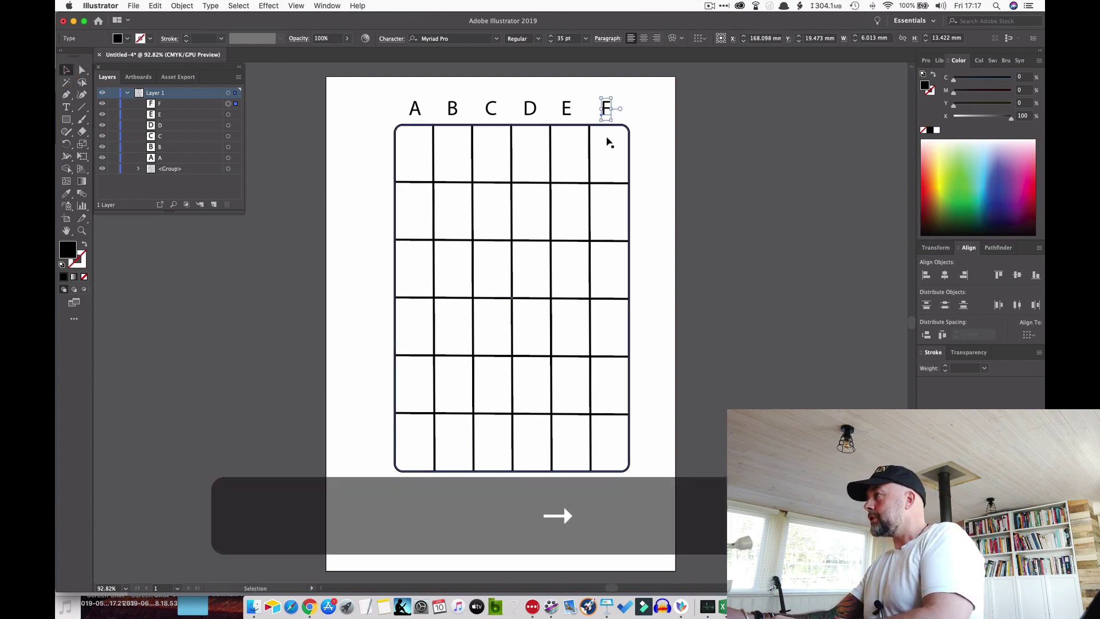
left_click(564, 113)
key("Right")
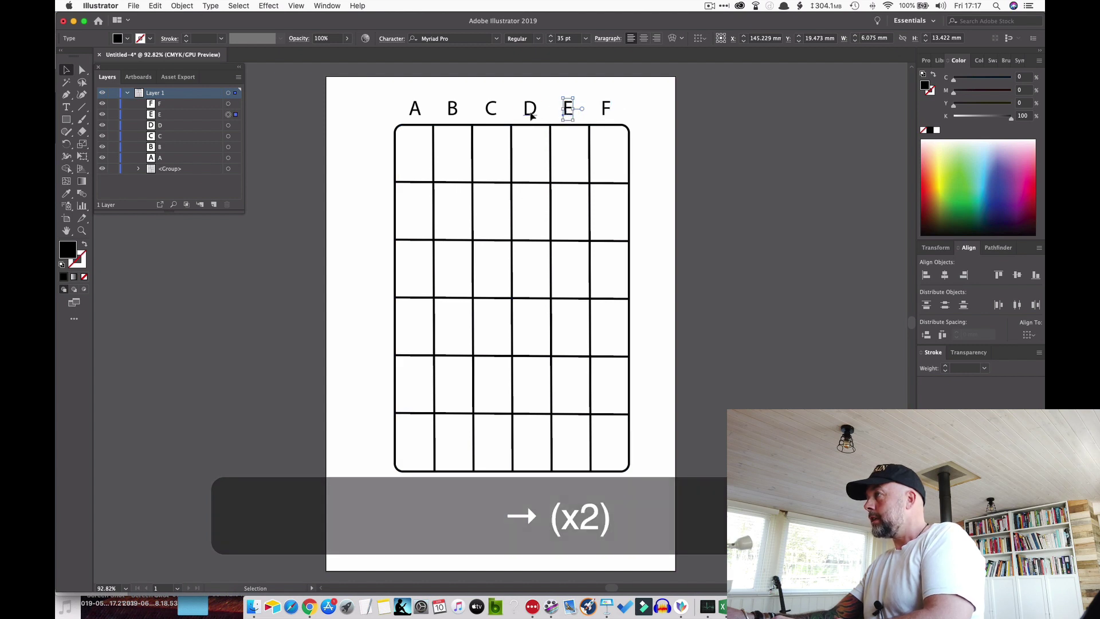
left_click(531, 114)
key("Right")
left_click(721, 148)
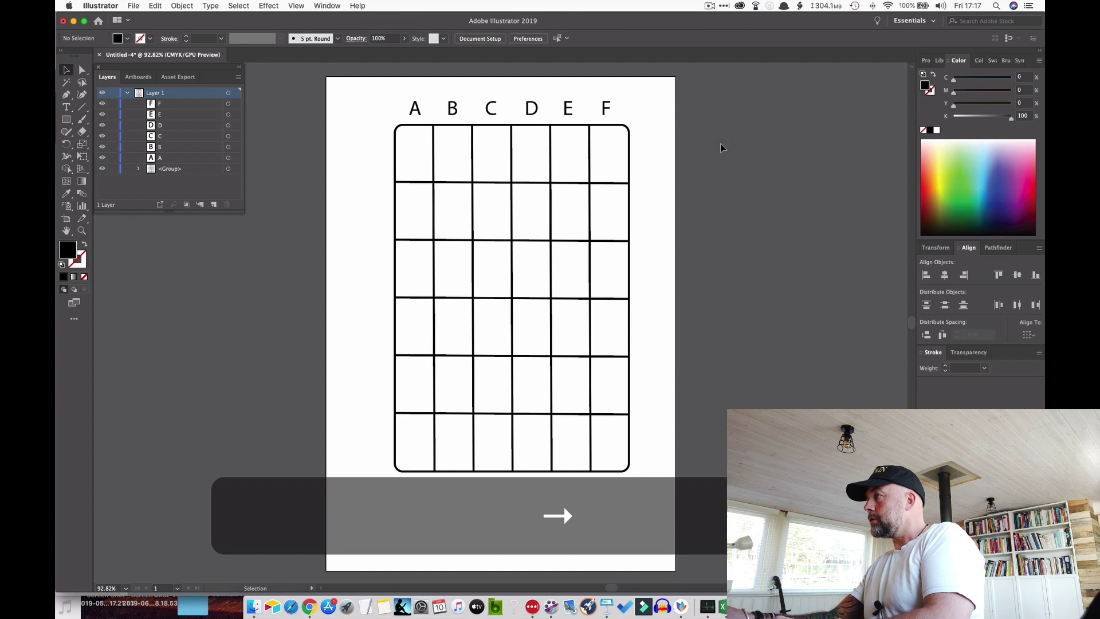
left_click(490, 116)
key("Right")
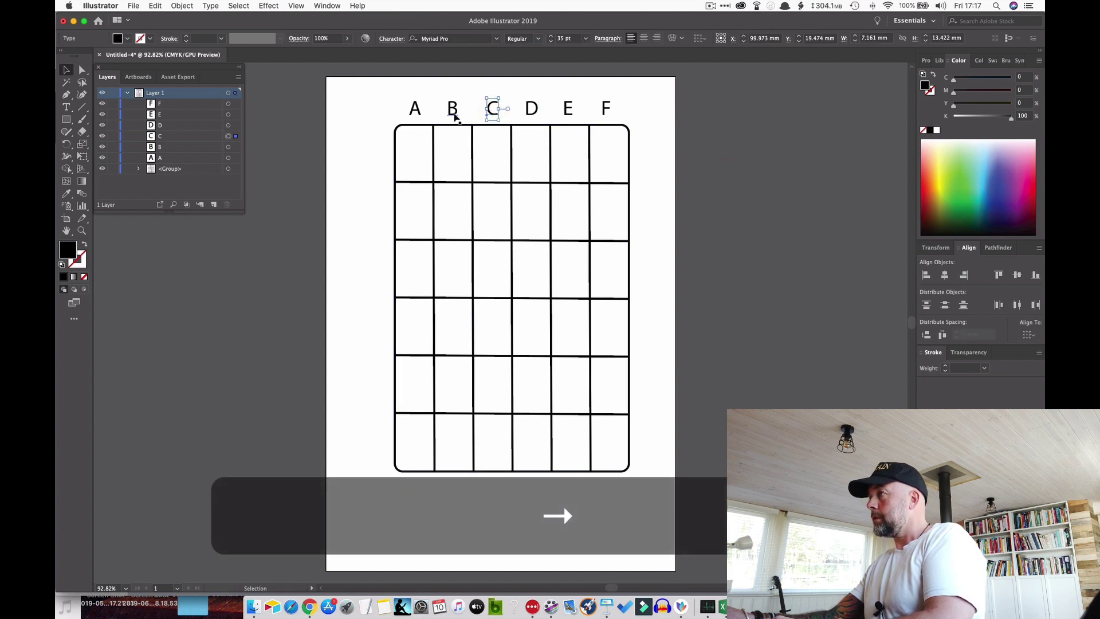
left_click(454, 117)
key("Right")
left_click(730, 152)
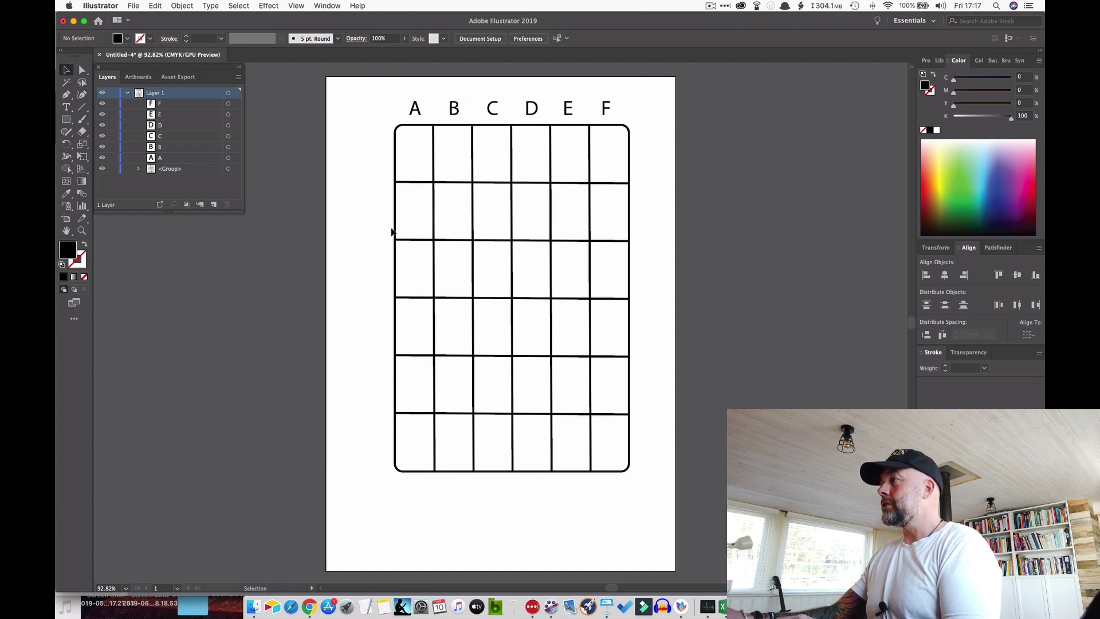
Step: Add a text object with the number 1 to the left of the grid and centre it beside the first row
left_click(66, 107)
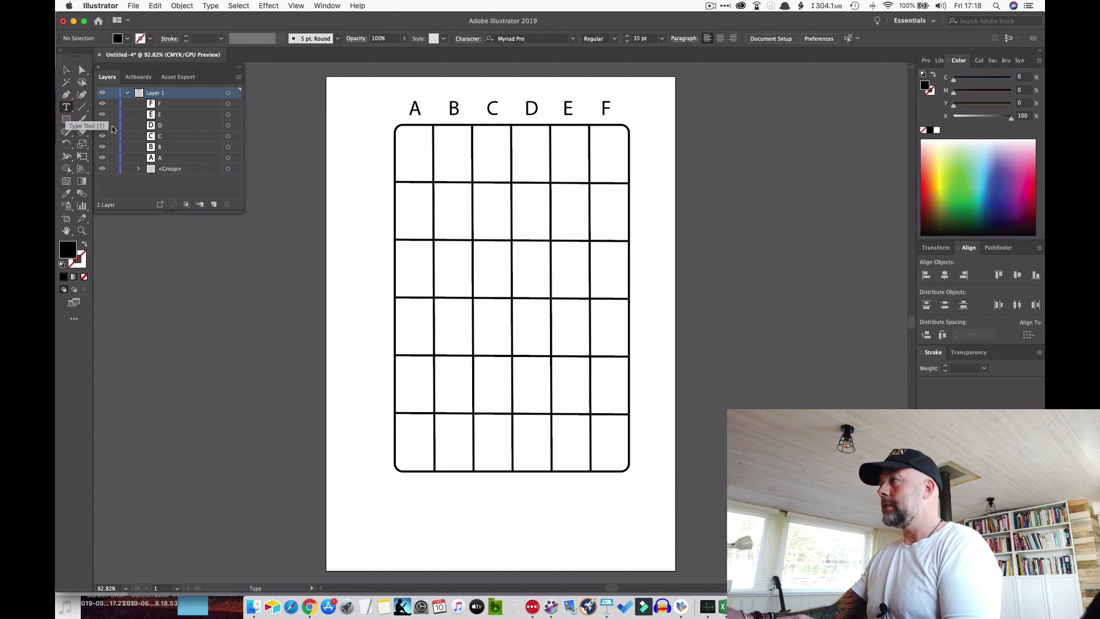
left_click(371, 152)
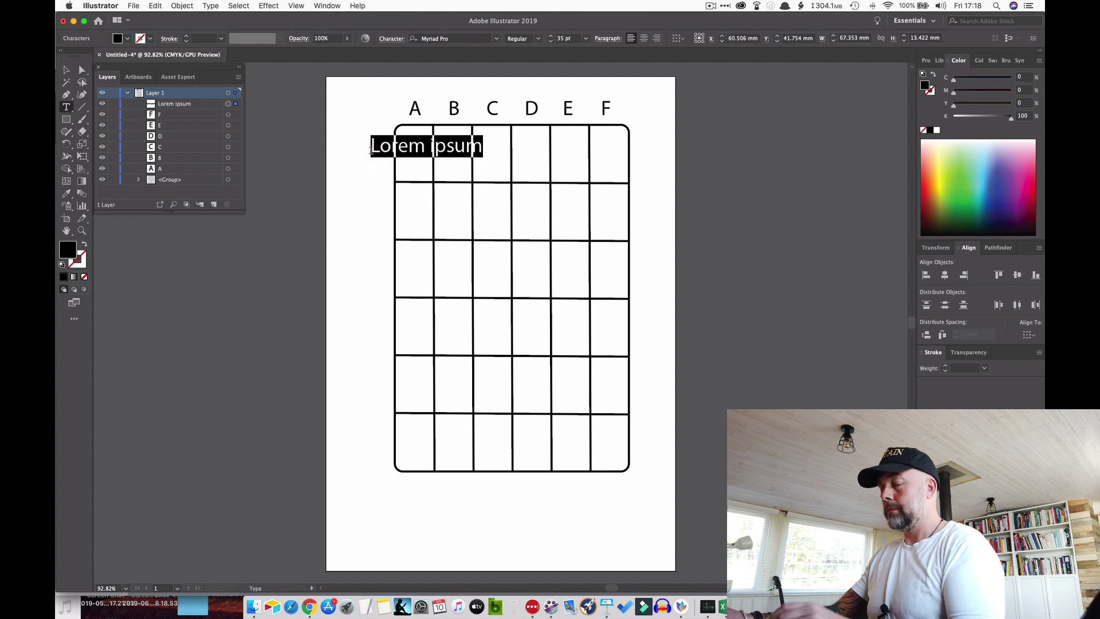
type("1")
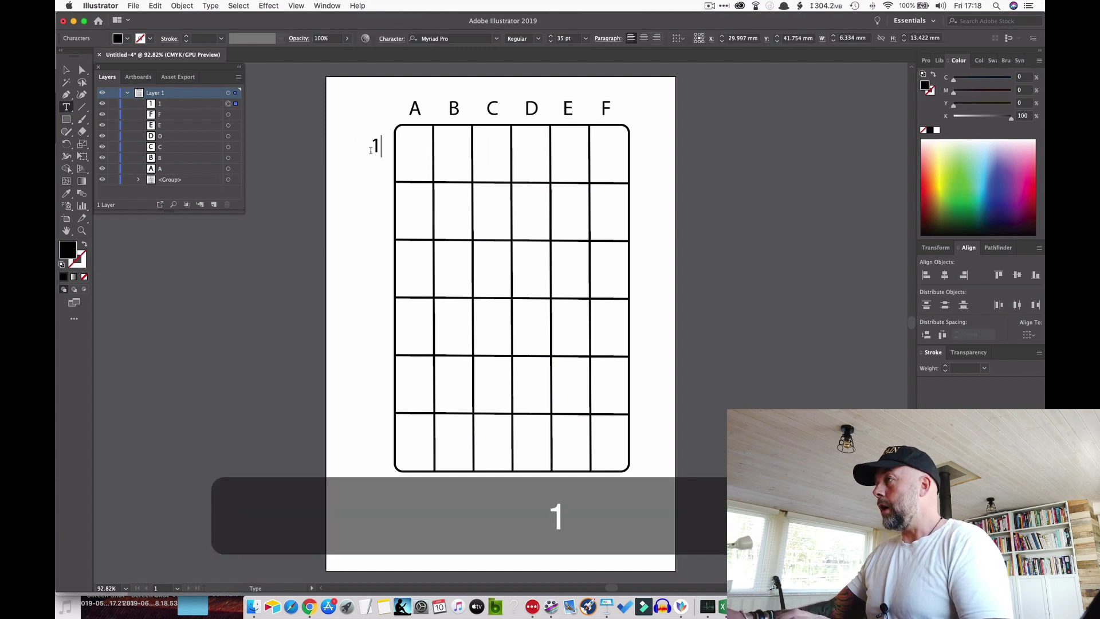
left_click(68, 71)
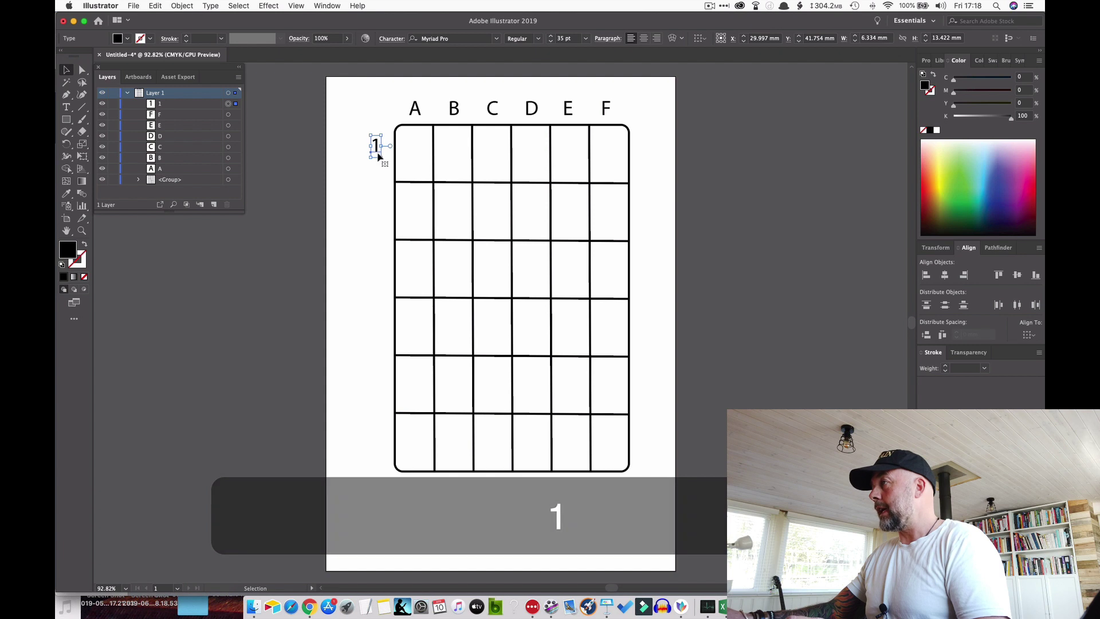
left_click_drag(377, 151, 379, 156)
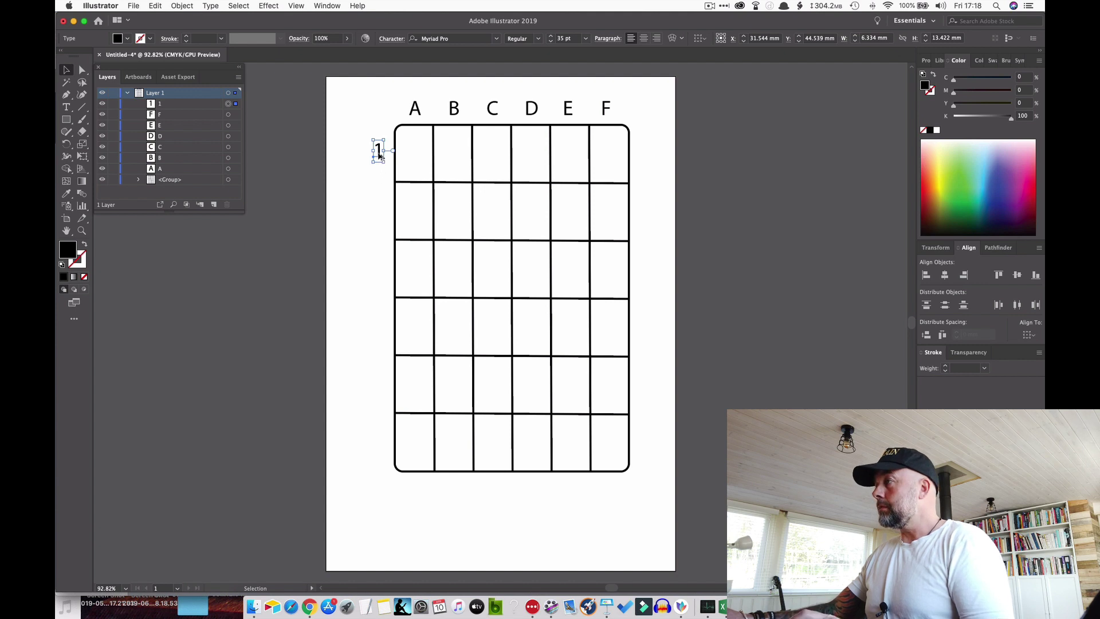
Step: Duplicate the number 1 straight down beside the second row and repeat the duplication for the remaining four rows
left_click(379, 156)
left_click_drag(379, 156, 381, 210)
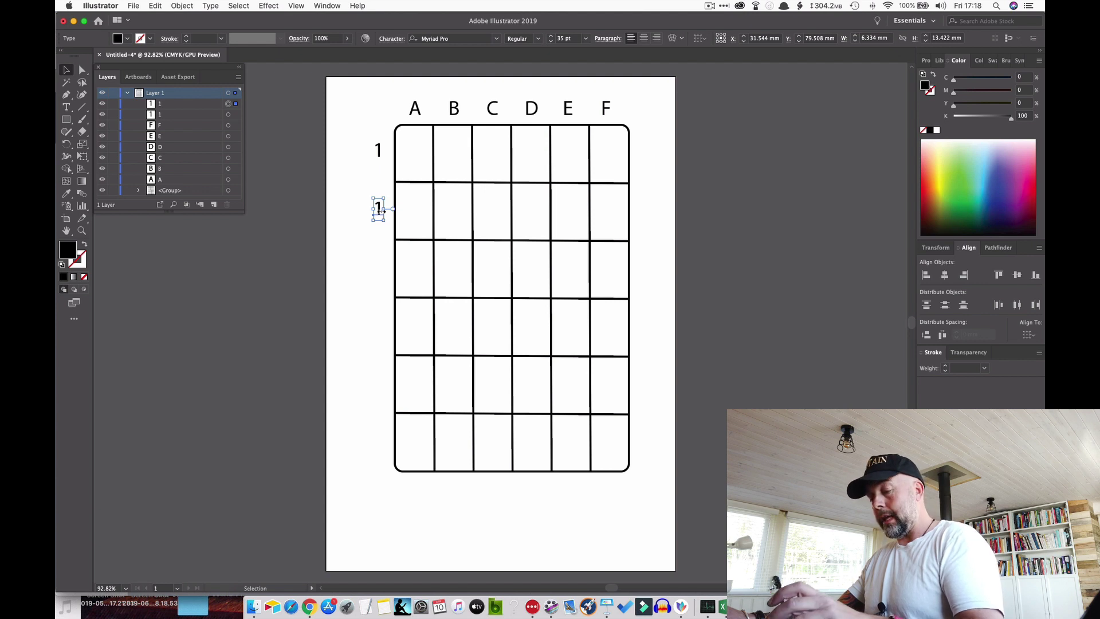
key("super+d")
key("super+d")
key("super+d")
key("super+d")
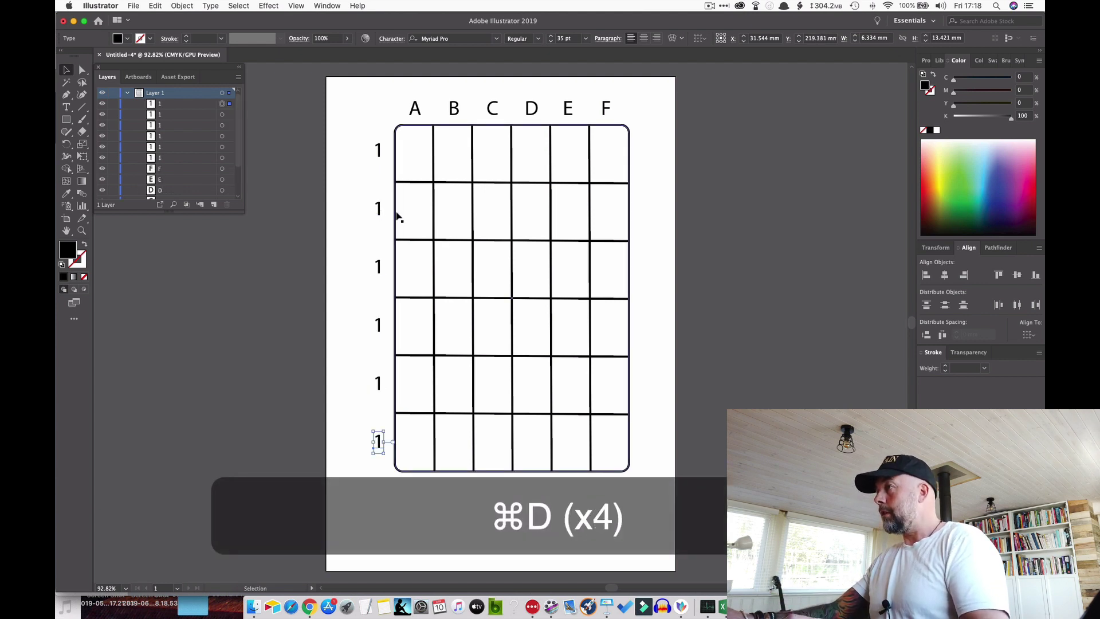
Step: Change the duplicated numbers beside the second to sixth rows to 2, 3, 4, 5 and 6
double_click(378, 208)
double_click(378, 208)
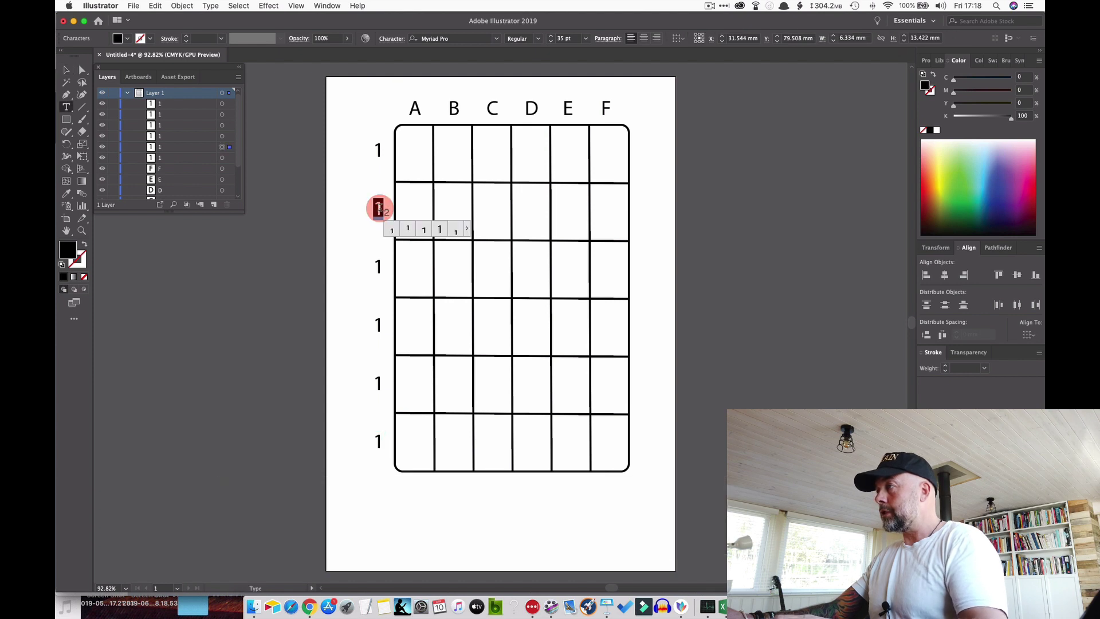
type("2")
double_click(379, 267)
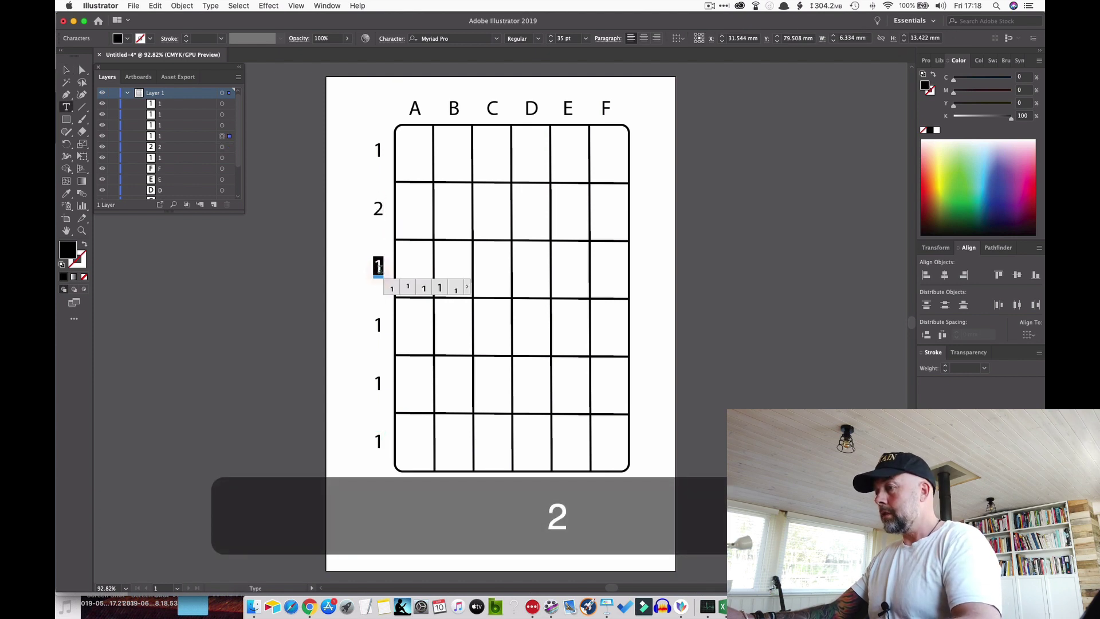
type("3")
double_click(379, 325)
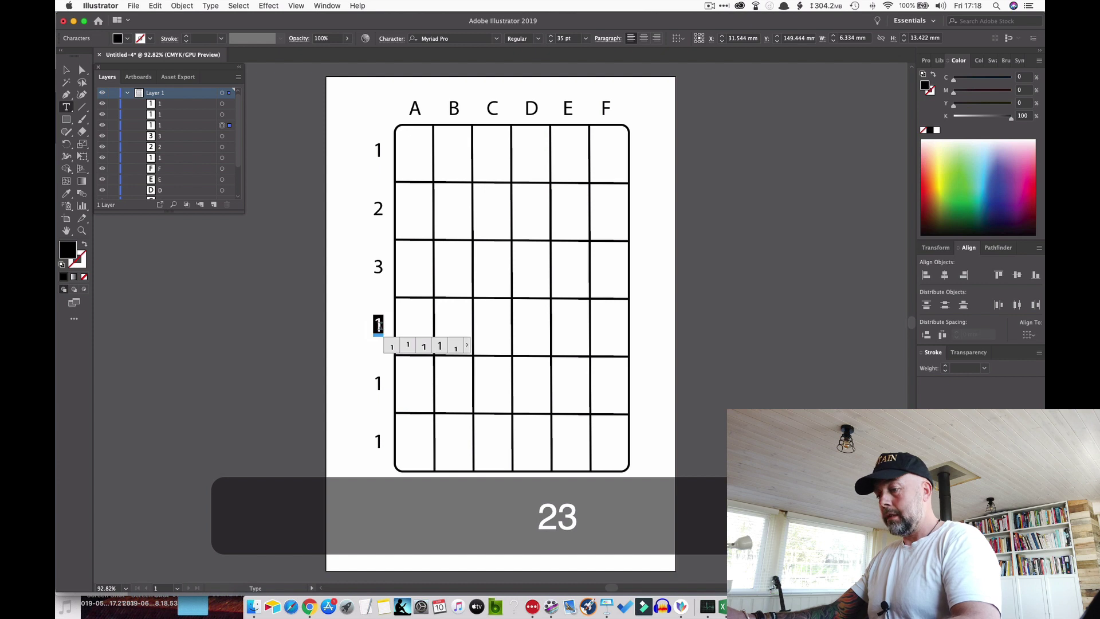
type("4")
double_click(378, 382)
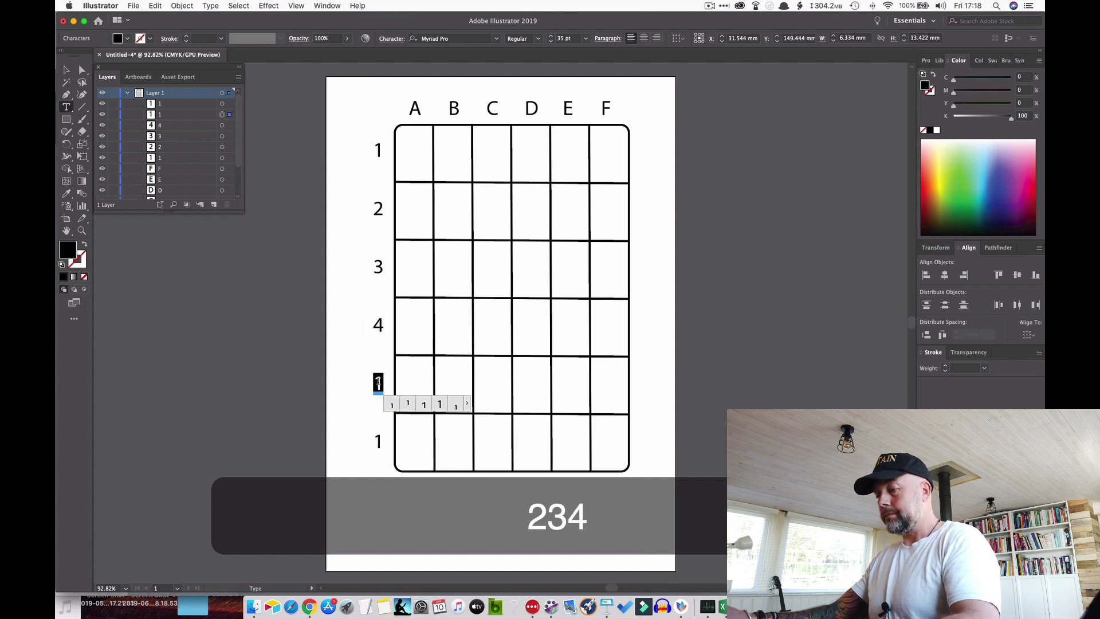
type("5")
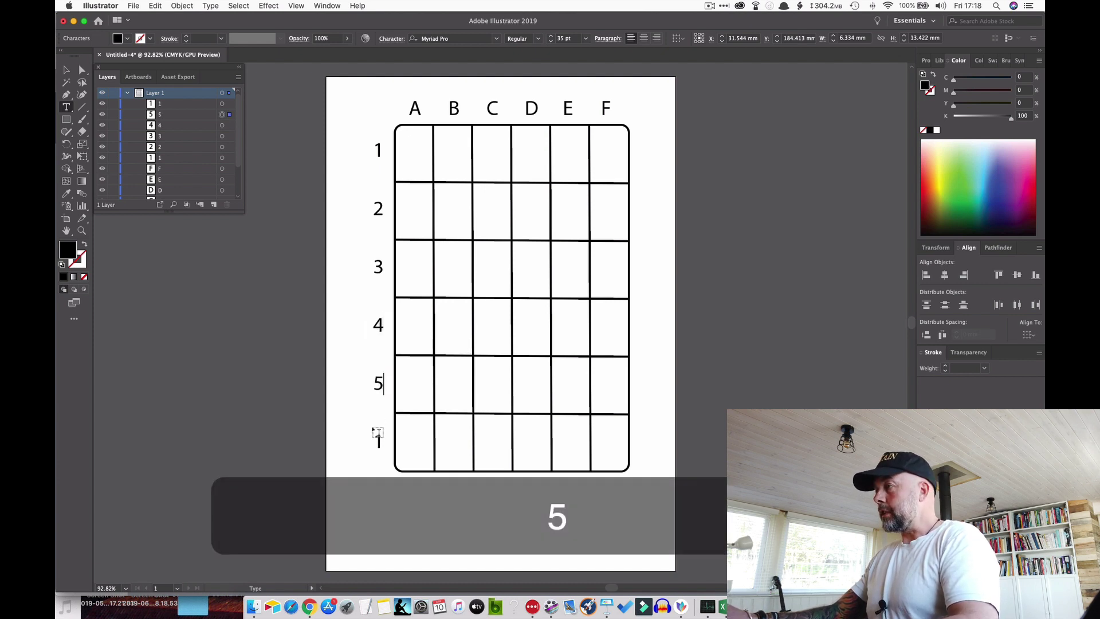
double_click(378, 440)
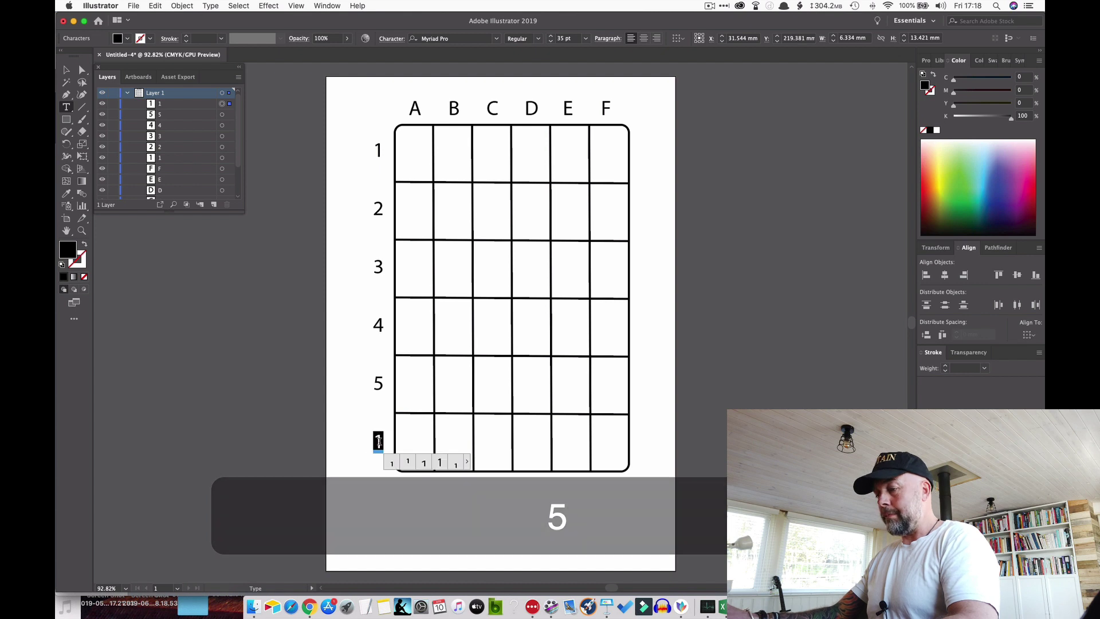
type("6")
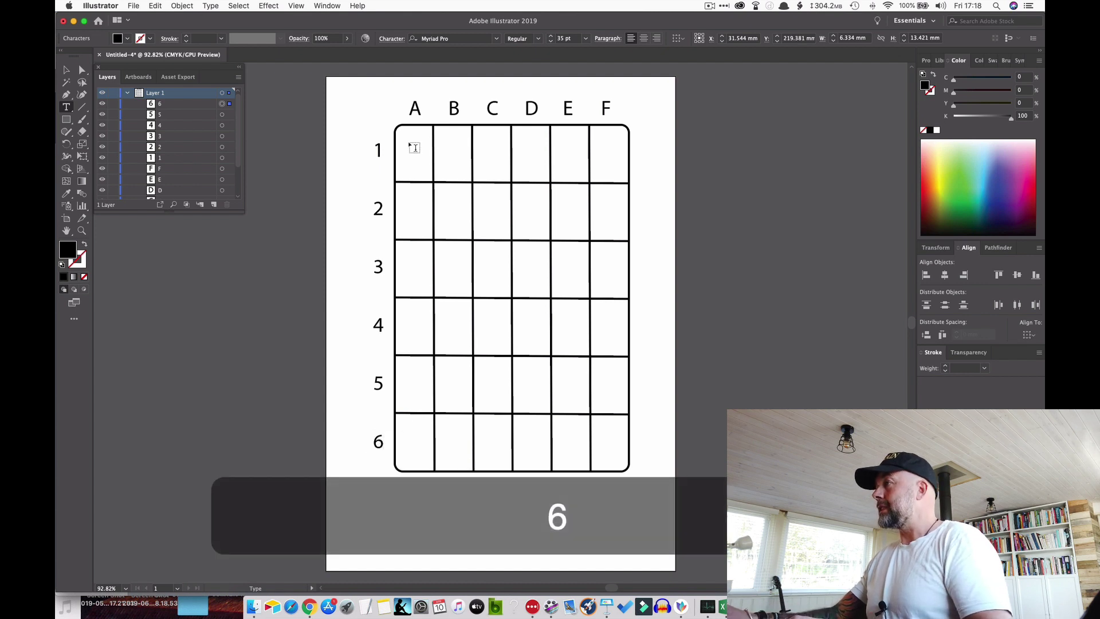
Step: Select the grid together with all its column letters and row numbers and group them
left_click(66, 69)
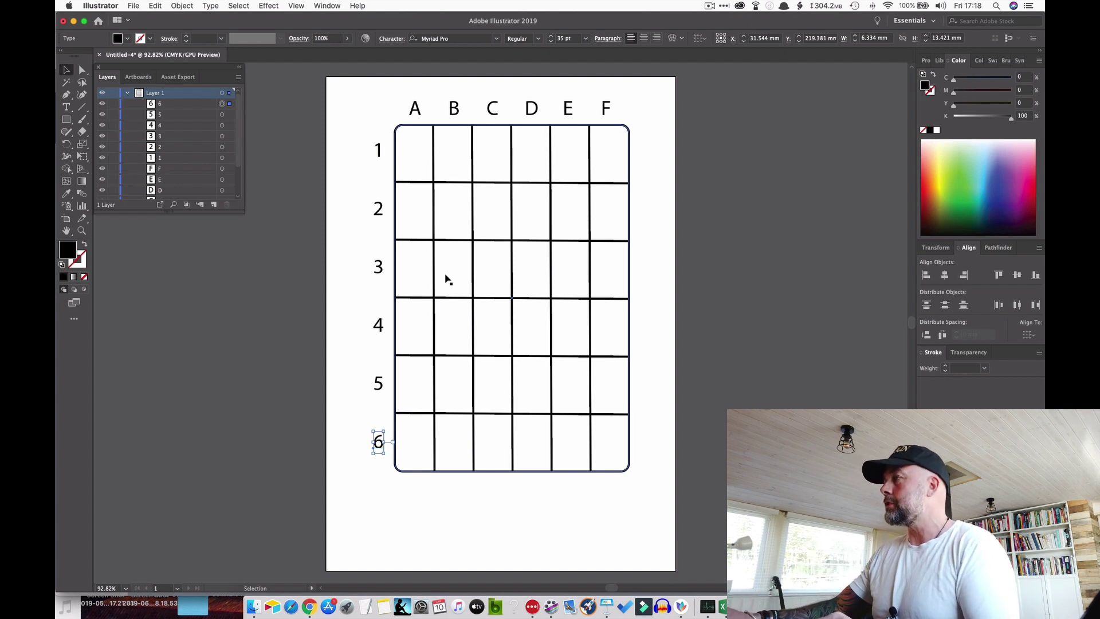
left_click(358, 118)
mouse_move(365, 98)
left_mouse_down()
mouse_move(386, 184)
mouse_move(380, 165)
left_mouse_up()
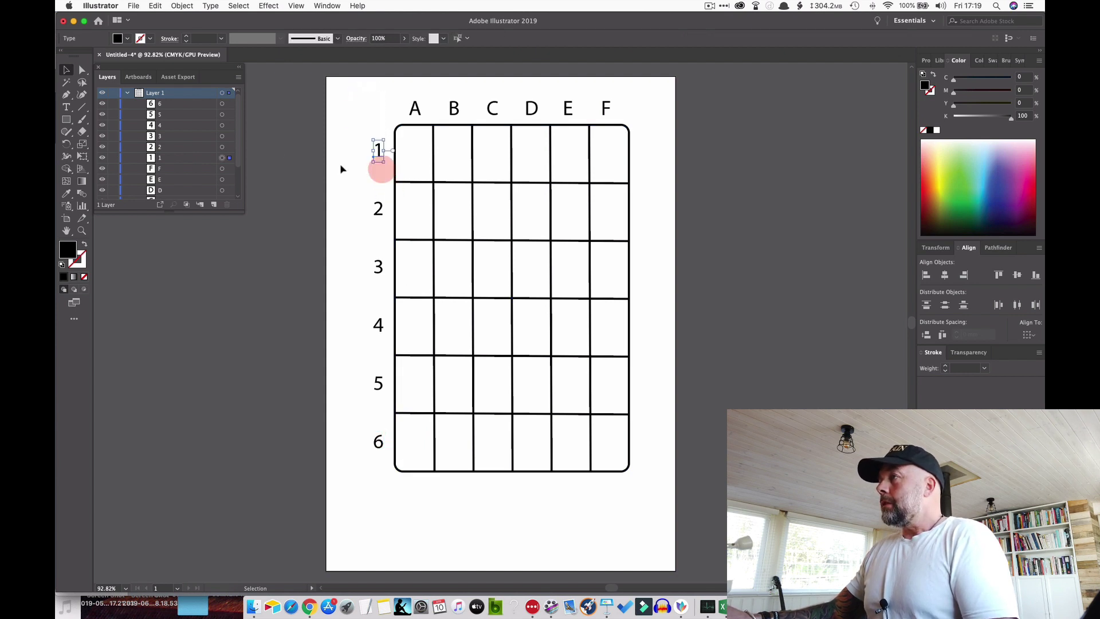
left_click_drag(239, 166, 237, 199)
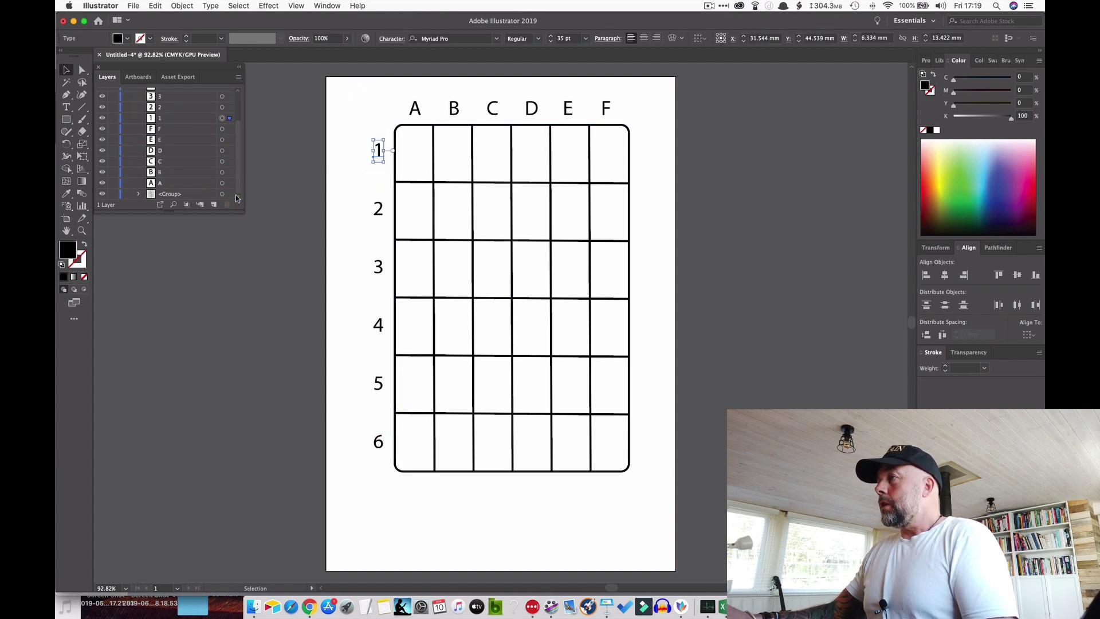
left_click(348, 98)
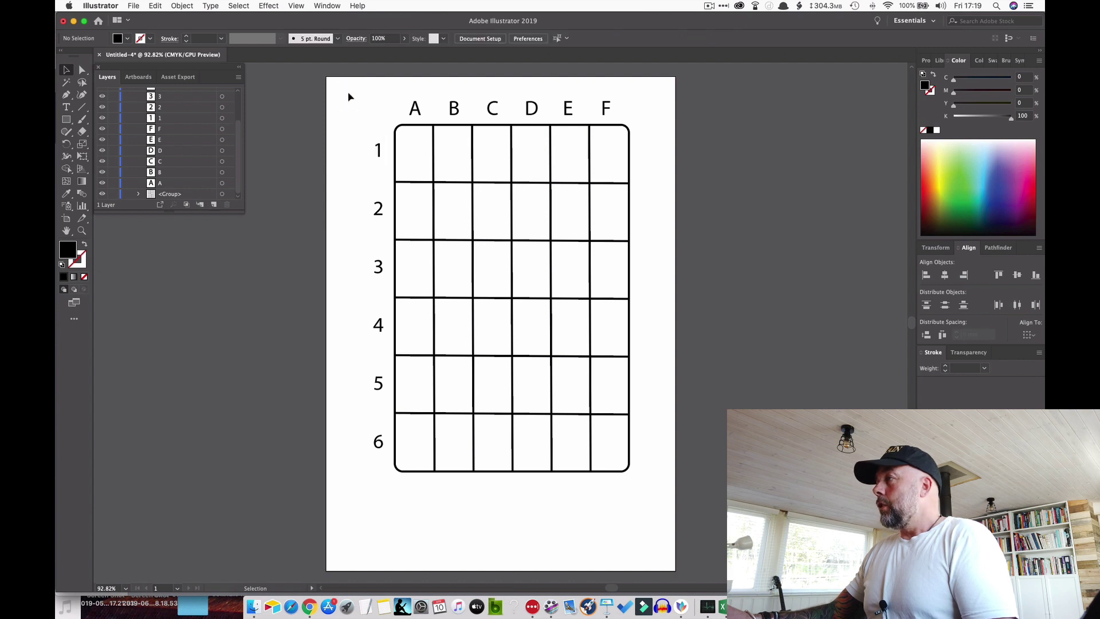
left_click_drag(349, 93, 658, 499)
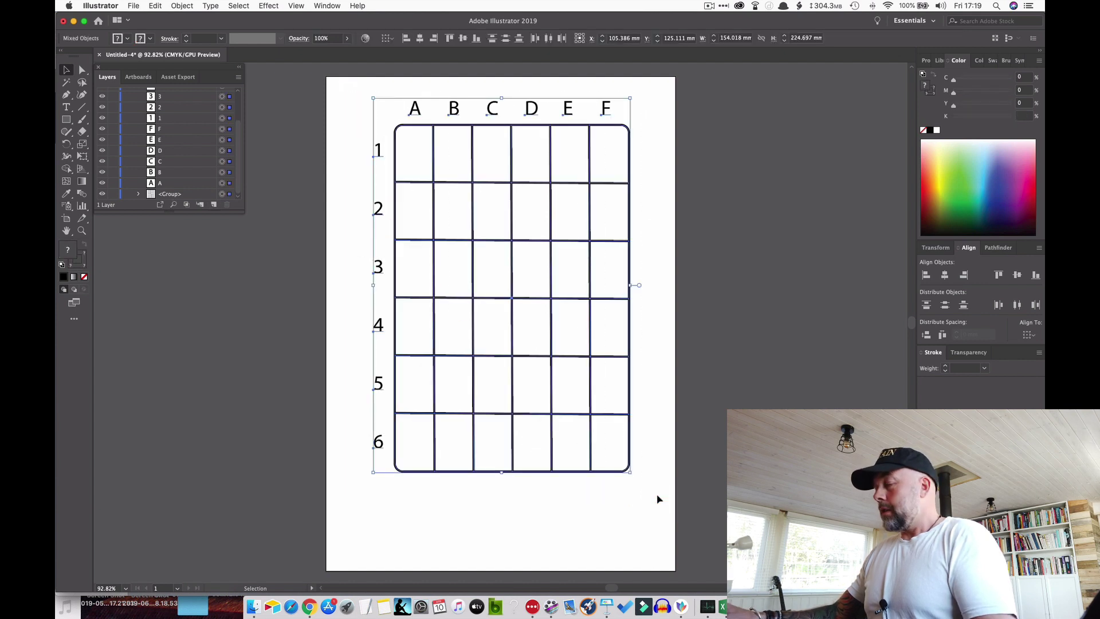
key("super+g")
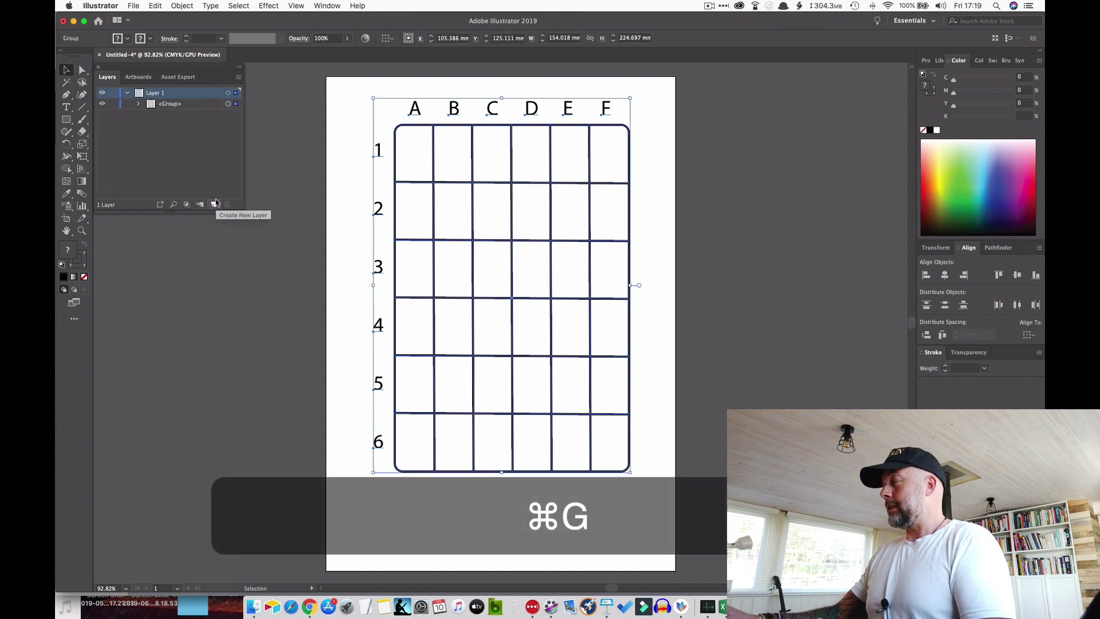
Step: Lock the group holding the grid and its labels, and test on the artboard that it cannot be selected
left_click(113, 105)
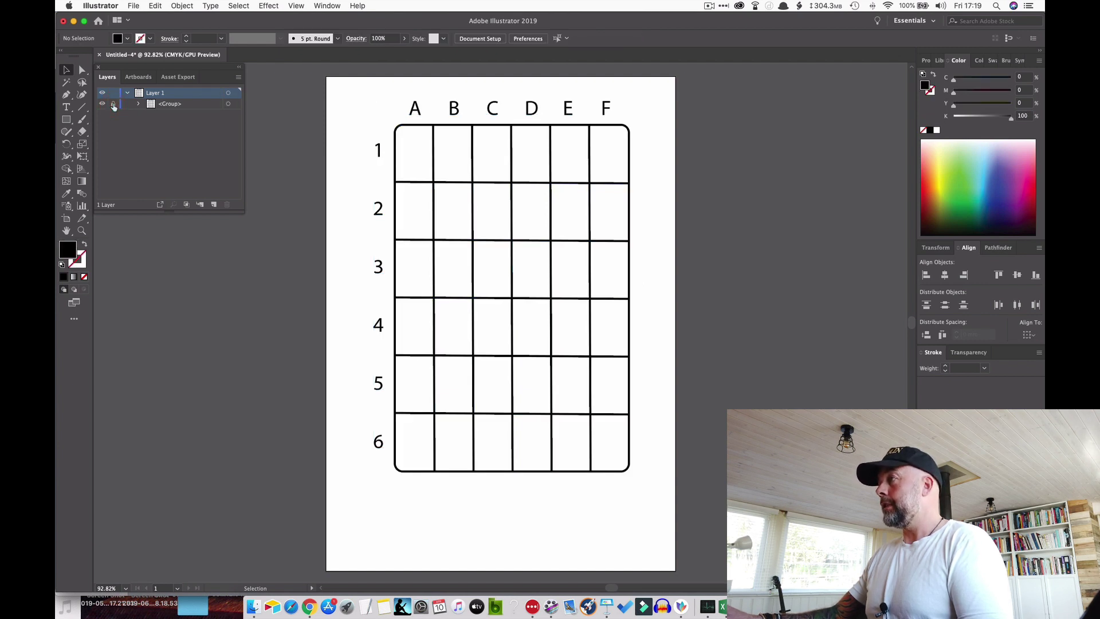
left_click(472, 178)
left_click(365, 177)
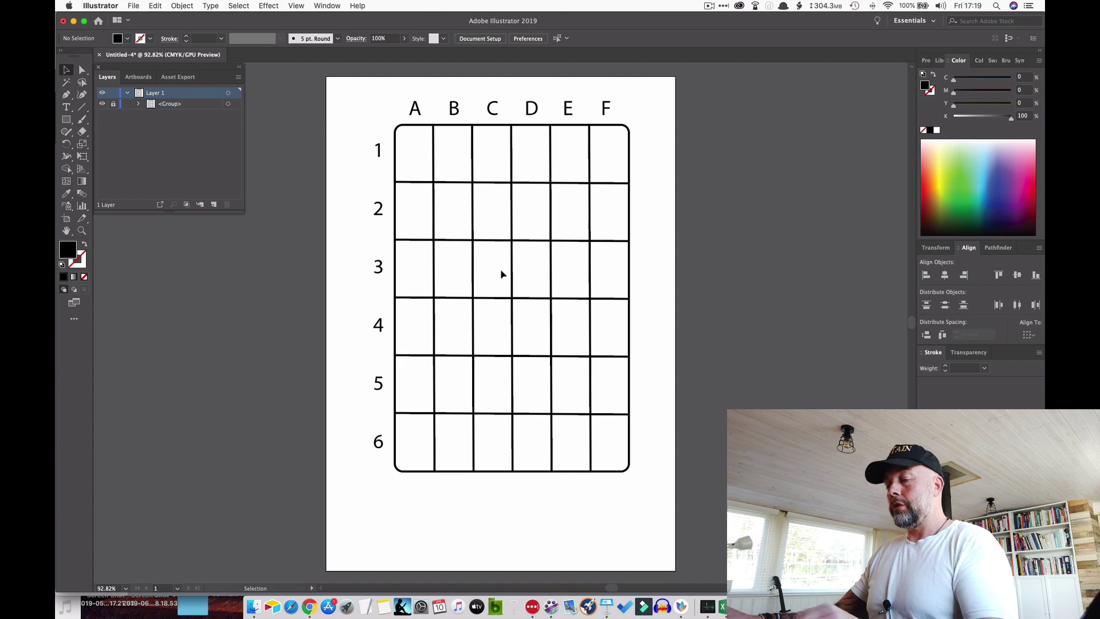
Step: Switch to Chrome and return from the Vecteezy Dog Face Vector page to the dog vector search results
key("ctrl+Up")
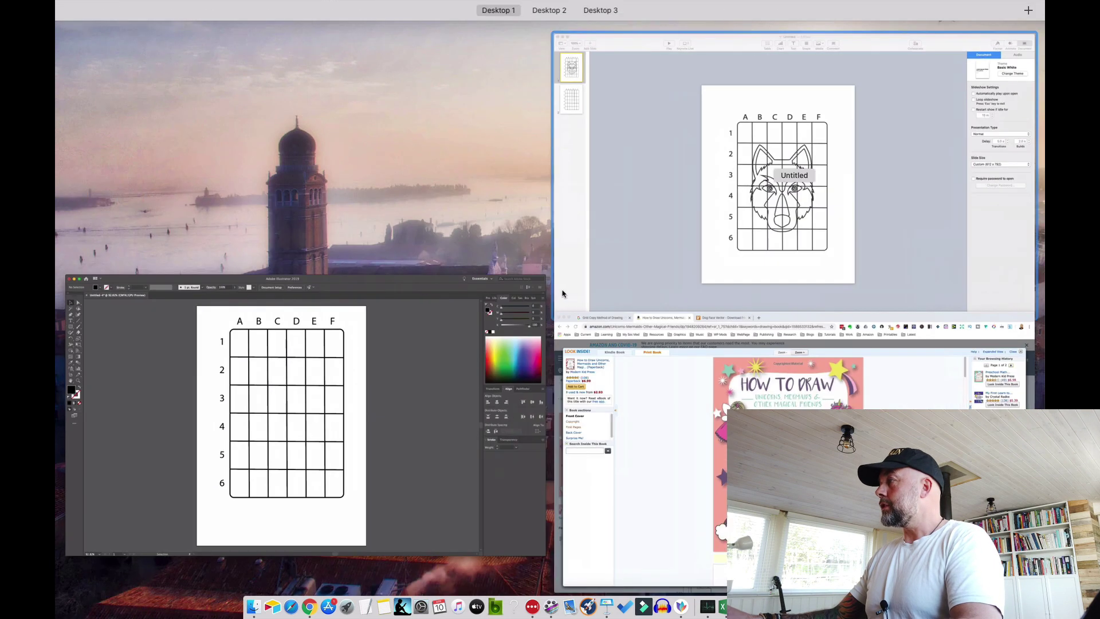
left_click(695, 435)
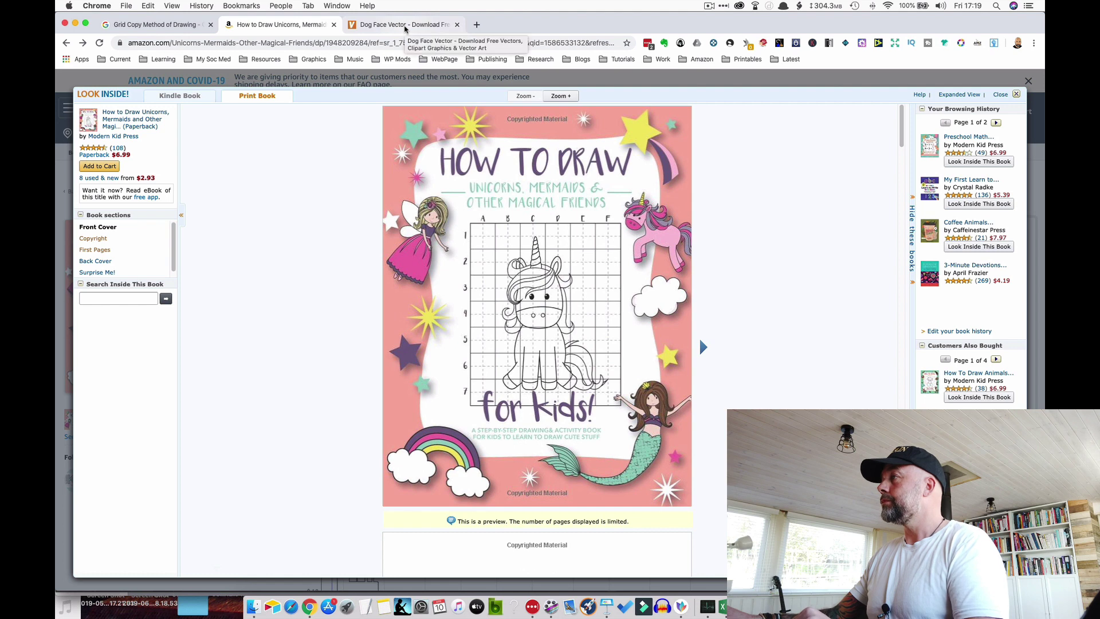
left_click(405, 25)
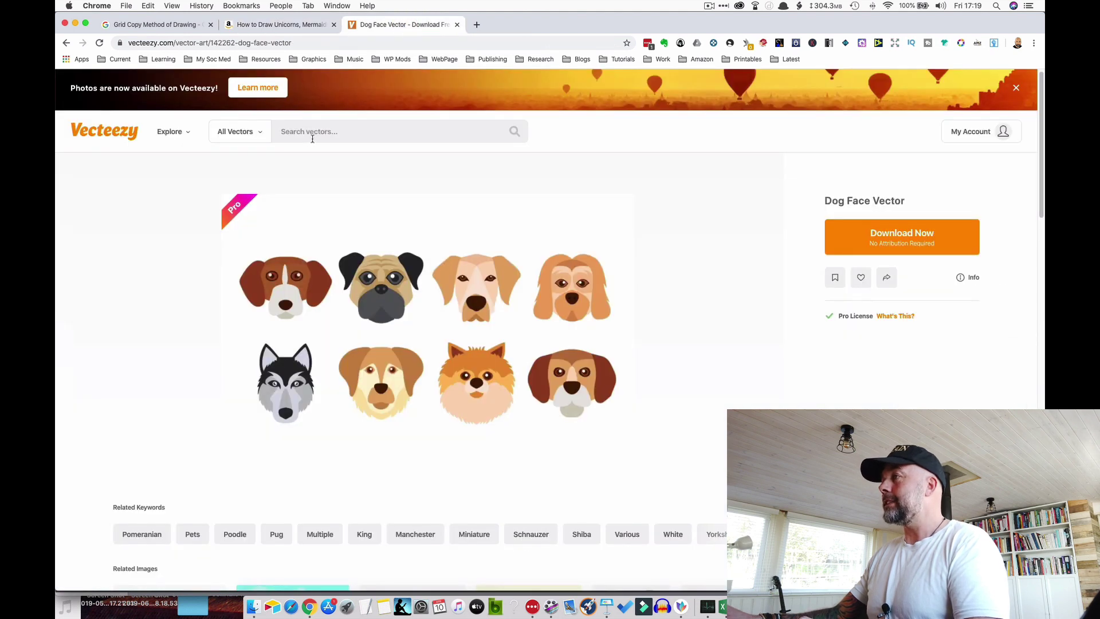
left_click(66, 43)
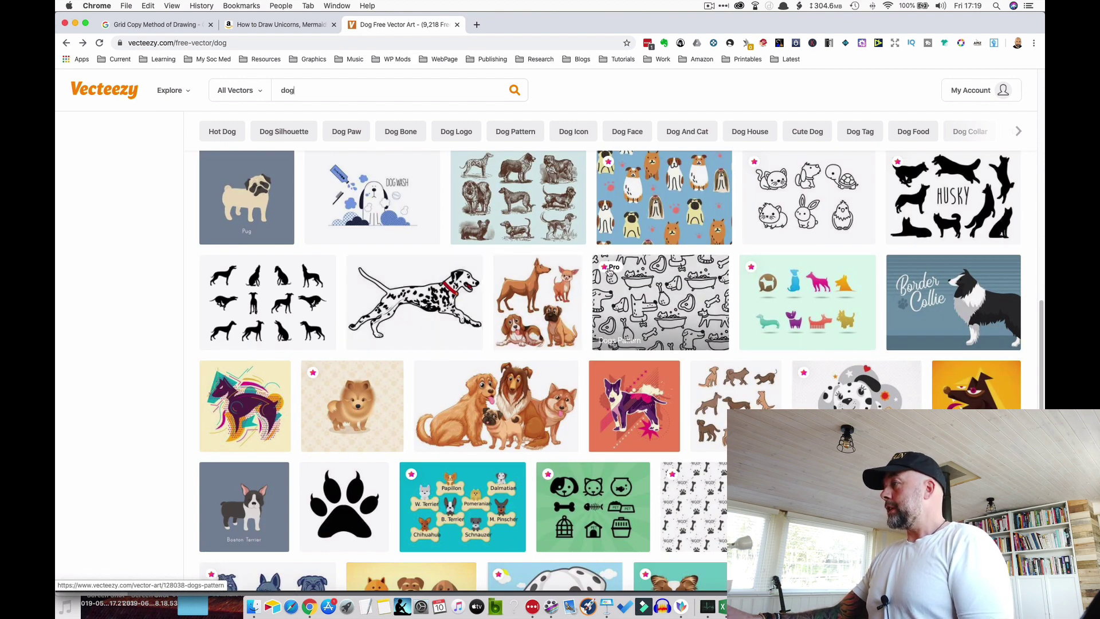
Step: Look through the dog vector search results for artwork suitable for the drawing grid
scroll(623, 355, "down", 5)
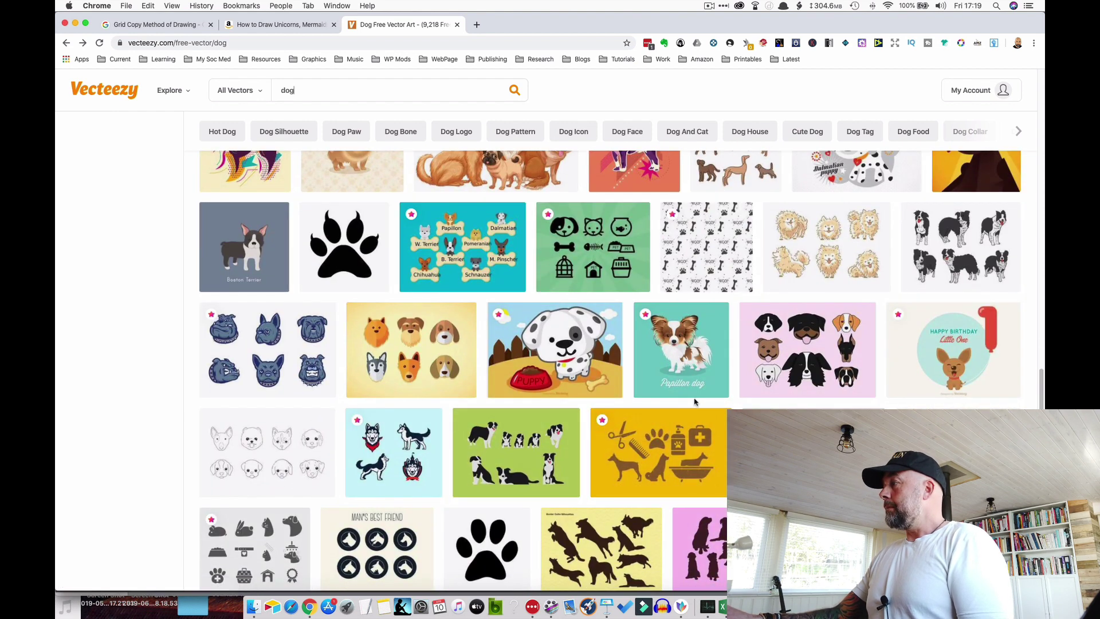
scroll(696, 402, "up", 4)
scroll(696, 403, "down", 8)
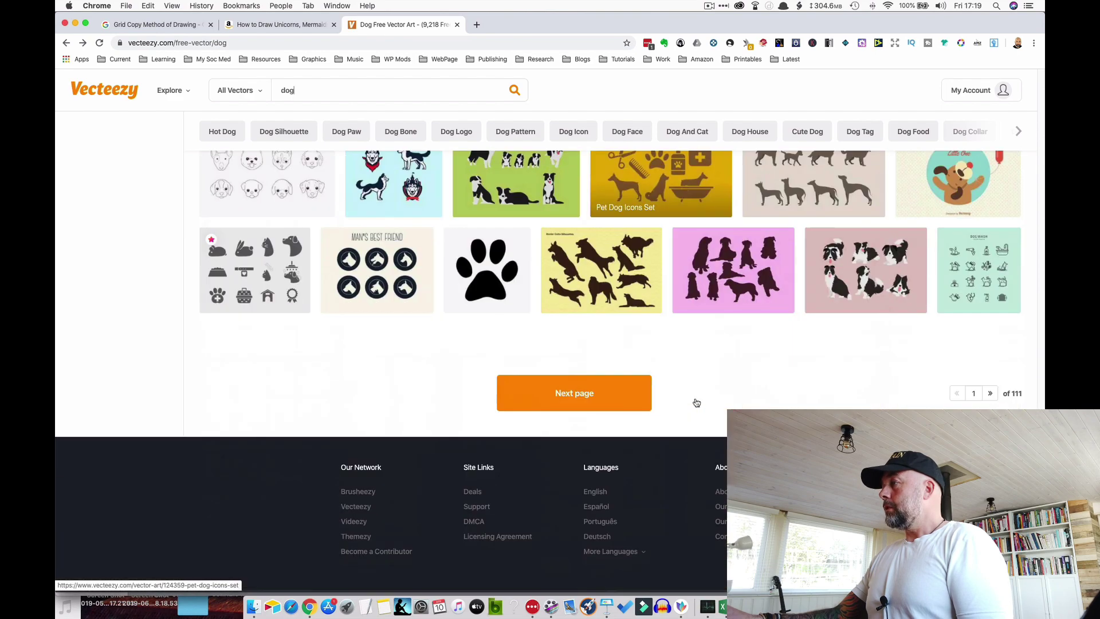
scroll(695, 402, "up", 6)
scroll(696, 403, "down", 3)
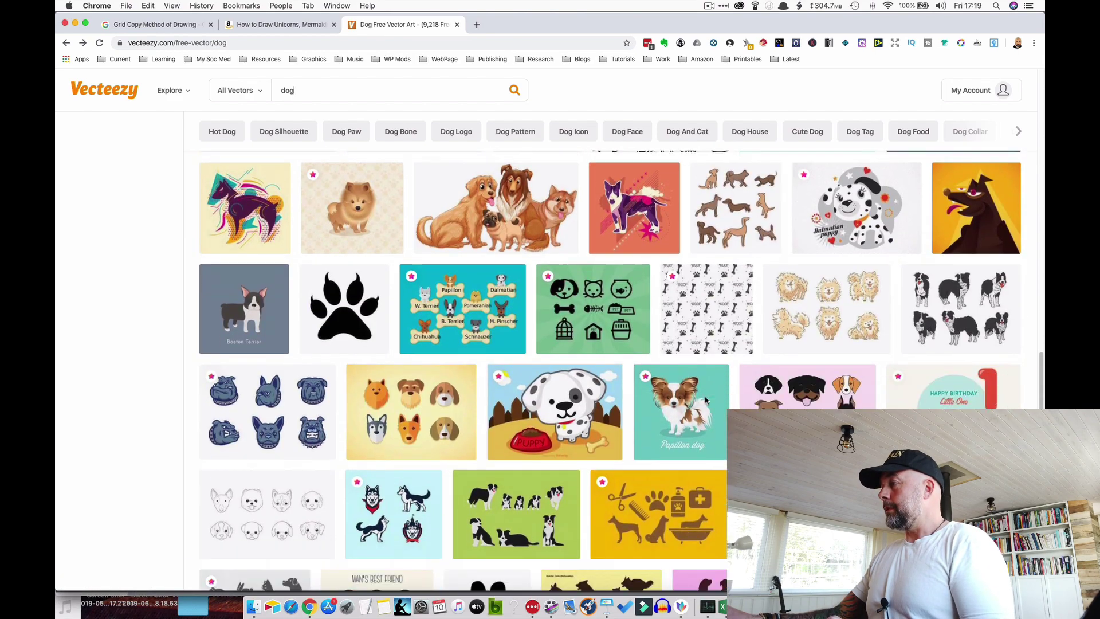
scroll(708, 402, "up", 7)
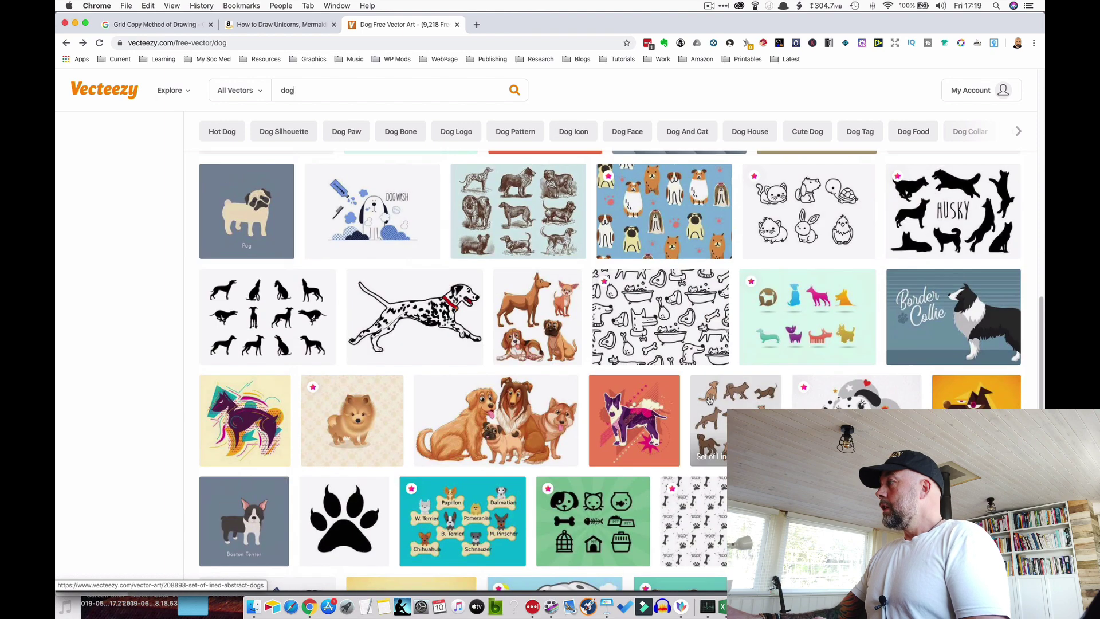
scroll(894, 367, "down", 3)
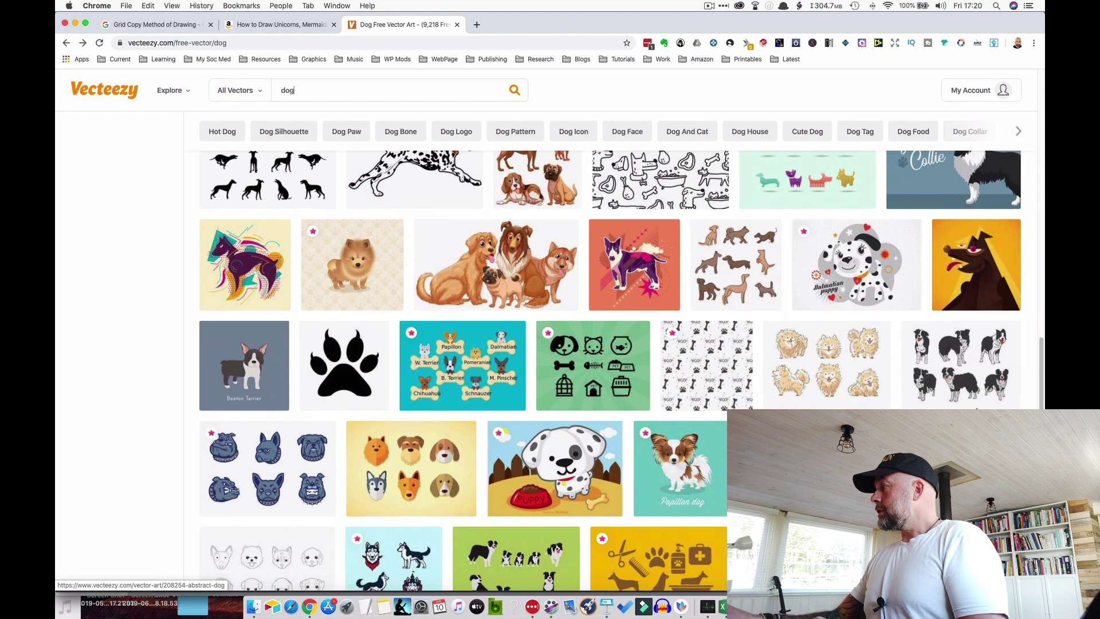
scroll(849, 384, "down", 2)
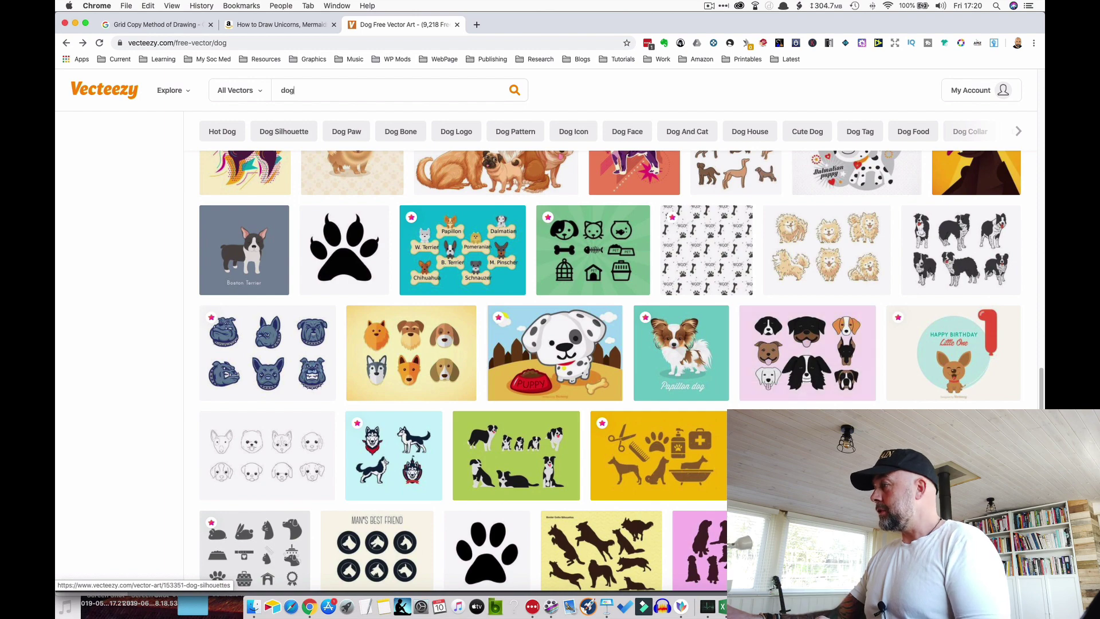
scroll(807, 407, "down", 3)
scroll(814, 292, "up", 2)
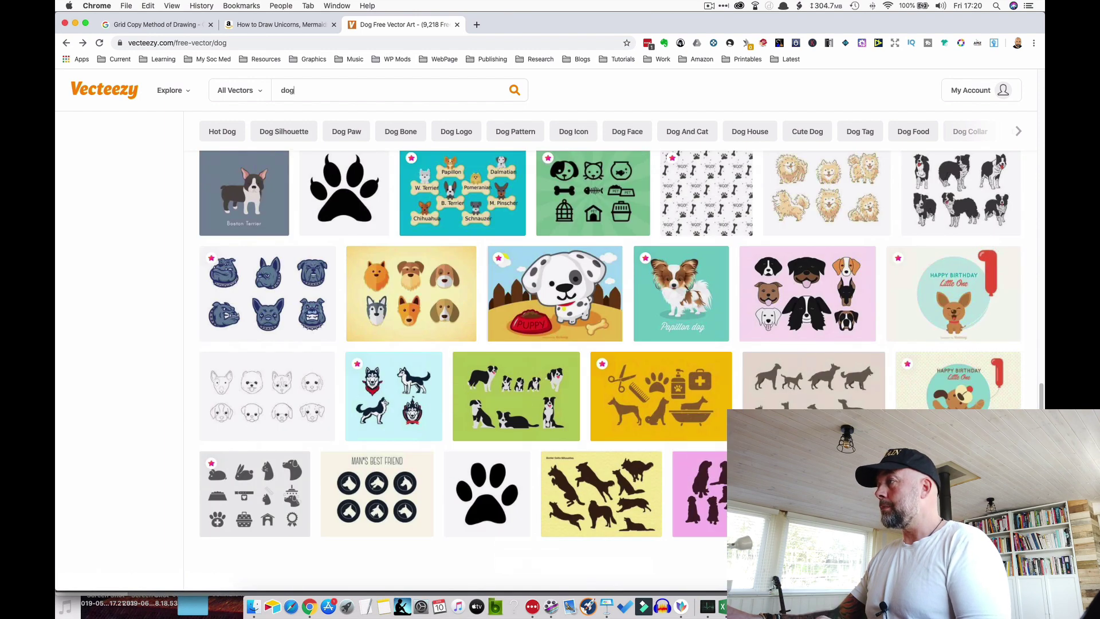
Step: Open the Dog Face Vector set from the dog search results and download it
scroll(611, 369, "up", 10)
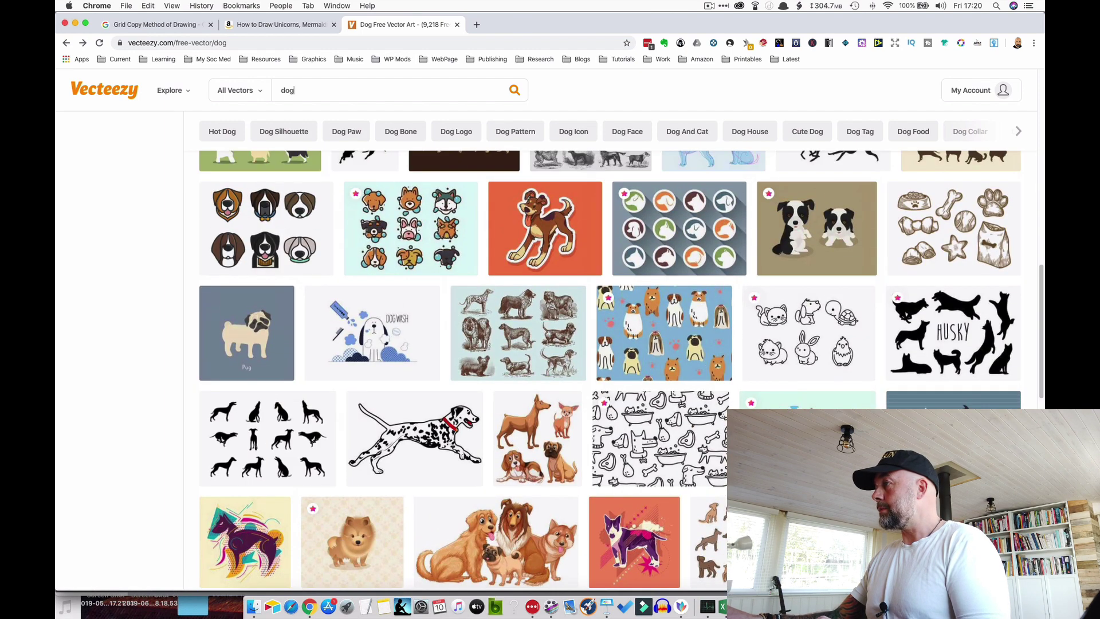
scroll(610, 369, "up", 6)
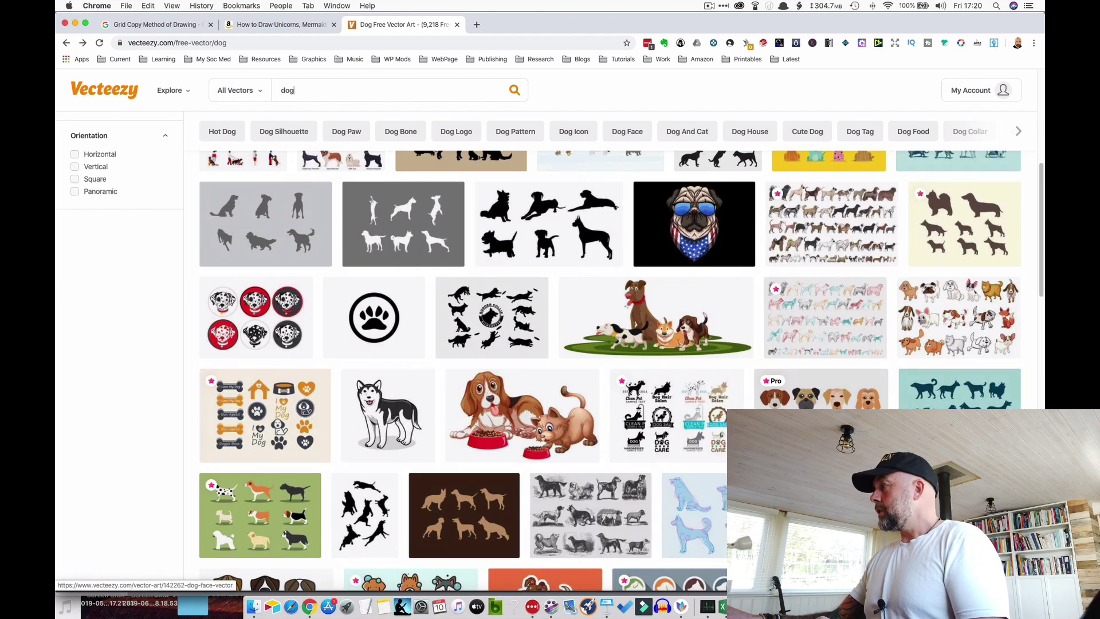
left_click(821, 396)
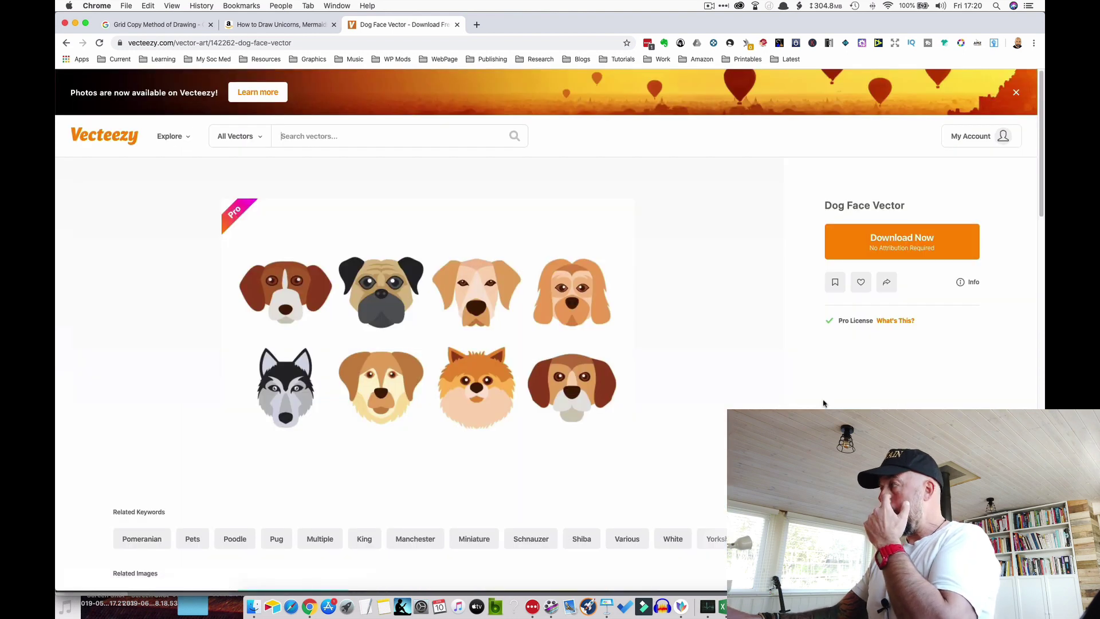
left_click(888, 245)
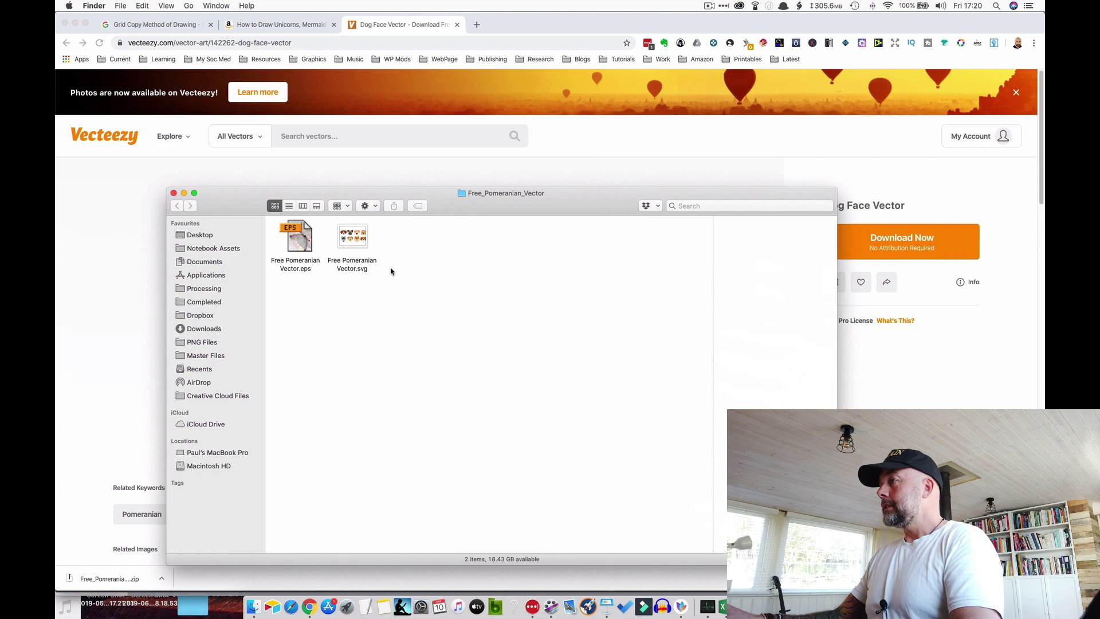
Step: Open the downloaded Free Pomeranian Vector.svg file in Illustrator from its Finder folder
key("ctrl+Up")
left_click(421, 259)
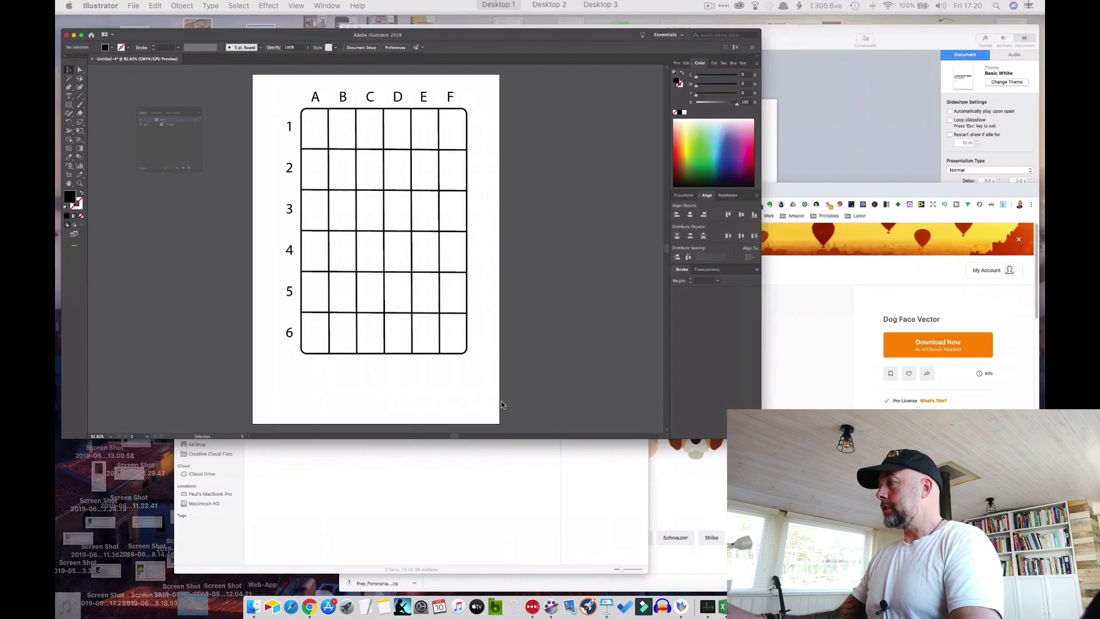
left_click(430, 445)
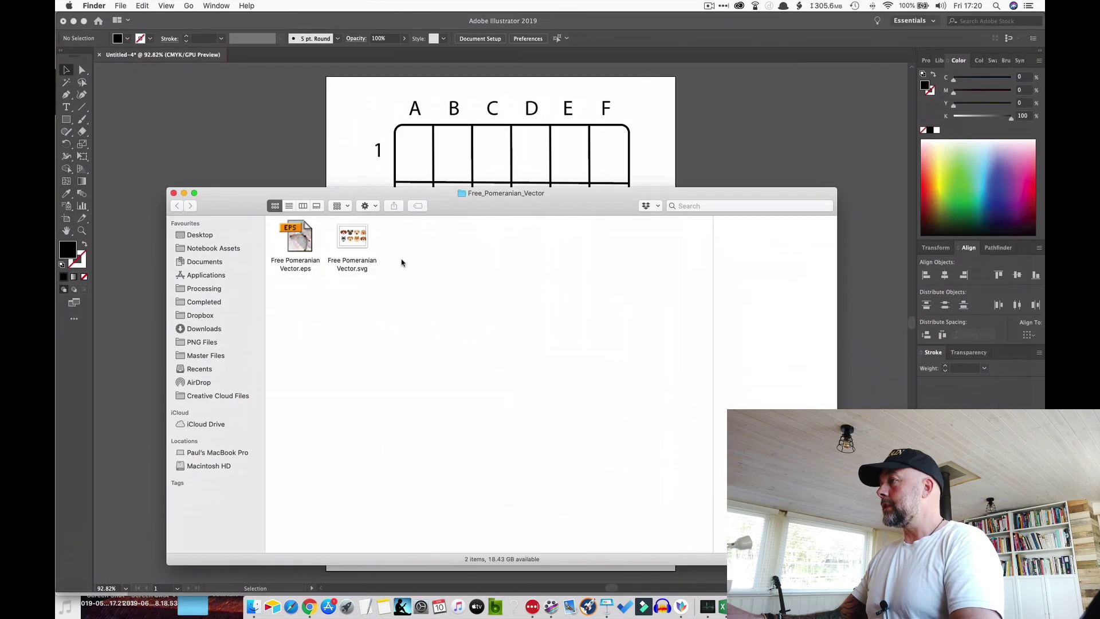
left_click(353, 242)
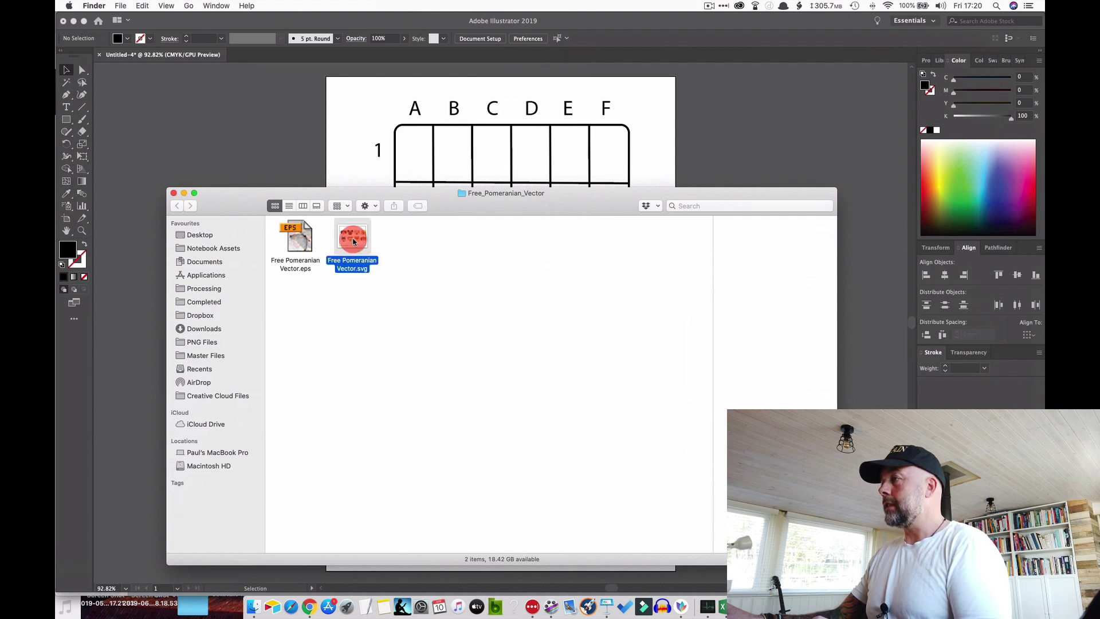
left_click_drag(350, 238, 742, 606)
key("super+Tab")
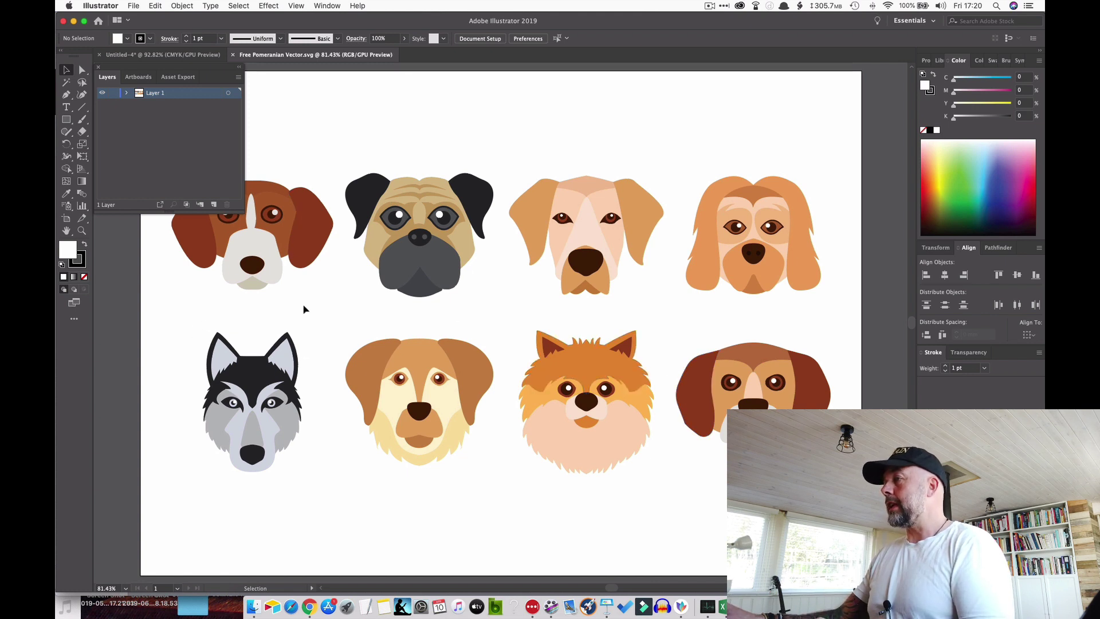
Step: Copy the grey husky head from the dog face artwork and paste it into the grid document
left_click_drag(195, 326, 317, 488)
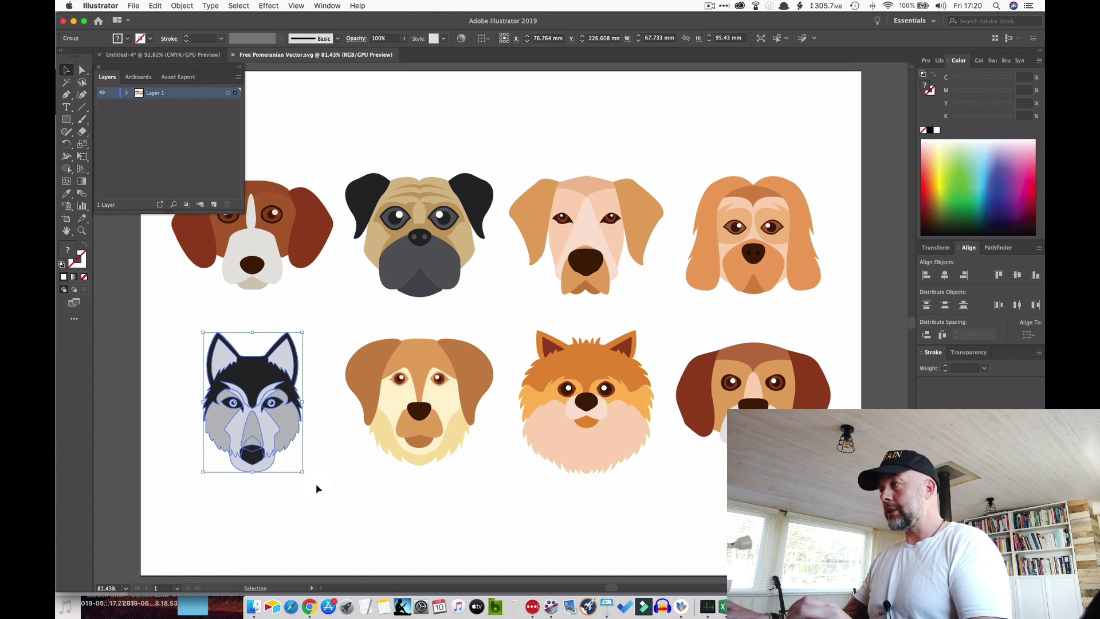
key("super+c")
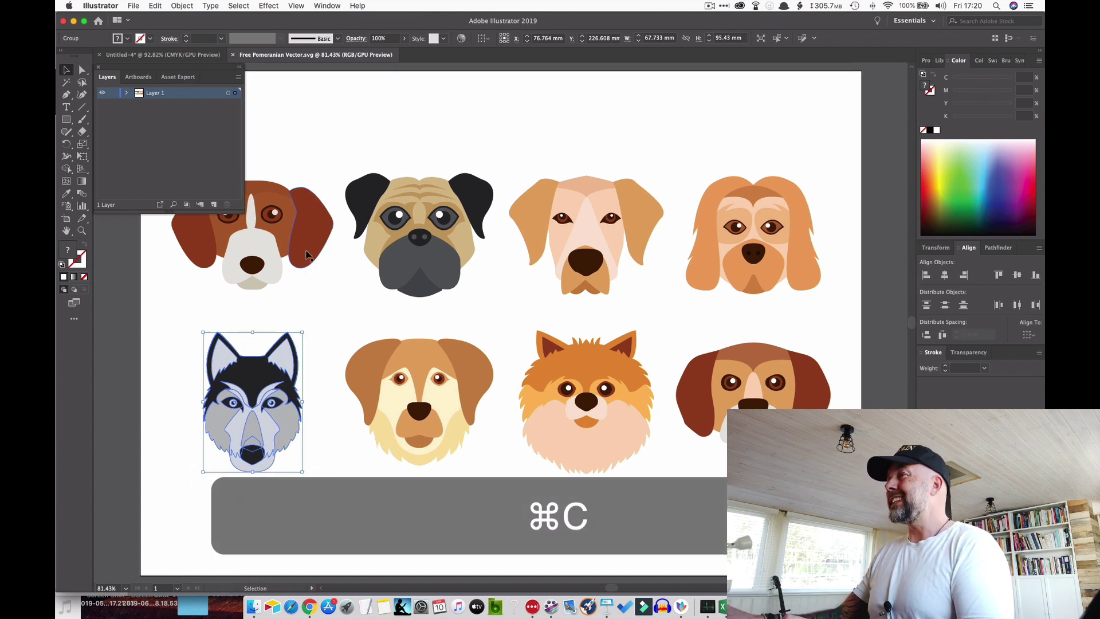
left_click(172, 55)
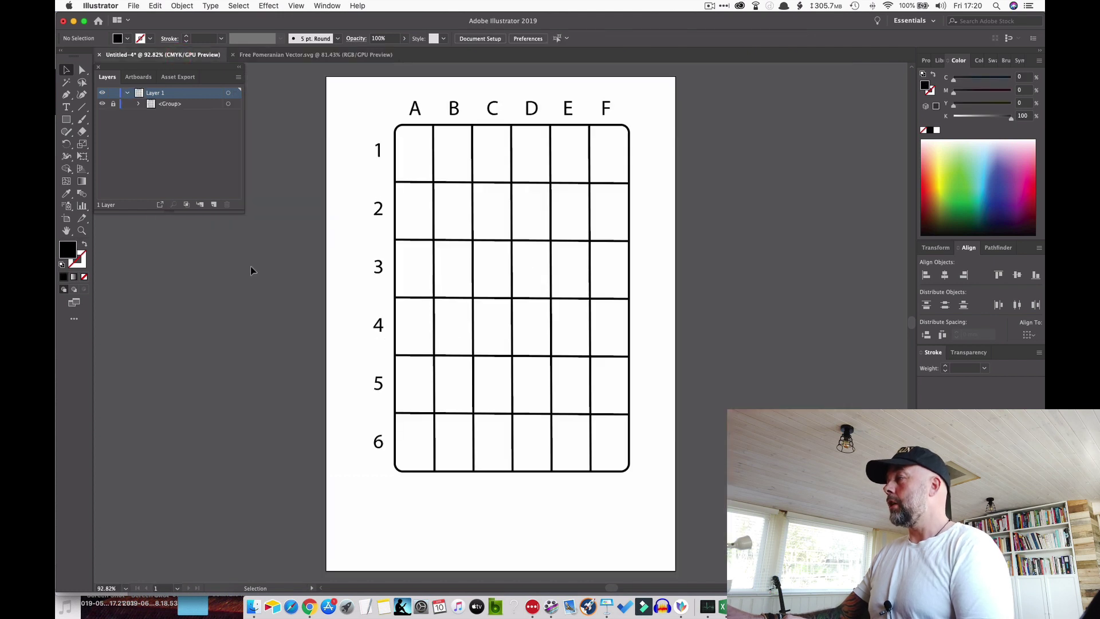
key("super+v")
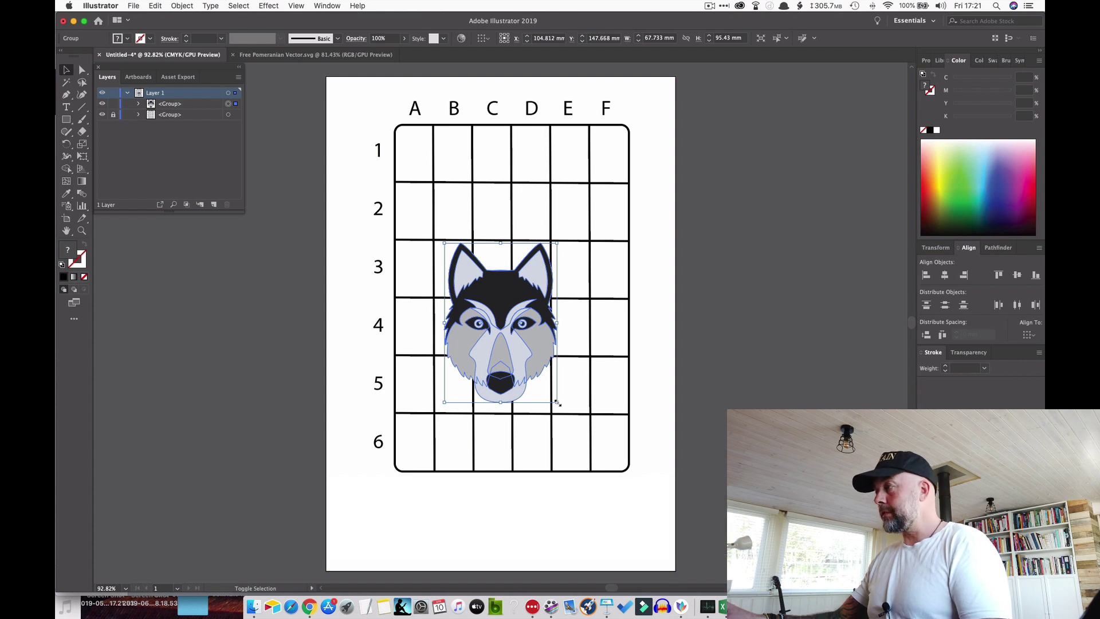
Step: Enlarge the husky head proportionally to about 113 × 159 mm and centre it horizontally over the grid
left_click_drag(557, 403, 610, 459)
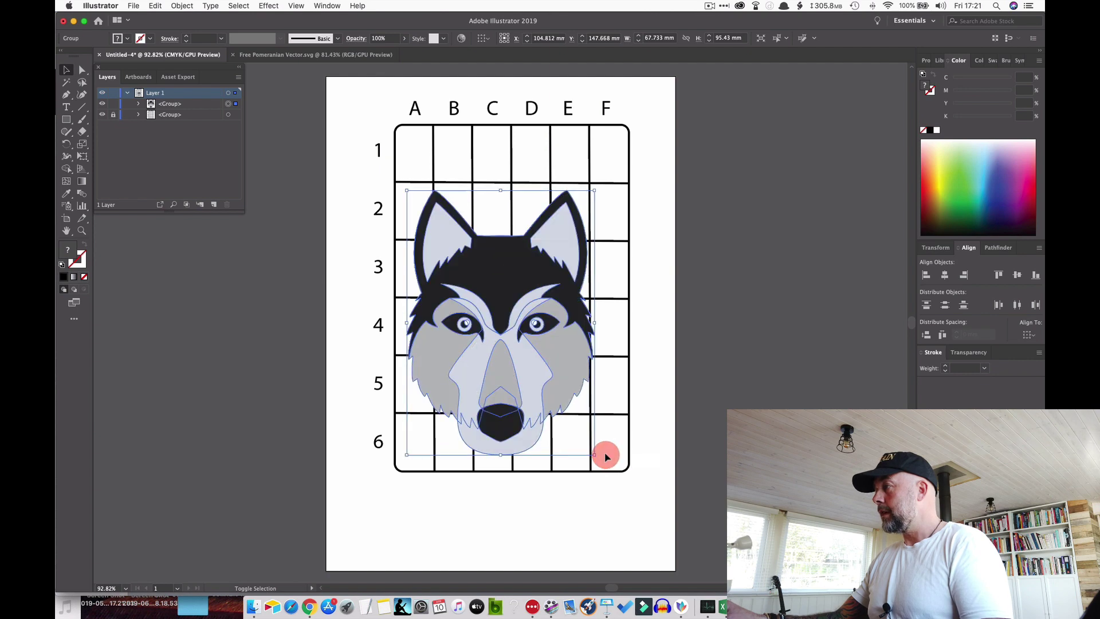
left_click_drag(503, 337, 511, 312)
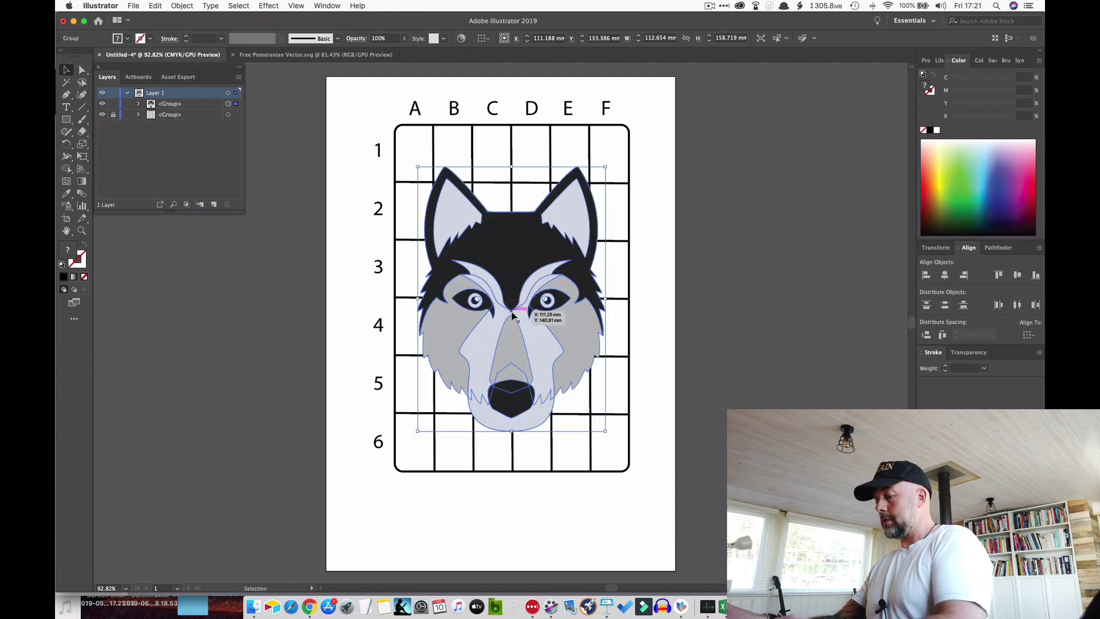
key("Right")
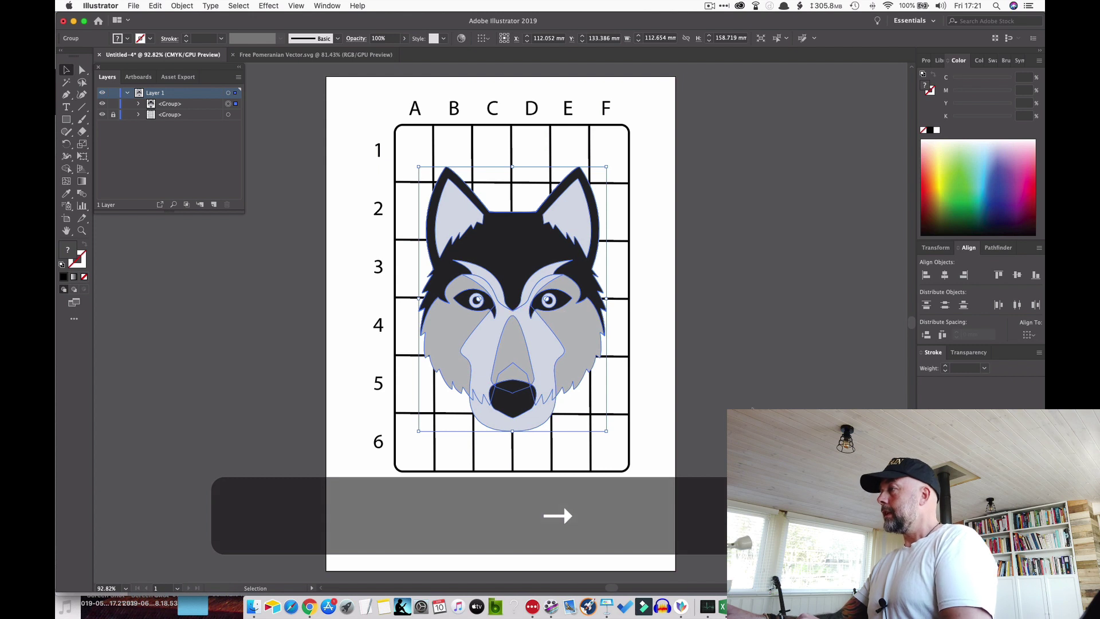
left_click(759, 407)
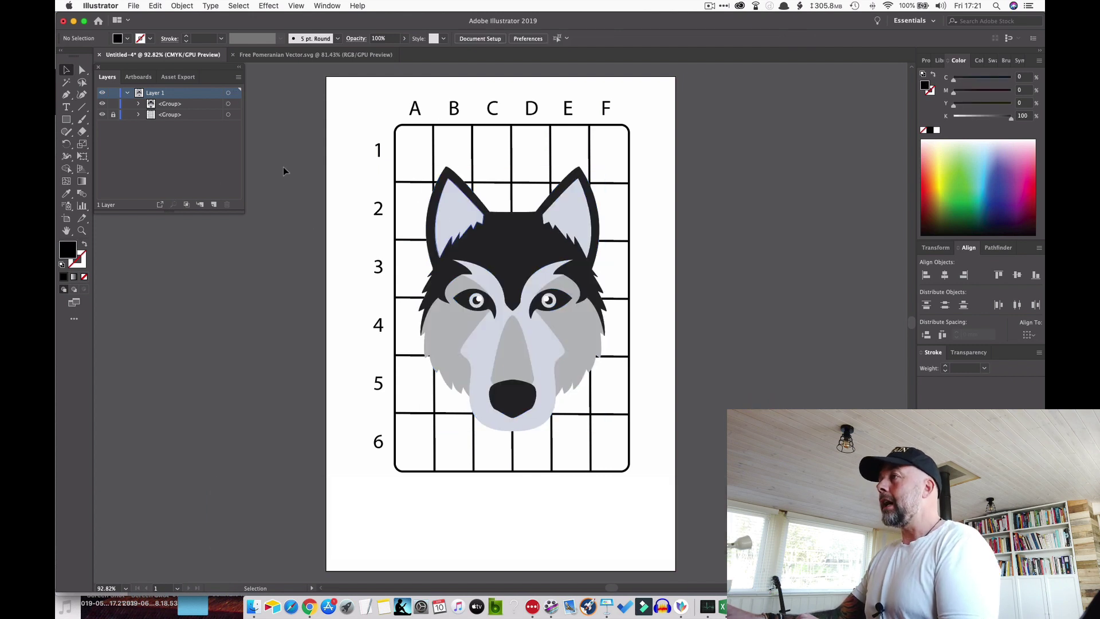
Step: Hide the locked grid group and give the whole husky head a black 3 pt stroke
left_click(102, 116)
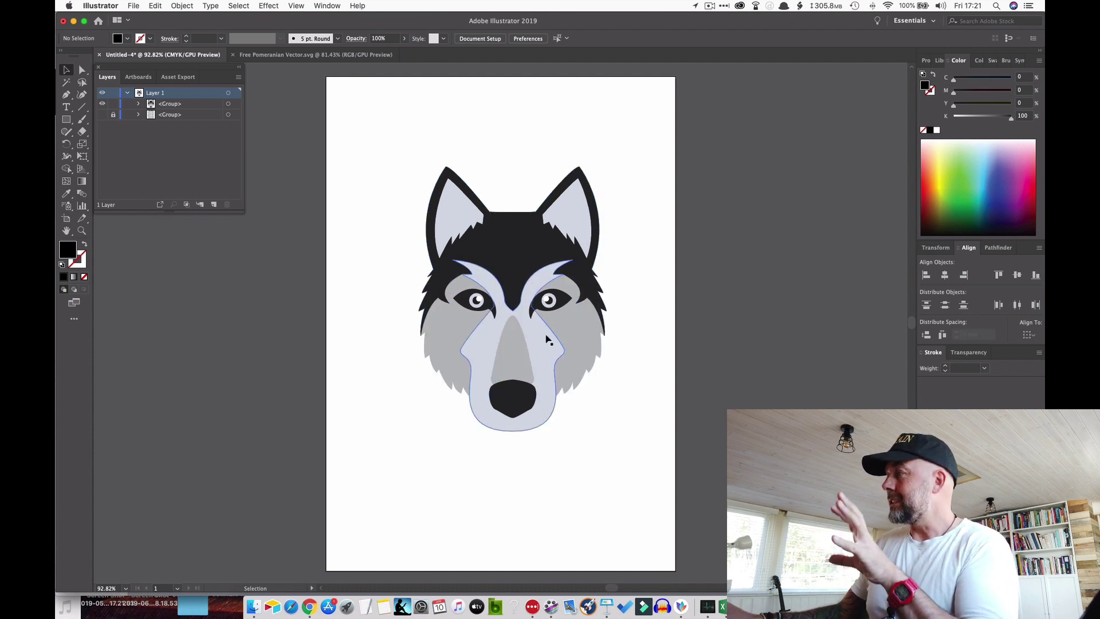
left_click_drag(408, 148, 638, 447)
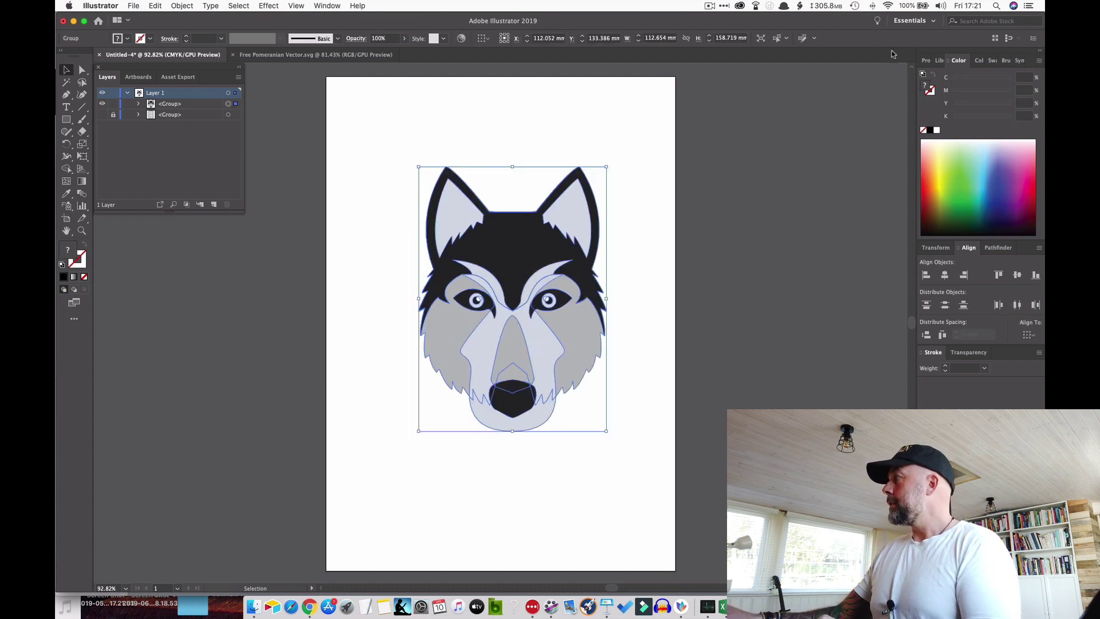
left_click(932, 94)
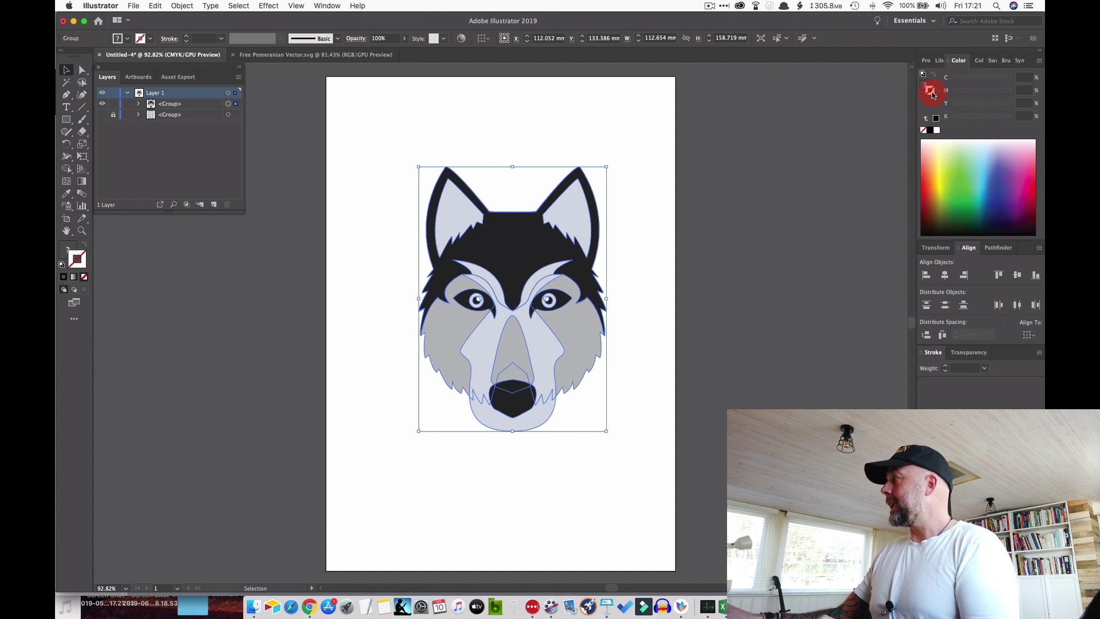
left_click(931, 131)
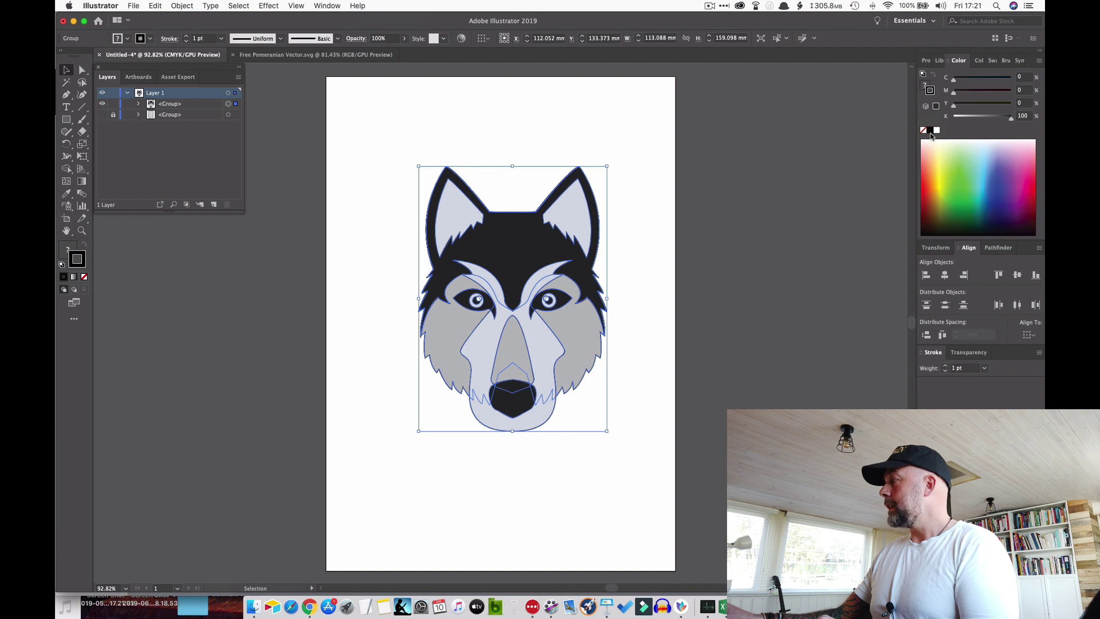
left_click(956, 368)
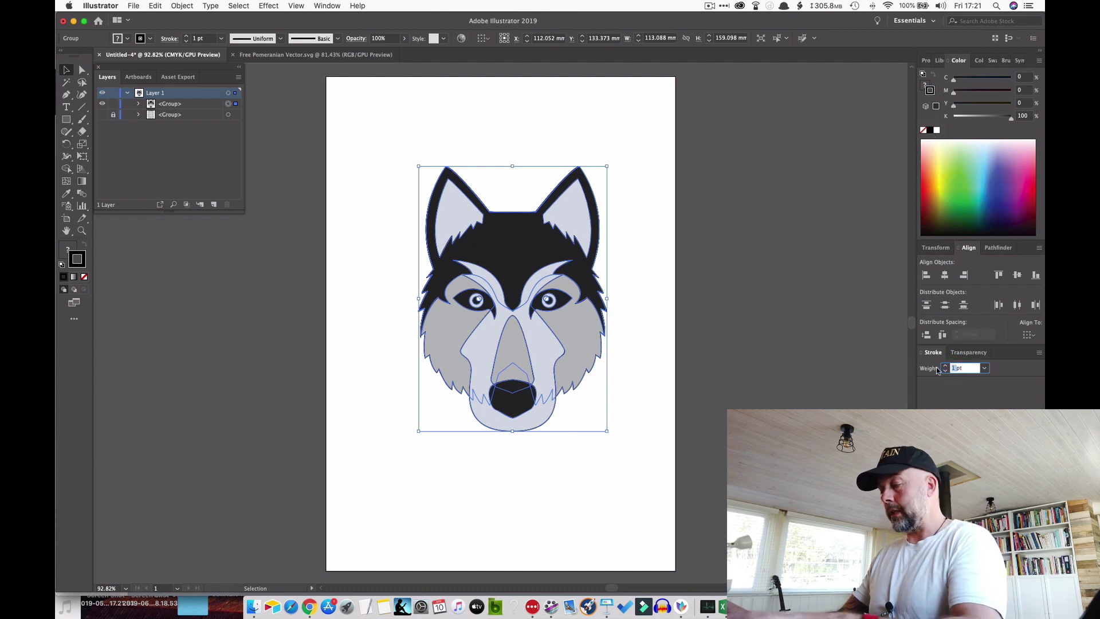
type("3")
key("Return")
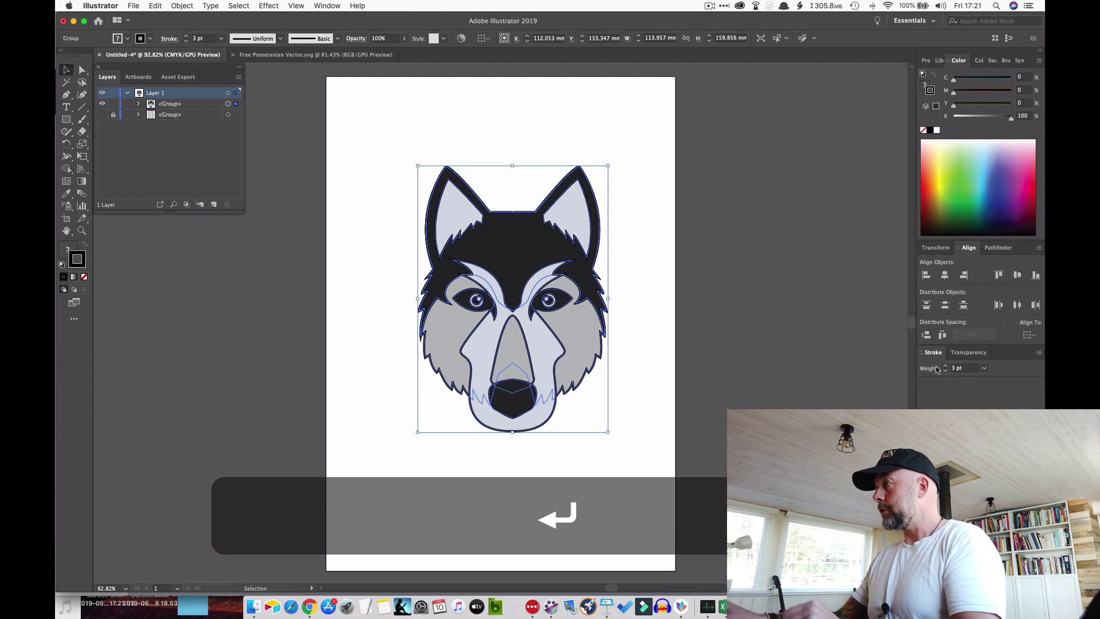
left_click(739, 367)
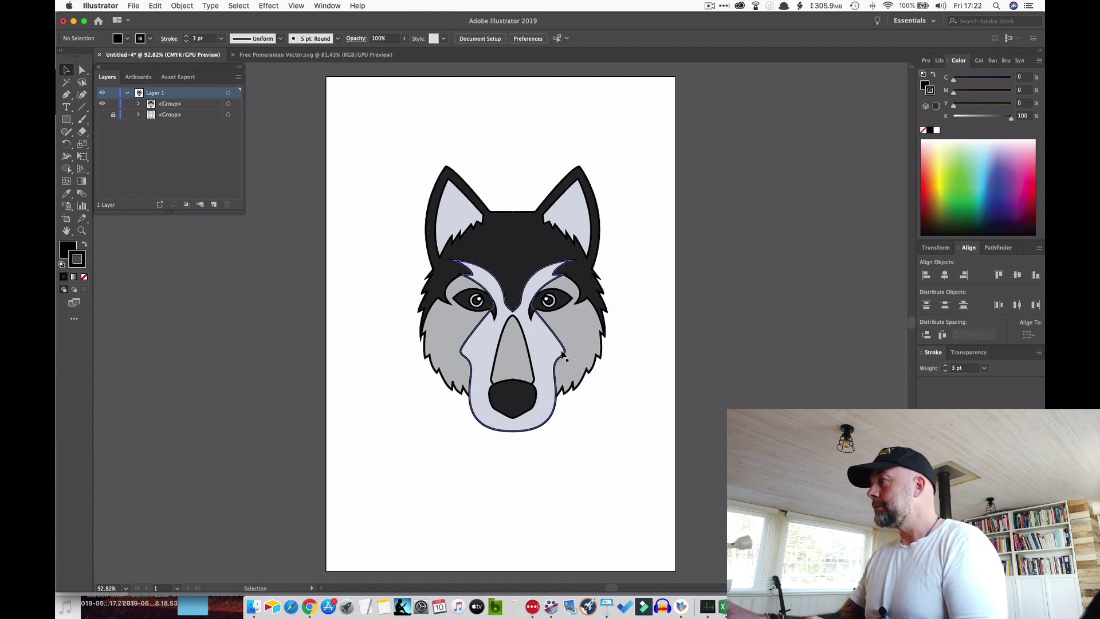
Step: Start Recolor Artwork on the whole husky head and replace its mid-grey colour with white (ffffff)
left_click_drag(399, 152, 641, 458)
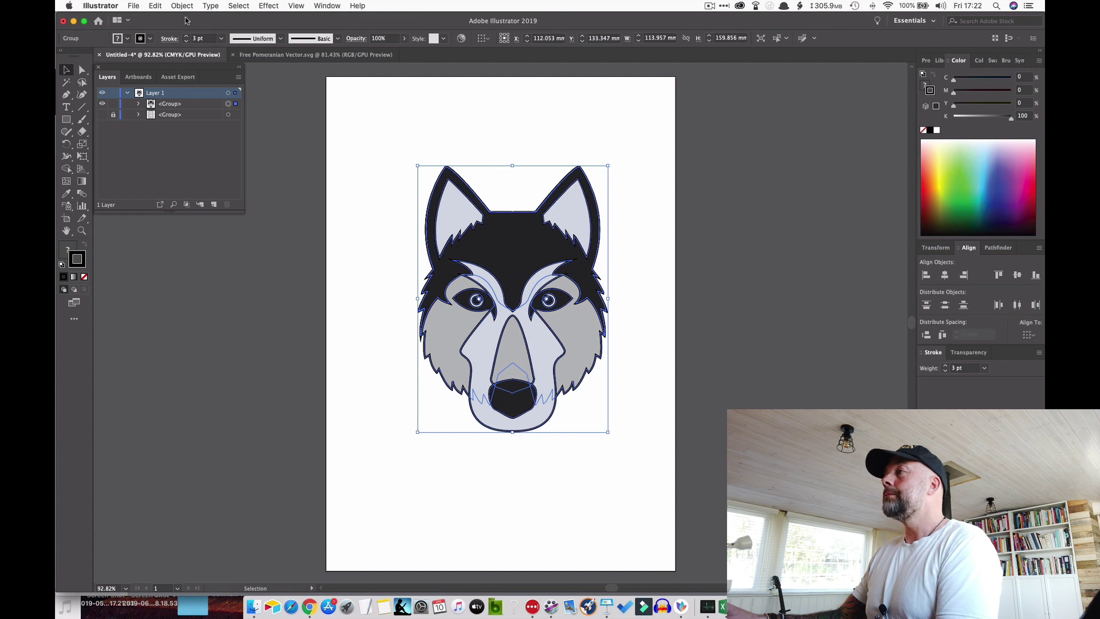
left_click(154, 6)
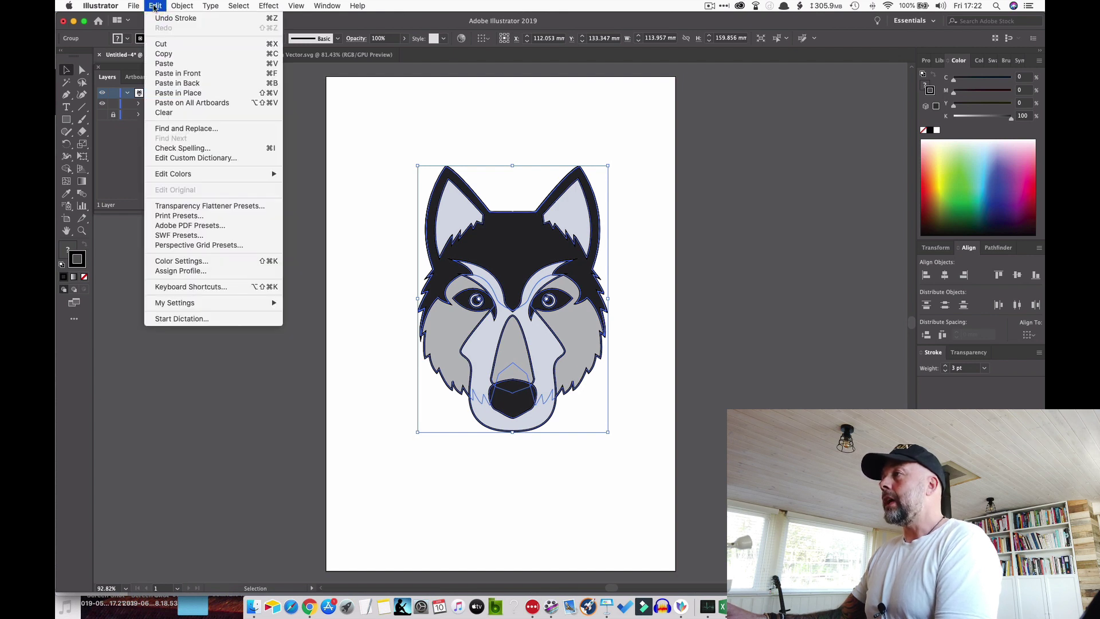
mouse_move(194, 178)
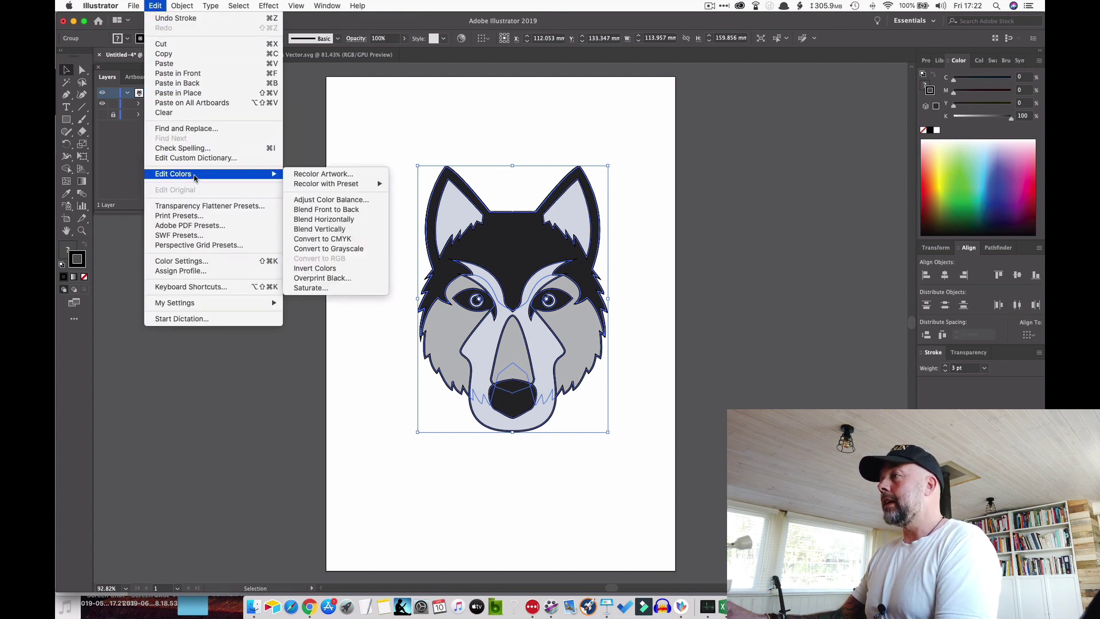
left_click(308, 174)
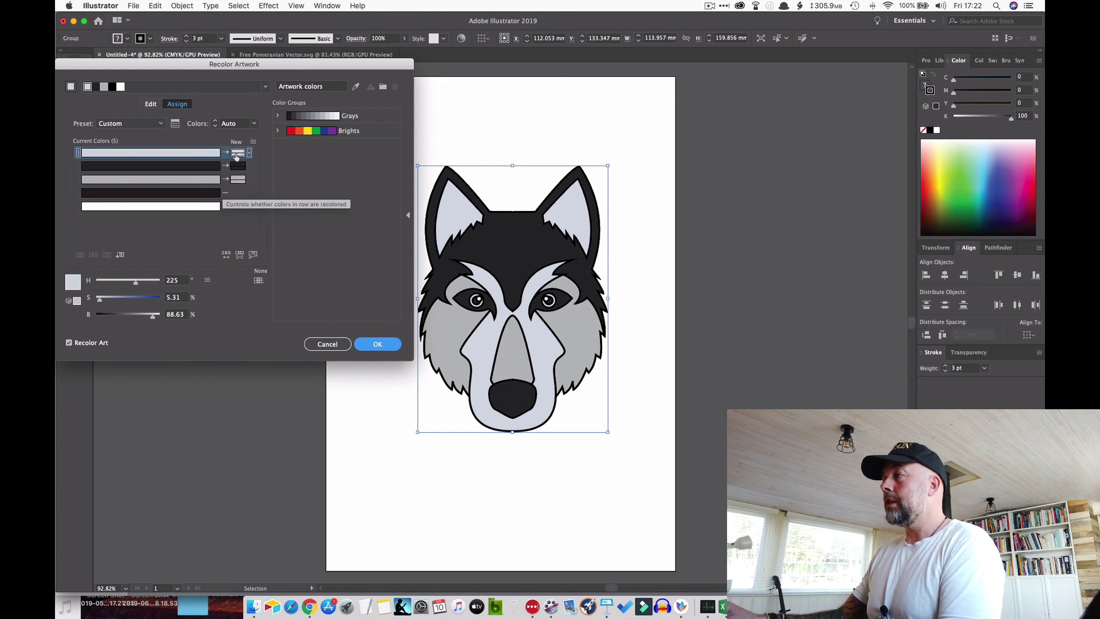
double_click(235, 180)
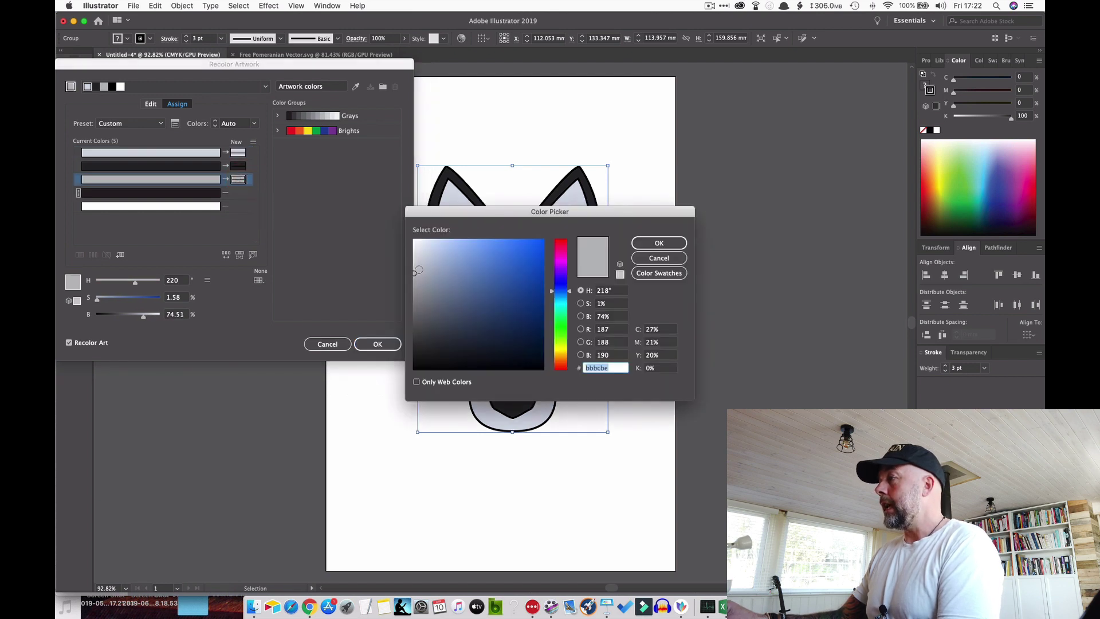
left_click(414, 241)
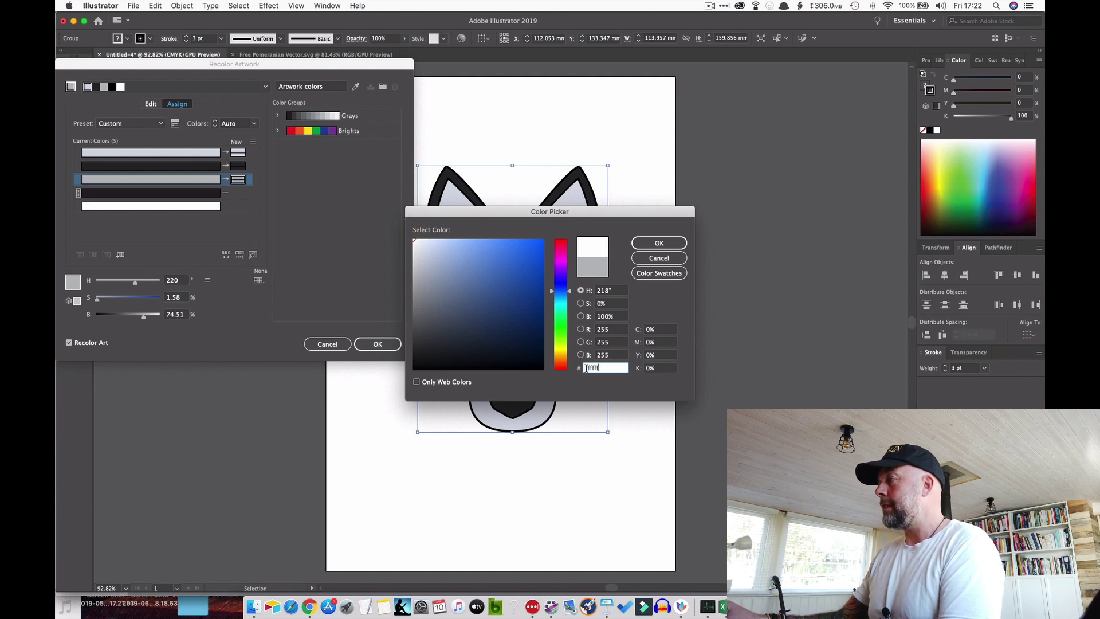
key("Return")
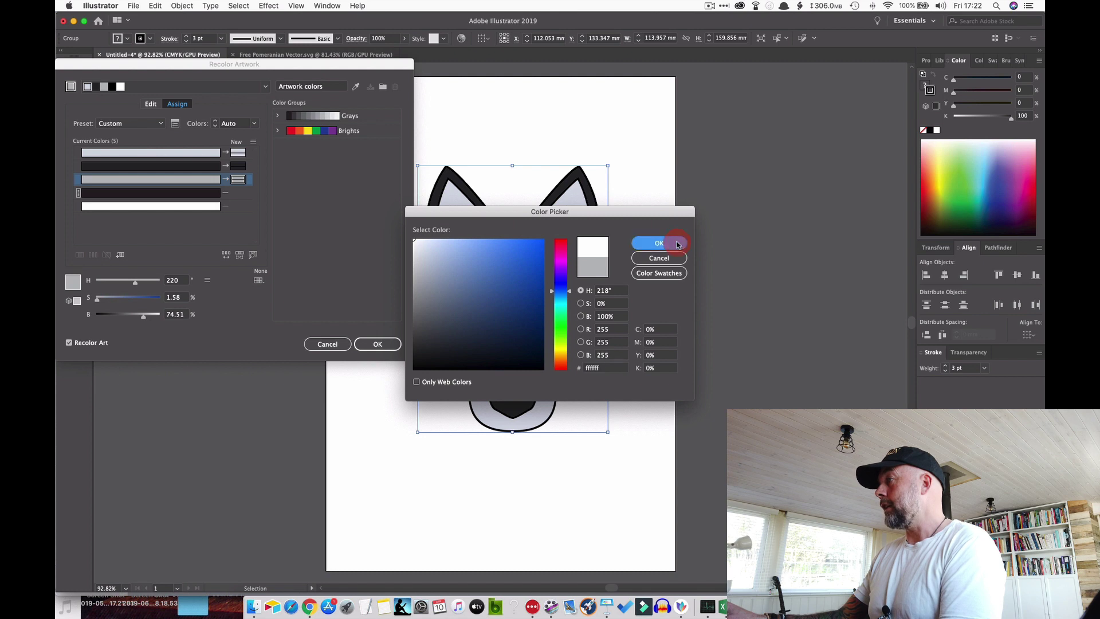
Step: Replace the husky head's near-black fill colour with white (ffffff) in the recolouring
double_click(238, 166)
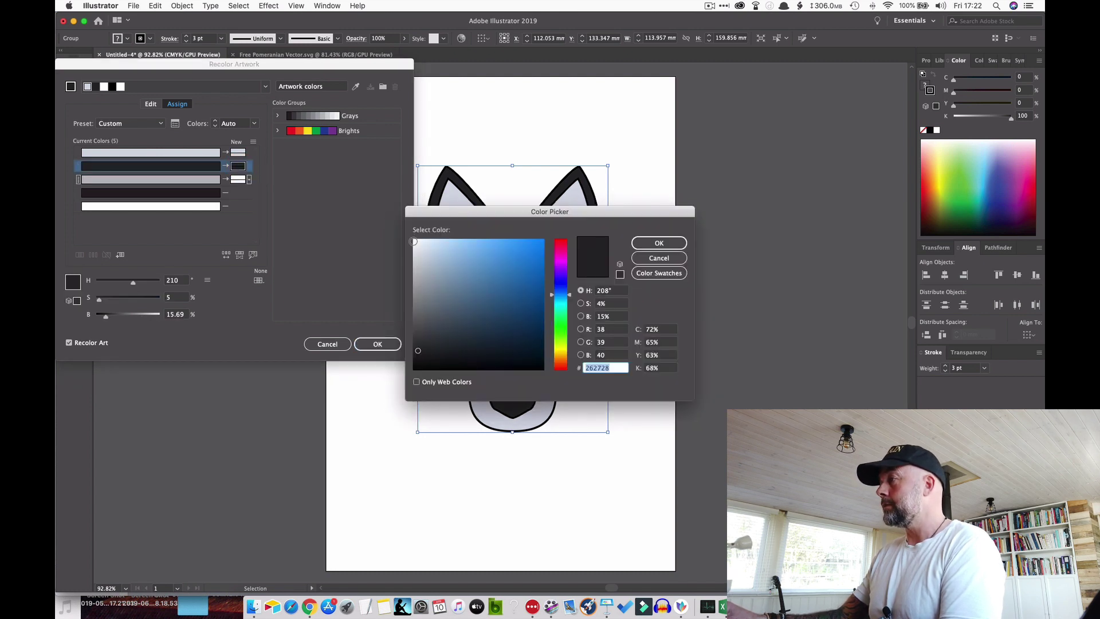
type("222323")
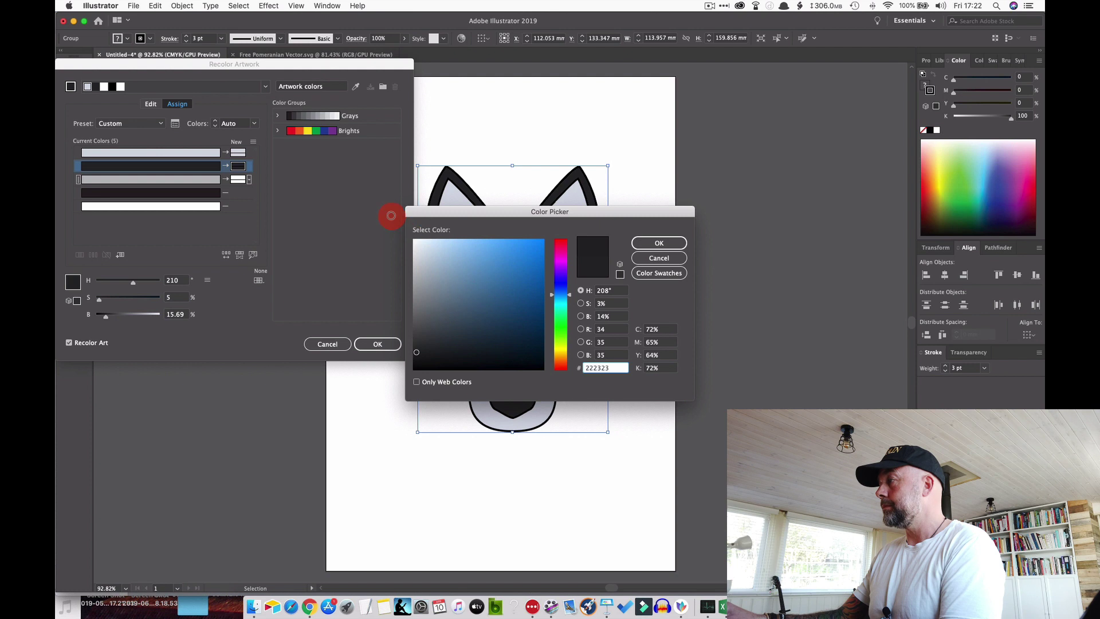
left_click(413, 239)
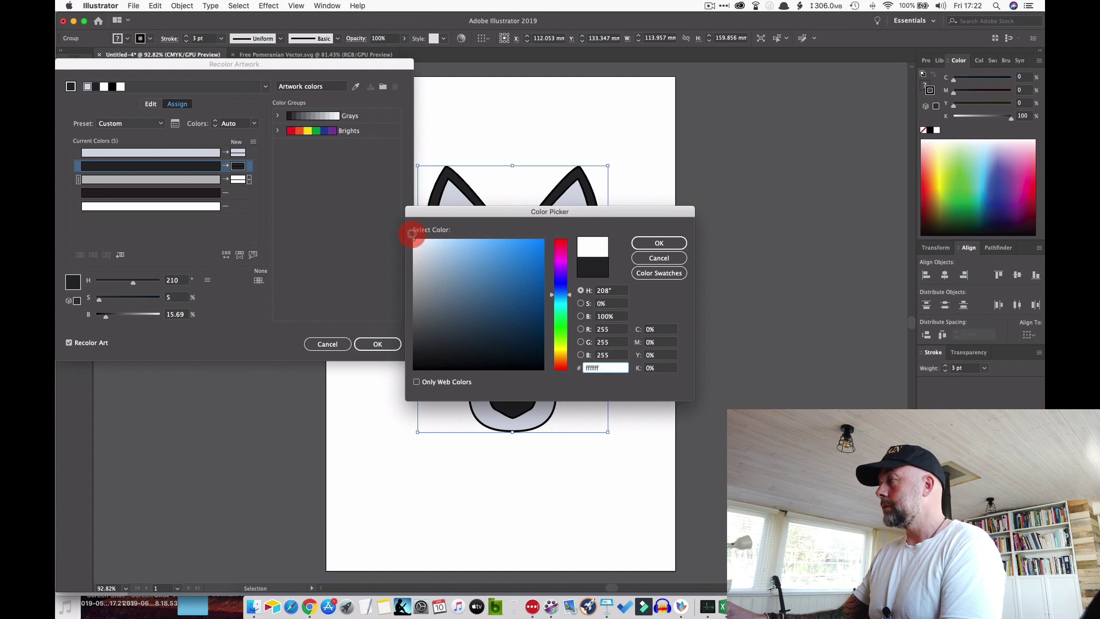
left_click(637, 240)
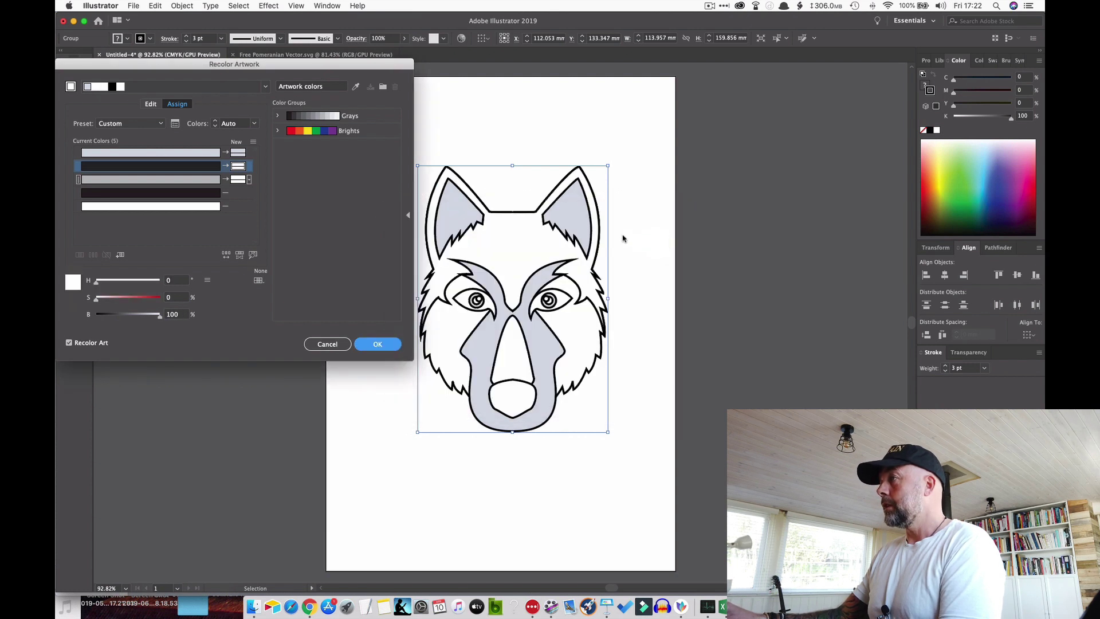
Step: Replace the pale blue-grey colour with white (ffffff), apply the recolouring to the husky head and deselect it
double_click(238, 153)
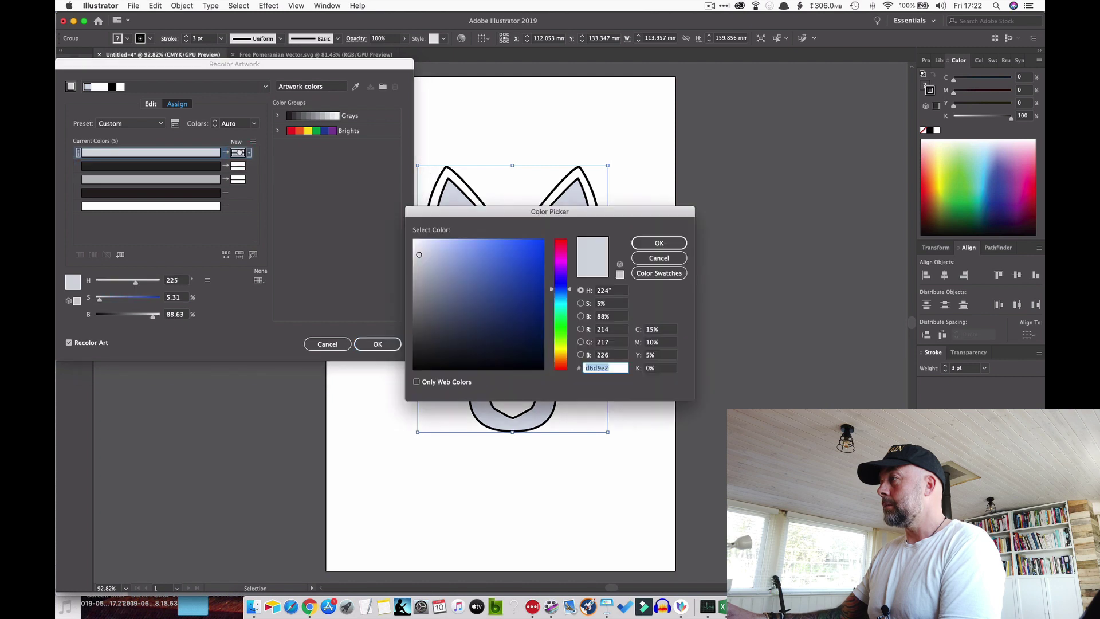
left_click(419, 254)
left_click_drag(419, 253, 412, 239)
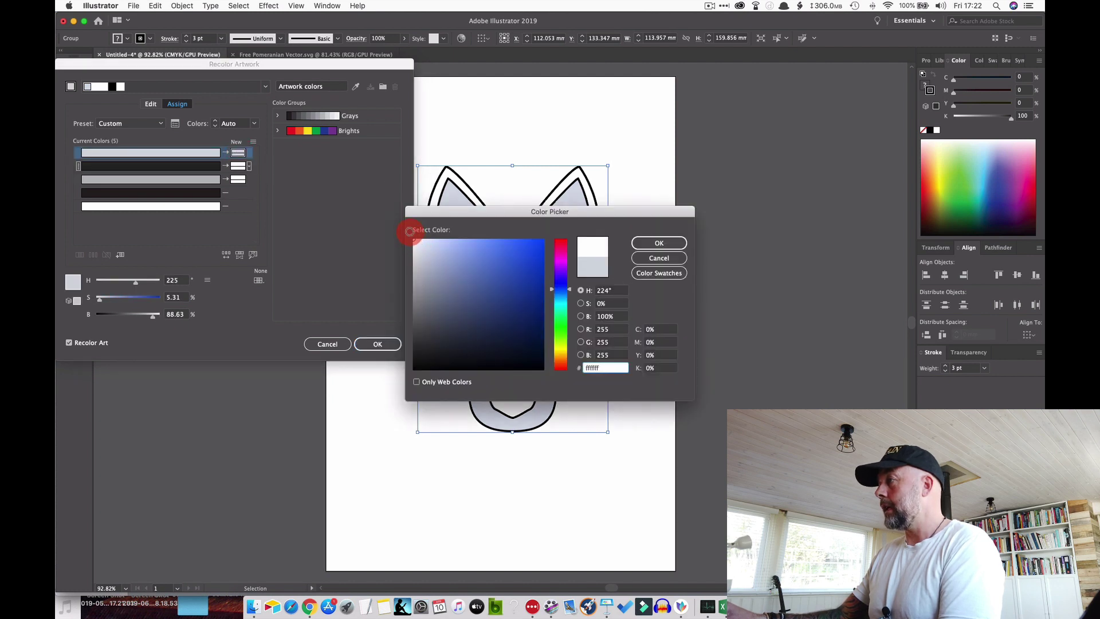
left_click(645, 245)
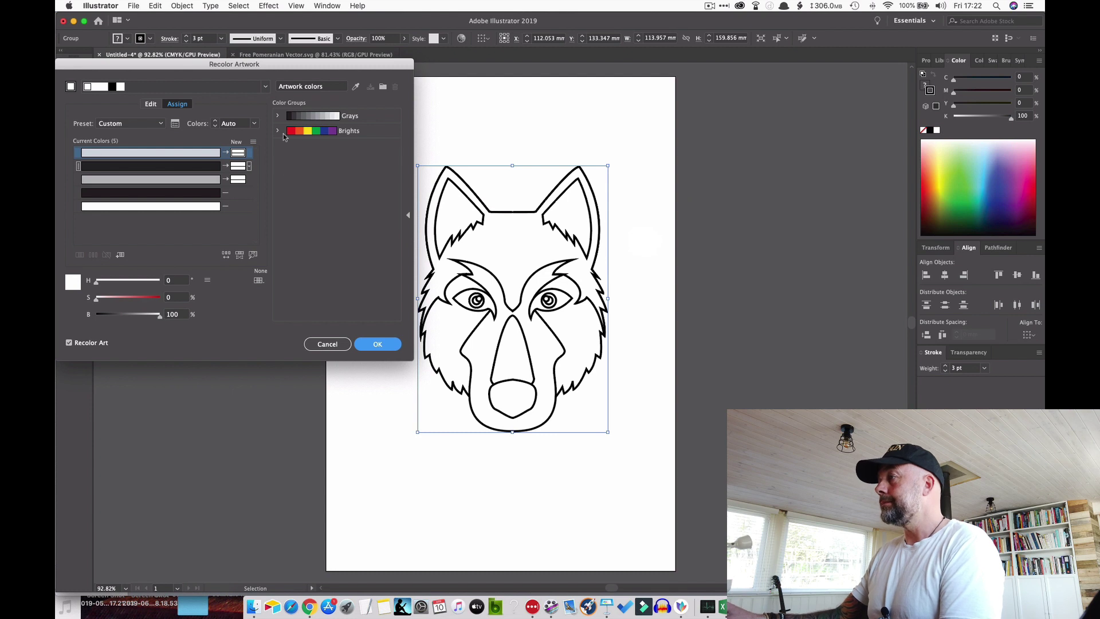
left_click(372, 350)
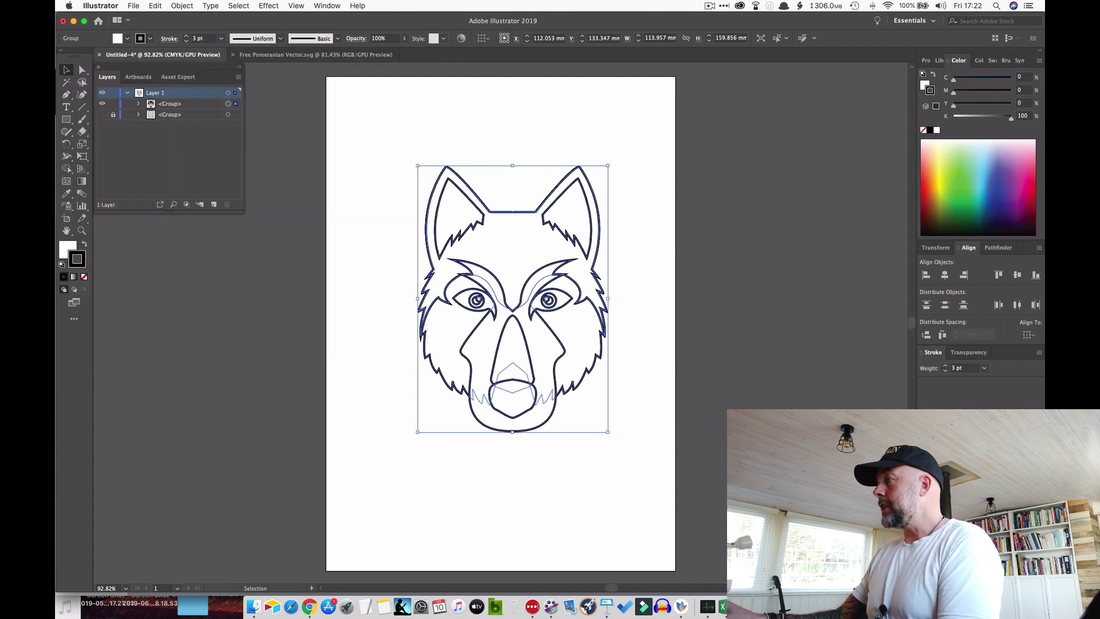
left_click(569, 422)
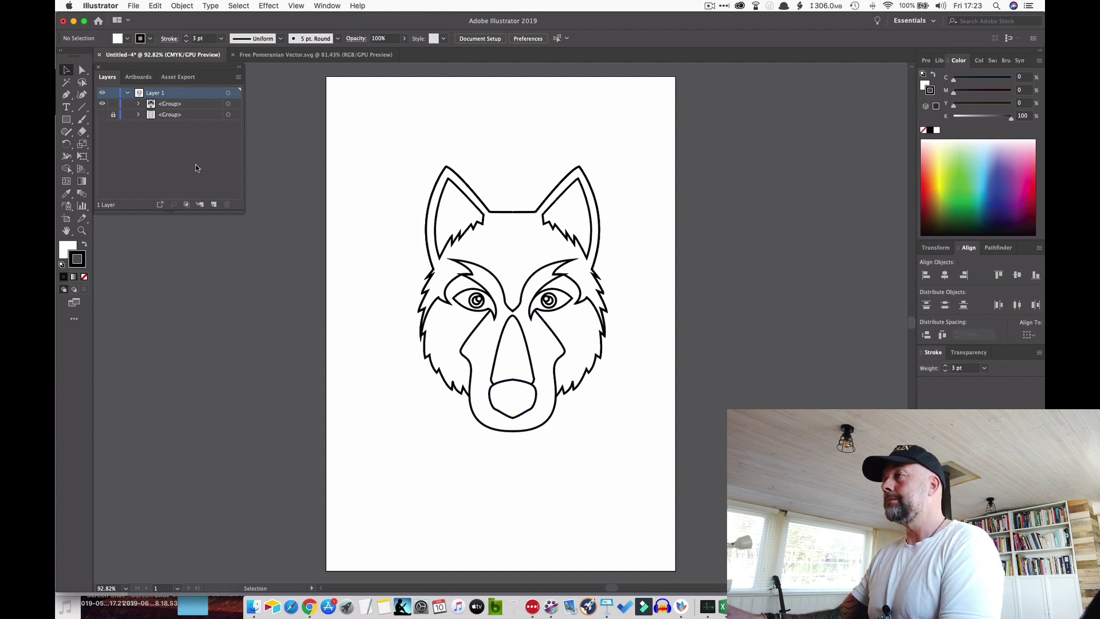
Step: Make the hidden, locked grid group with its letters and numbers visible
left_click(102, 115)
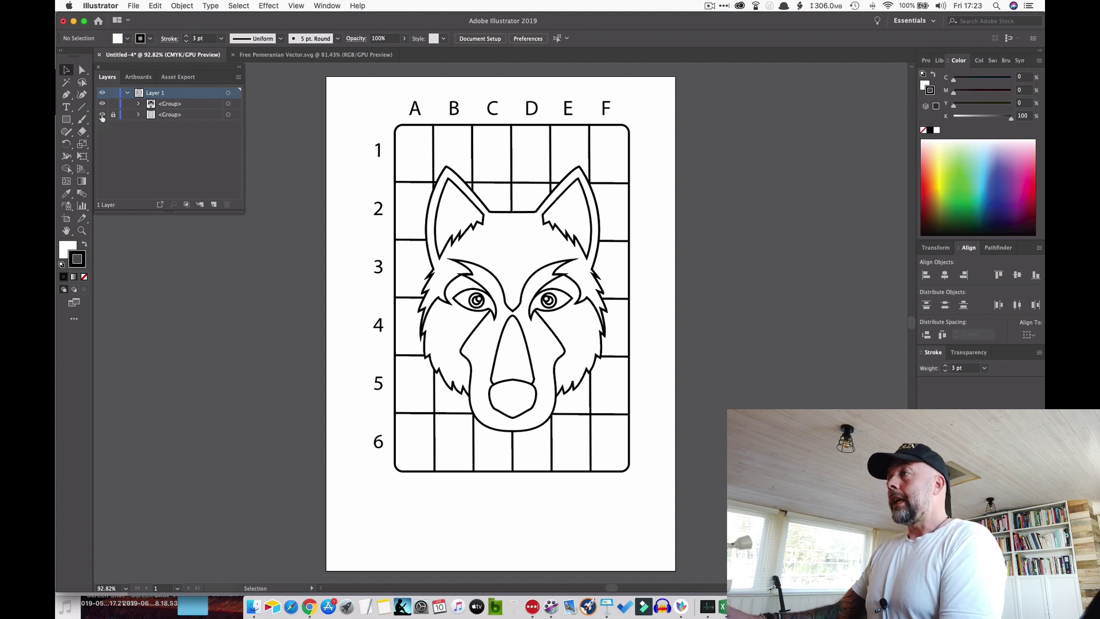
left_click(102, 115)
left_click(103, 115)
left_click(103, 115)
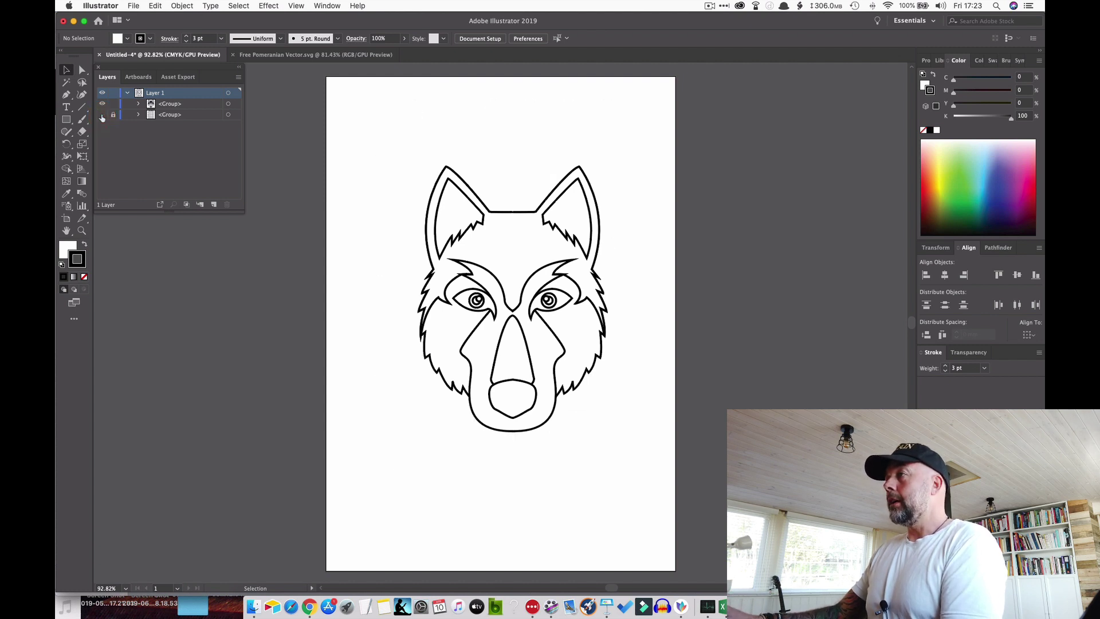
left_click(103, 115)
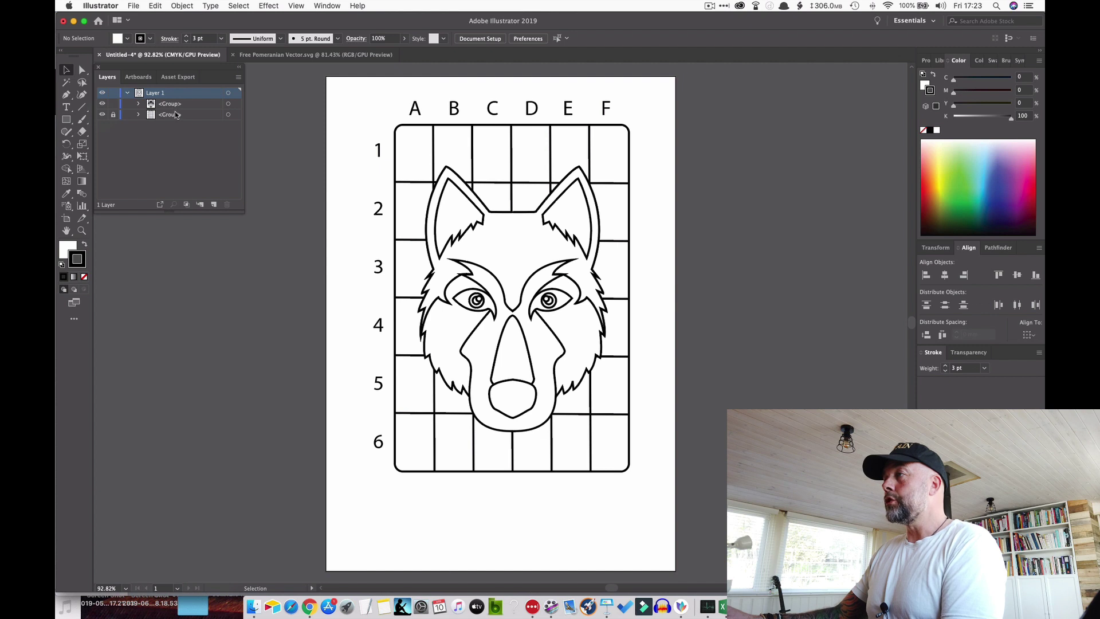
Step: Move the grid group above the husky head group in the stacking order and unlock it
left_click_drag(176, 117, 174, 104)
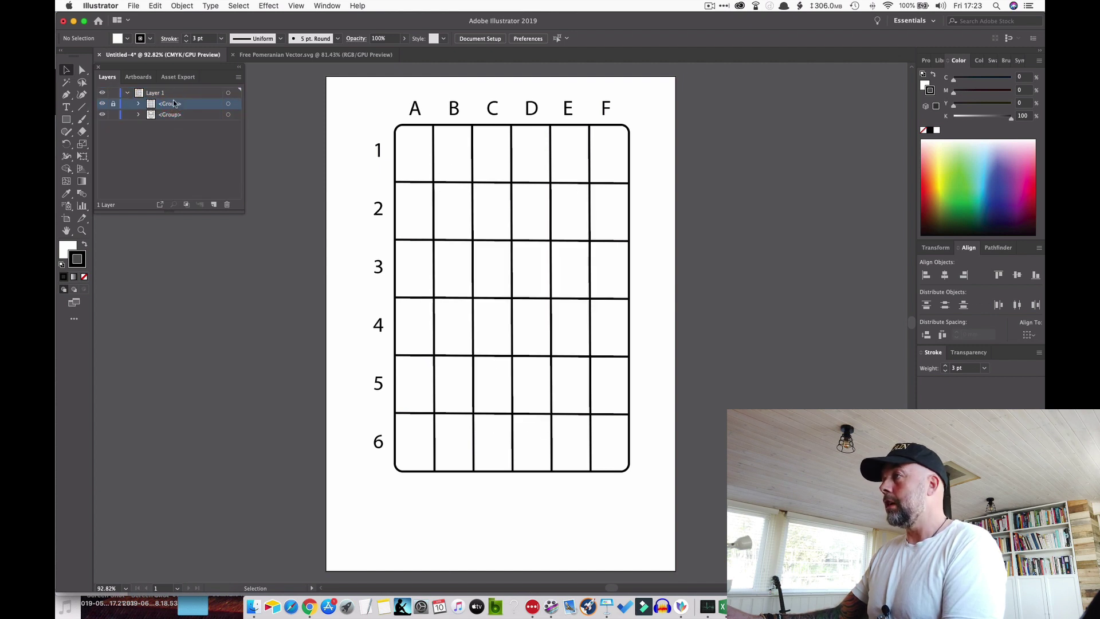
left_click(113, 105)
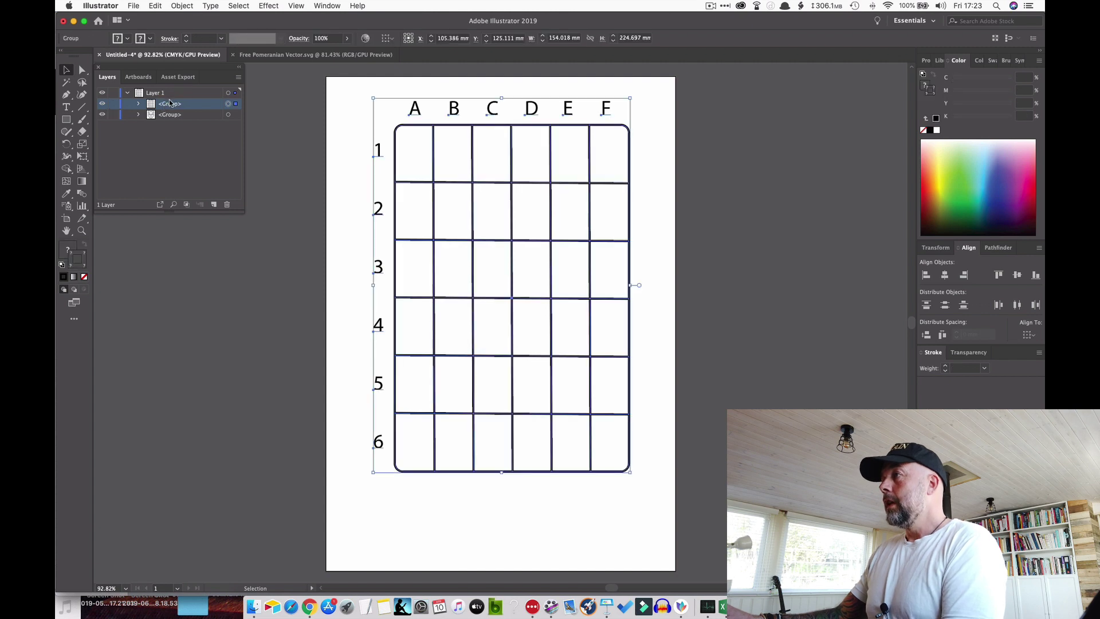
left_click(211, 249)
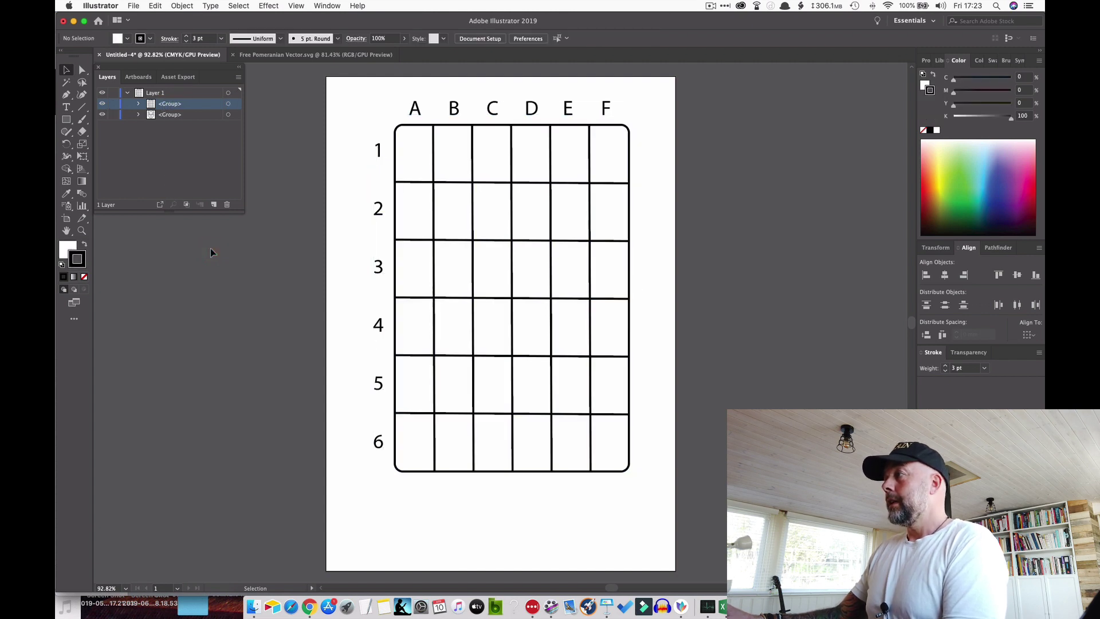
Step: Find the rounded rectangle frame inside the nested grid group and set its fill to None
left_click(417, 130)
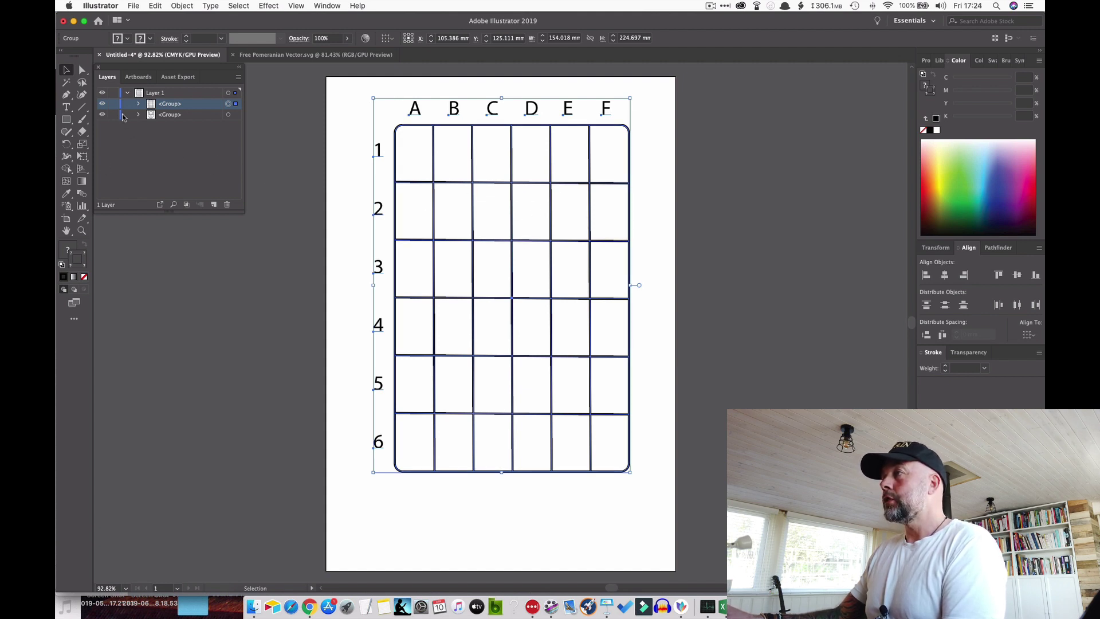
left_click(138, 106)
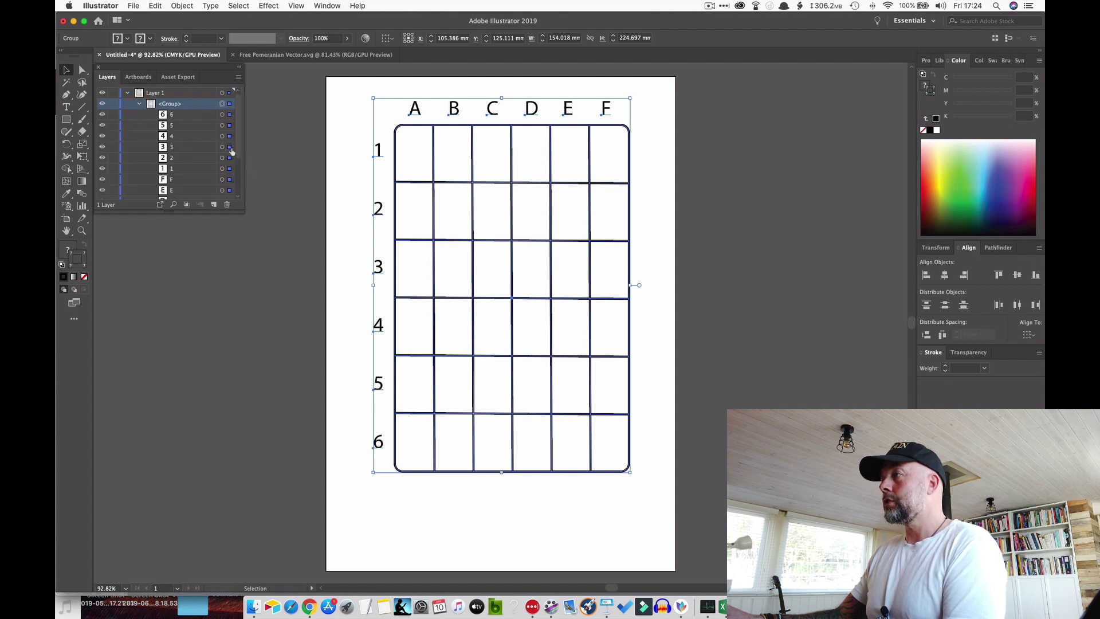
left_click_drag(238, 147, 242, 196)
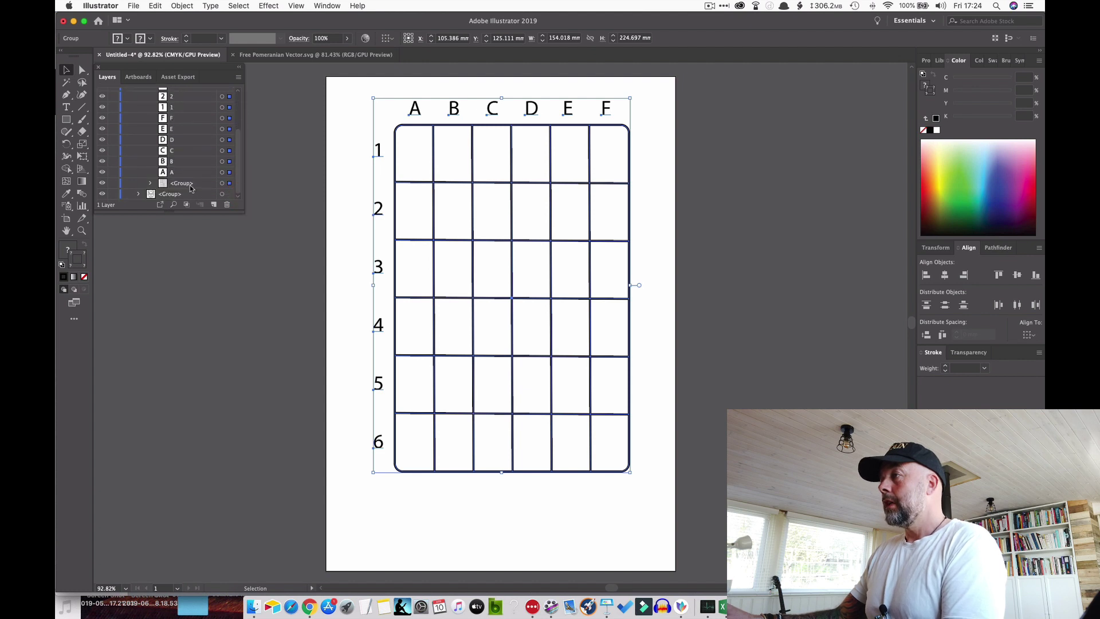
left_click(151, 183)
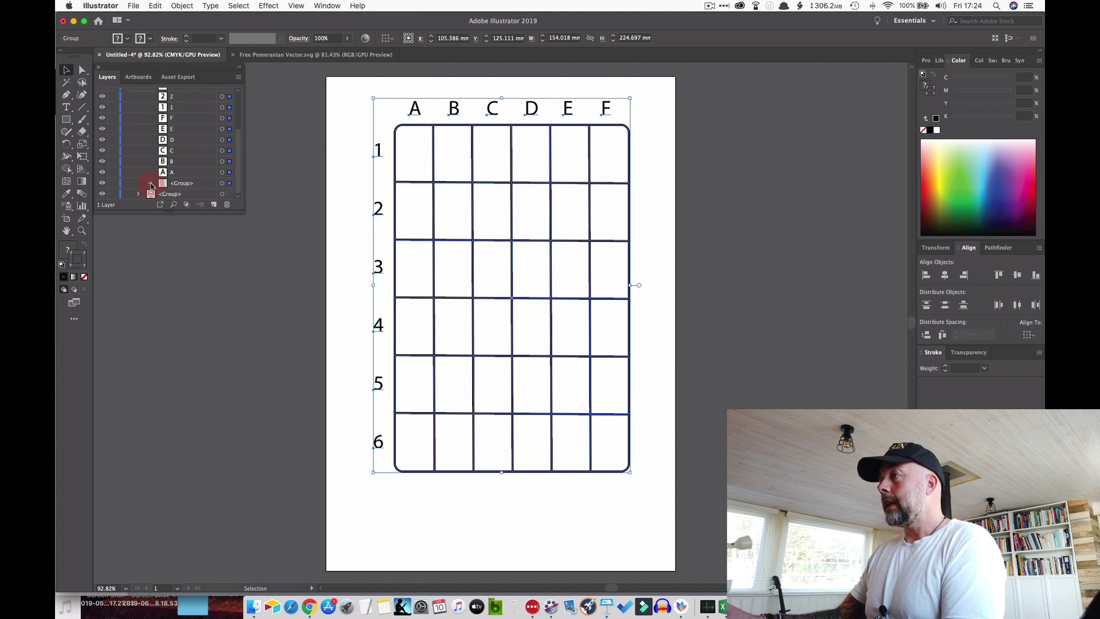
left_click_drag(240, 163, 241, 198)
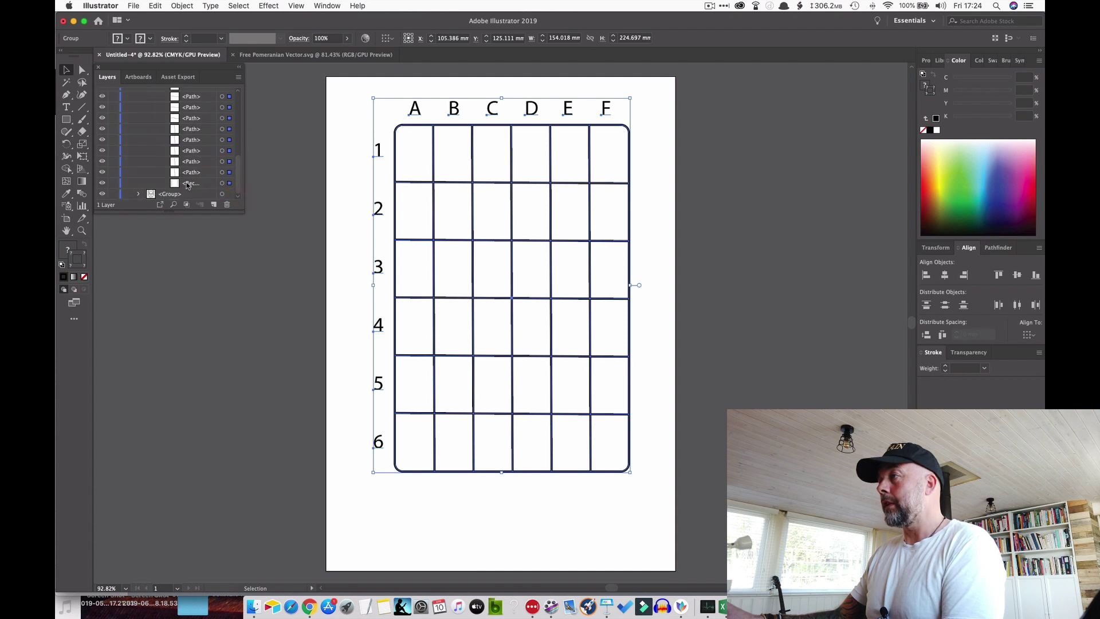
left_click(222, 183)
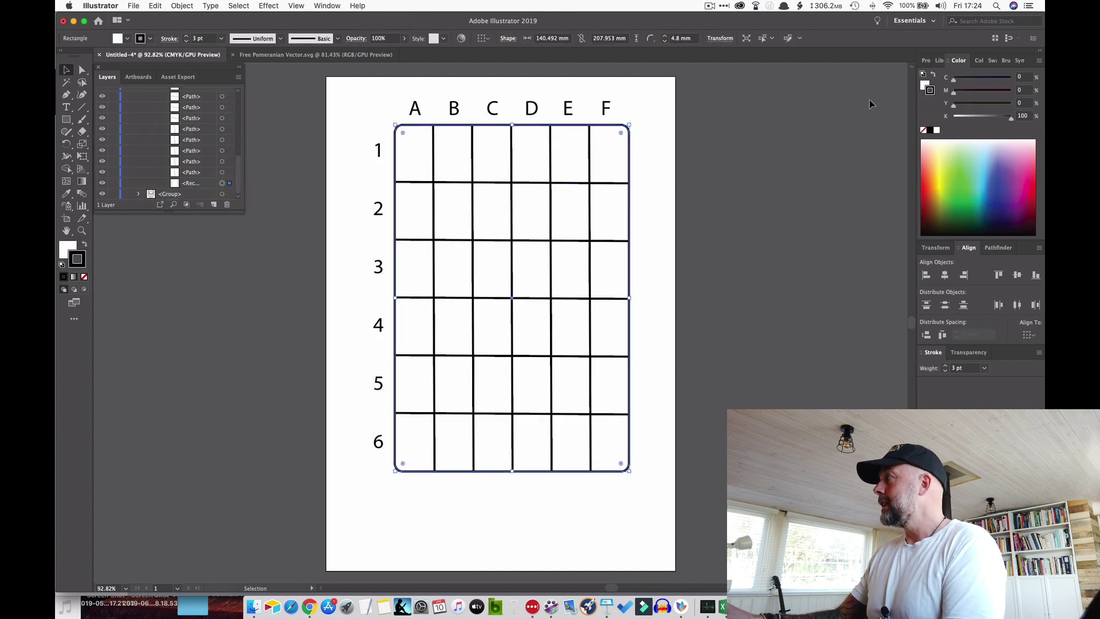
left_click(925, 85)
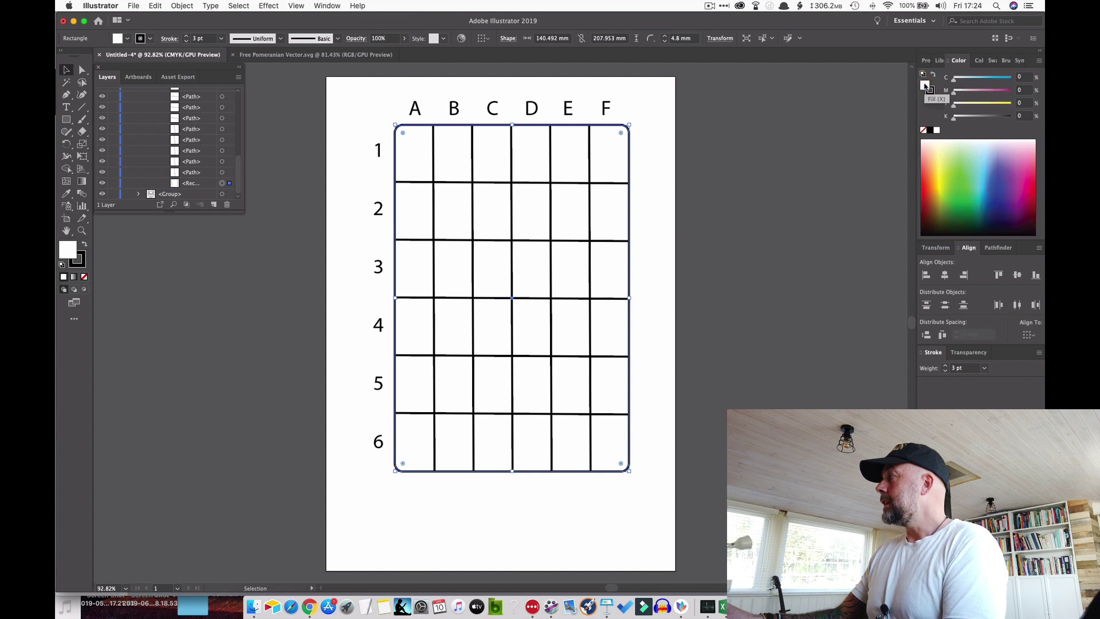
left_click(923, 131)
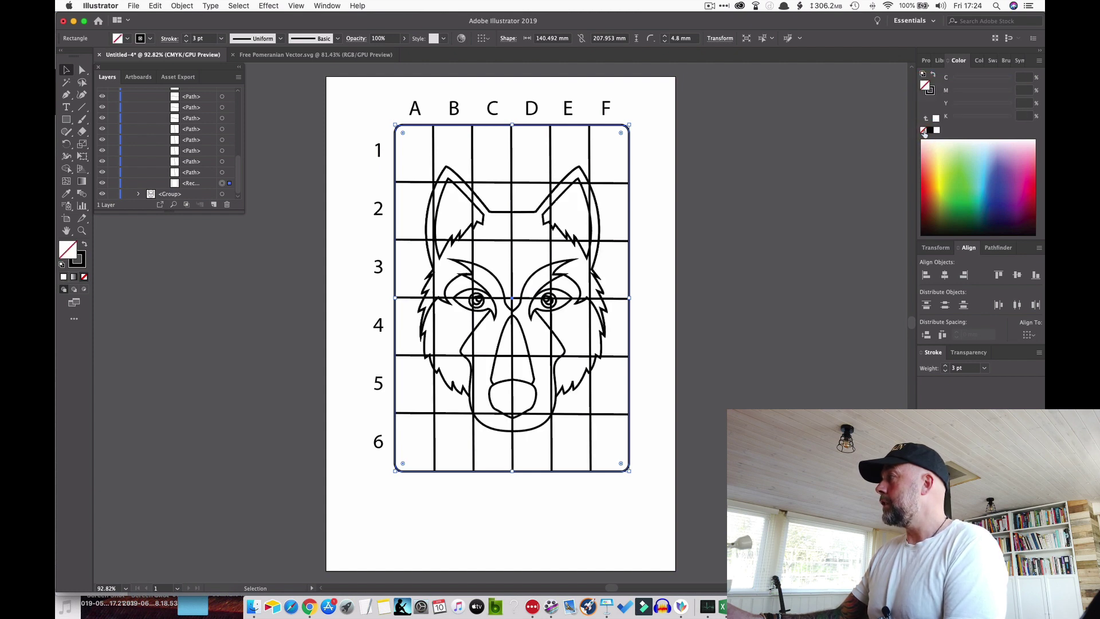
left_click(751, 230)
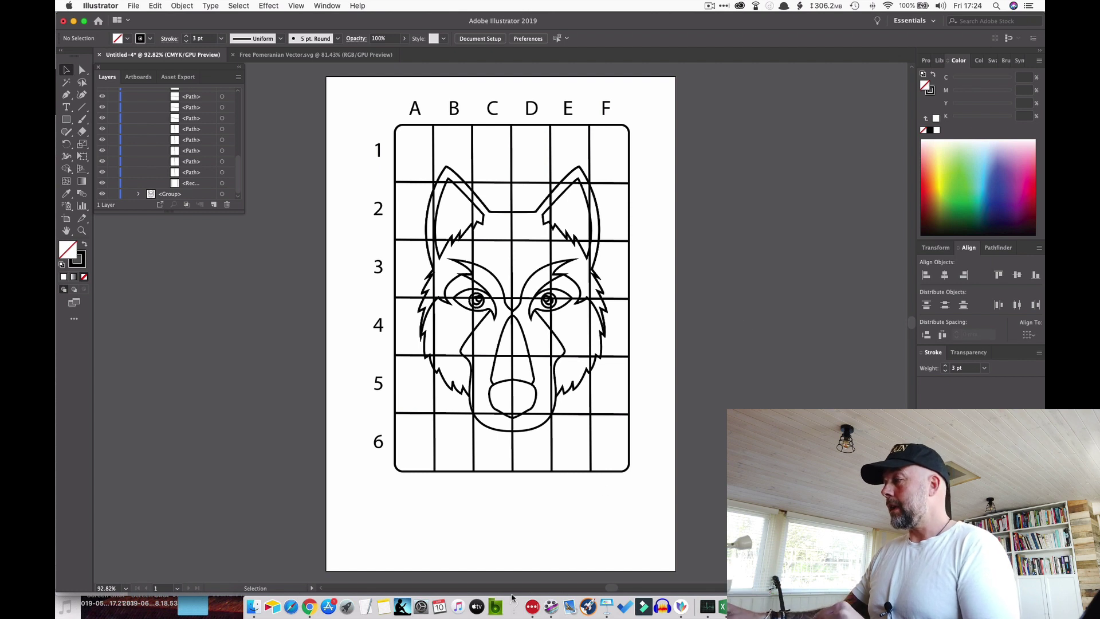
Step: Switch to Keynote and create a new presentation with the Basic White theme
left_click(607, 606)
left_click(128, 6)
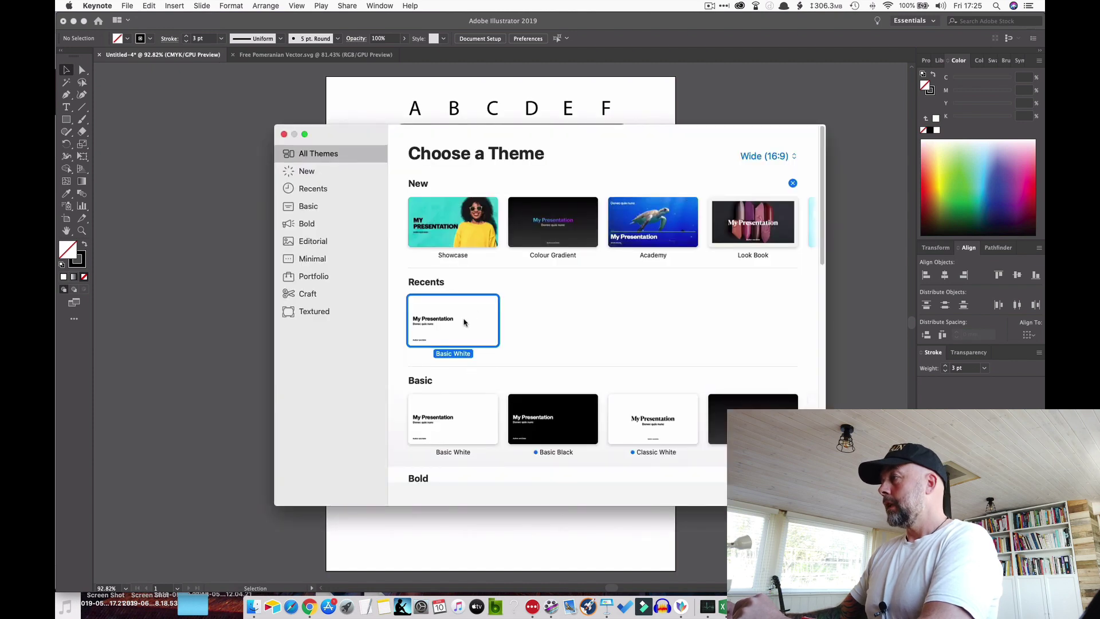
double_click(464, 323)
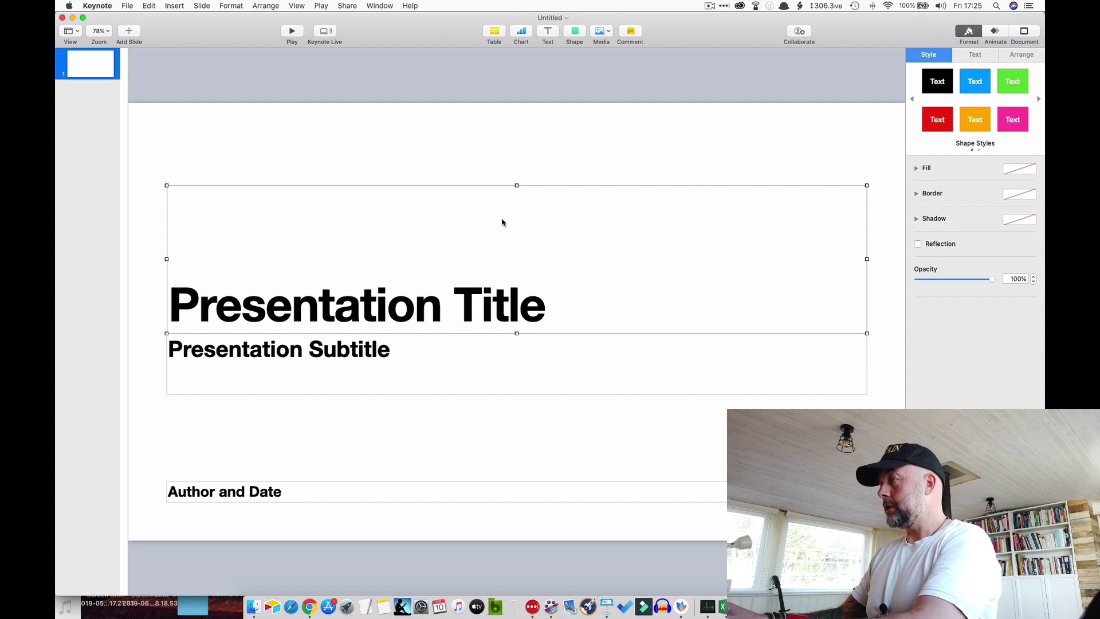
Step: Delete the title, subtitle and author placeholders to leave the first slide blank
key("BackSpace")
left_click(466, 361)
key("BackSpace")
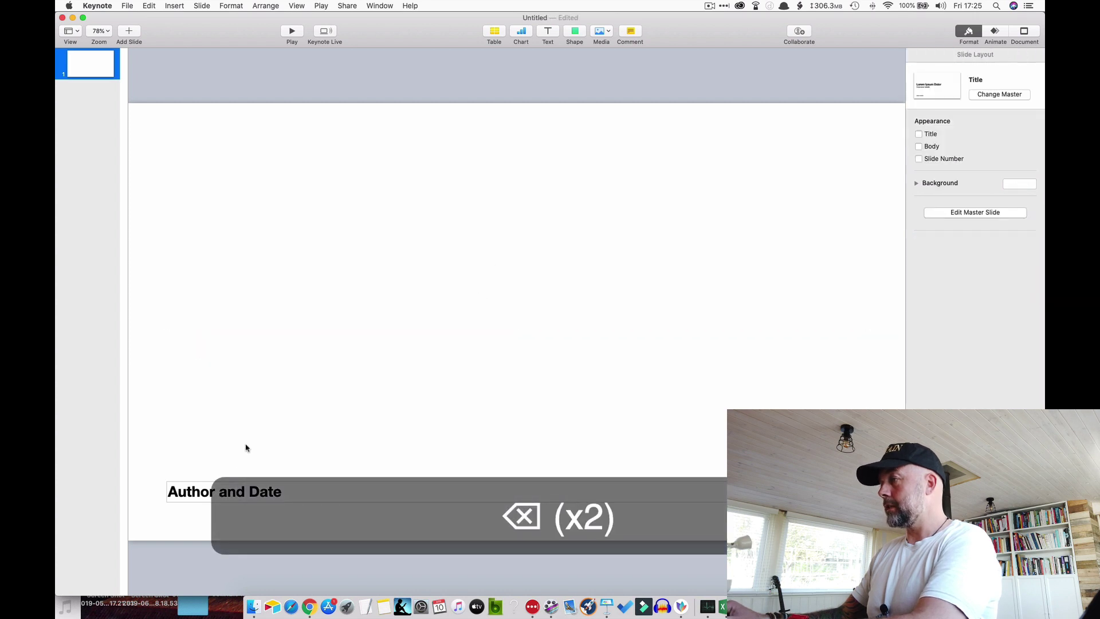
left_click(199, 498)
key("BackSpace")
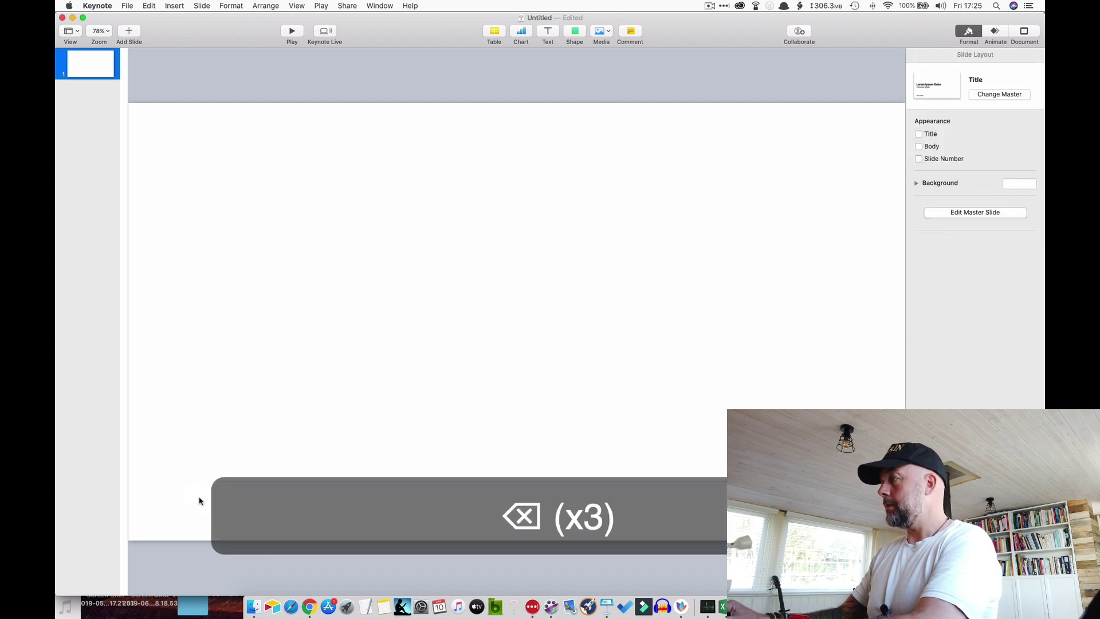
Step: Set a custom slide size of 612 pts wide by 792 pts high and duplicate the blank slide
left_click(1024, 33)
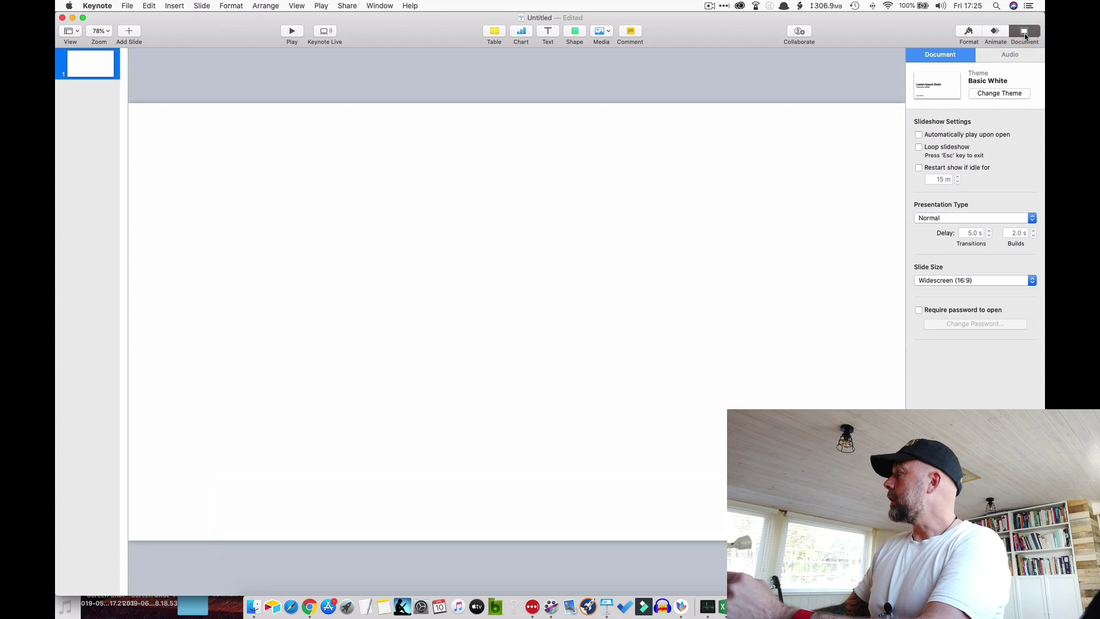
left_click(981, 281)
left_click(975, 294)
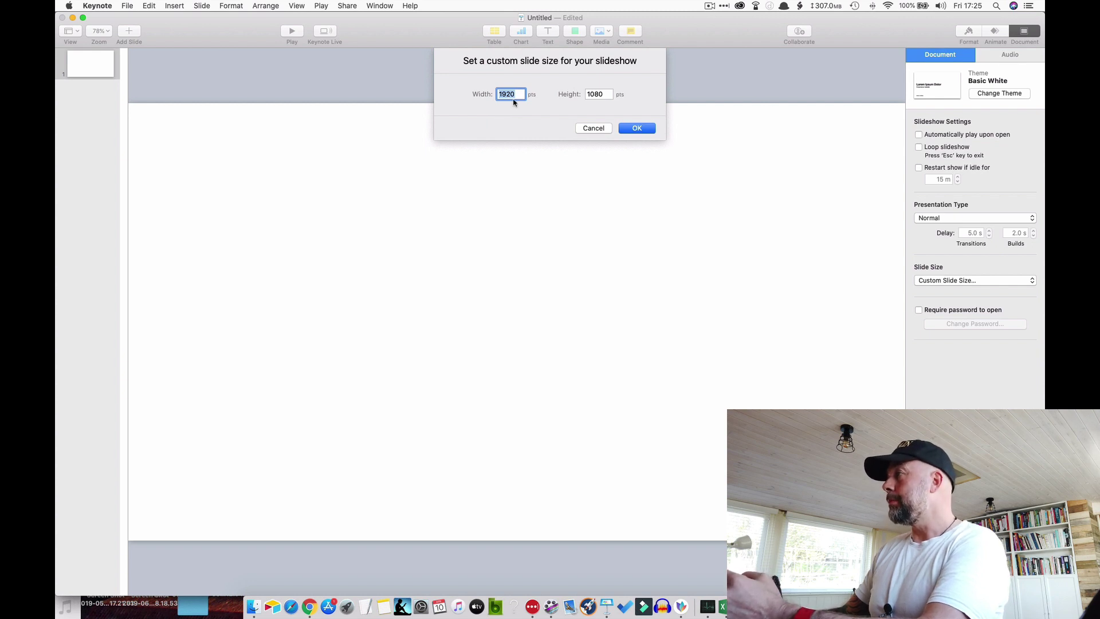
type("612")
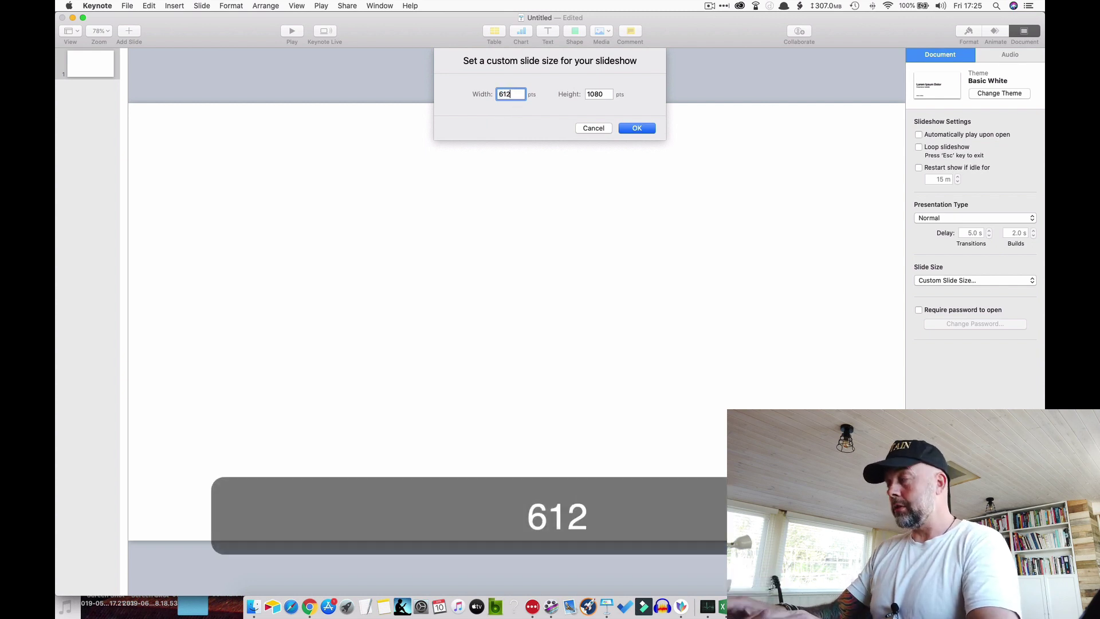
double_click(602, 93)
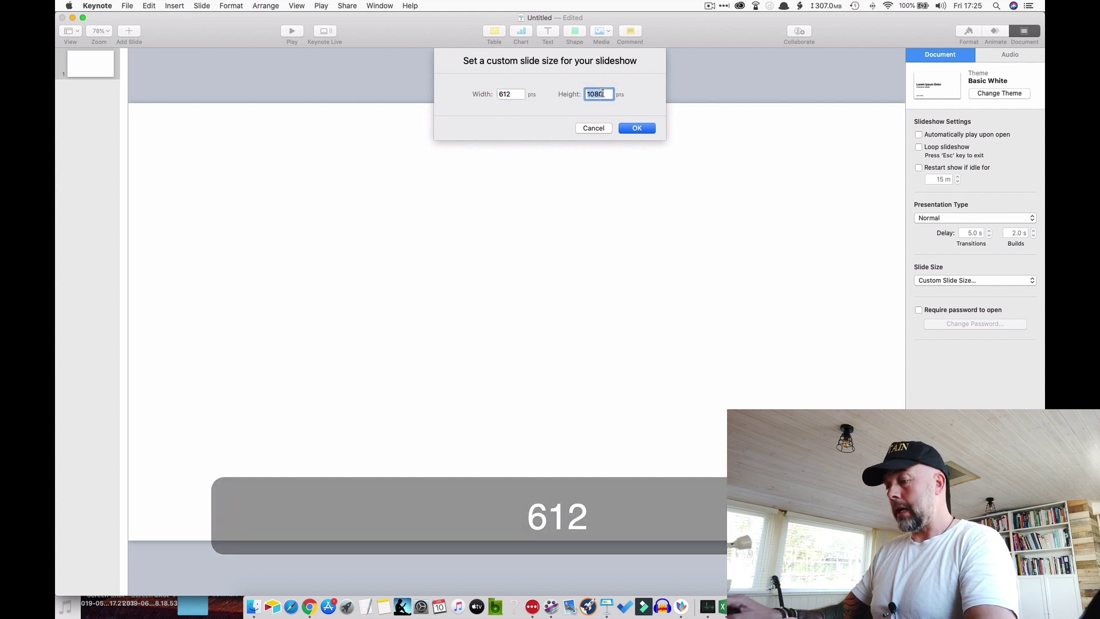
type("792")
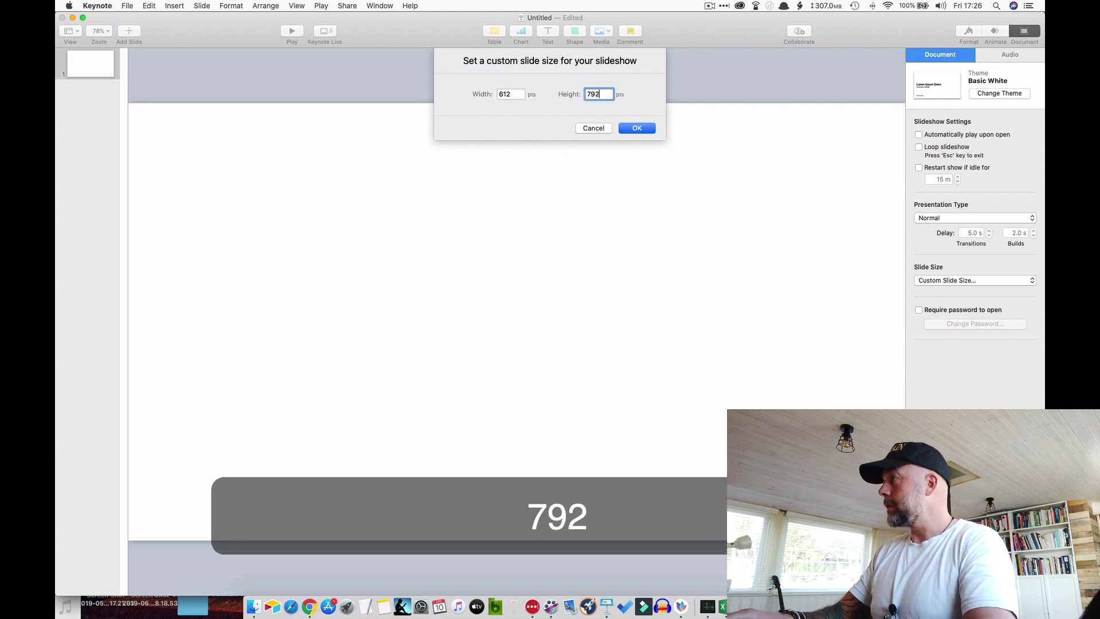
key("Return")
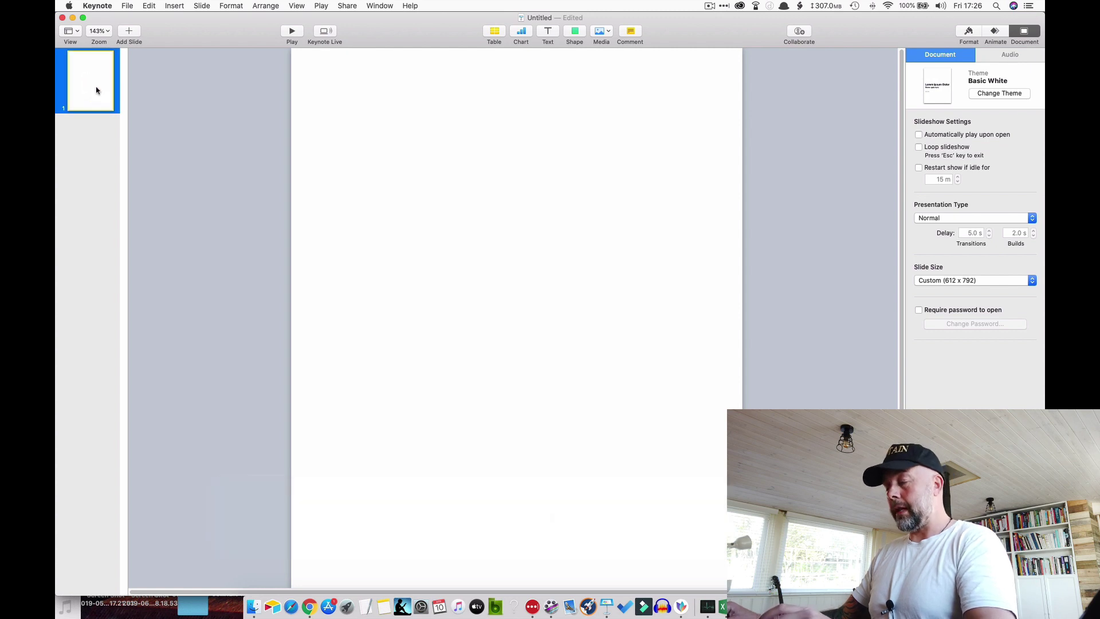
key("super+c")
key("super+v")
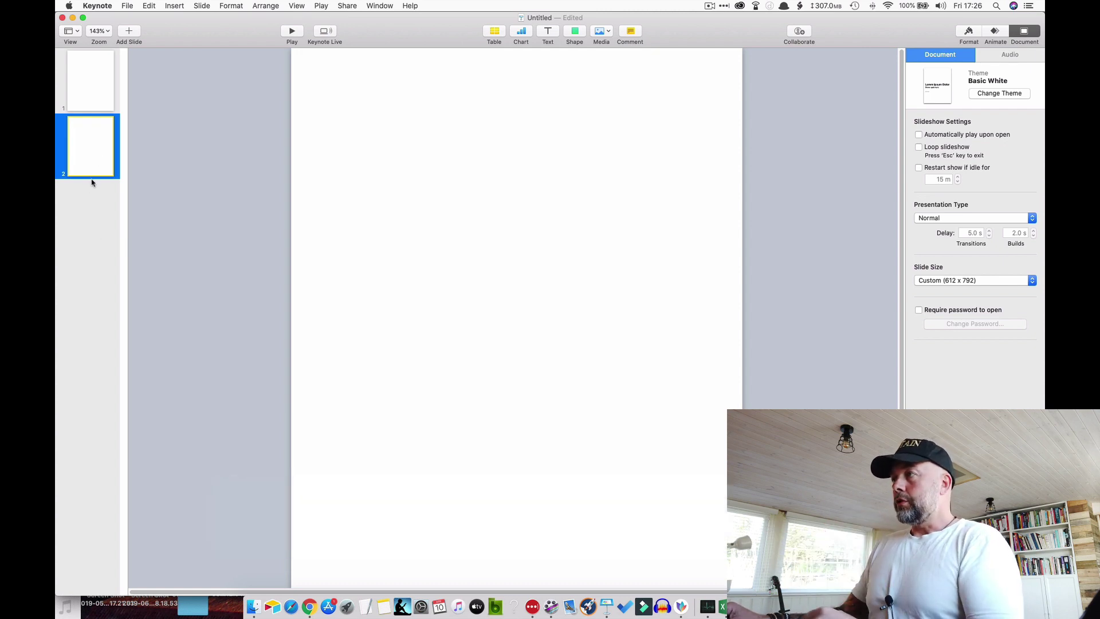
Step: Switch to Illustrator and copy the complete husky head artwork together with its lettered, numbered grid
key("ctrl+Up")
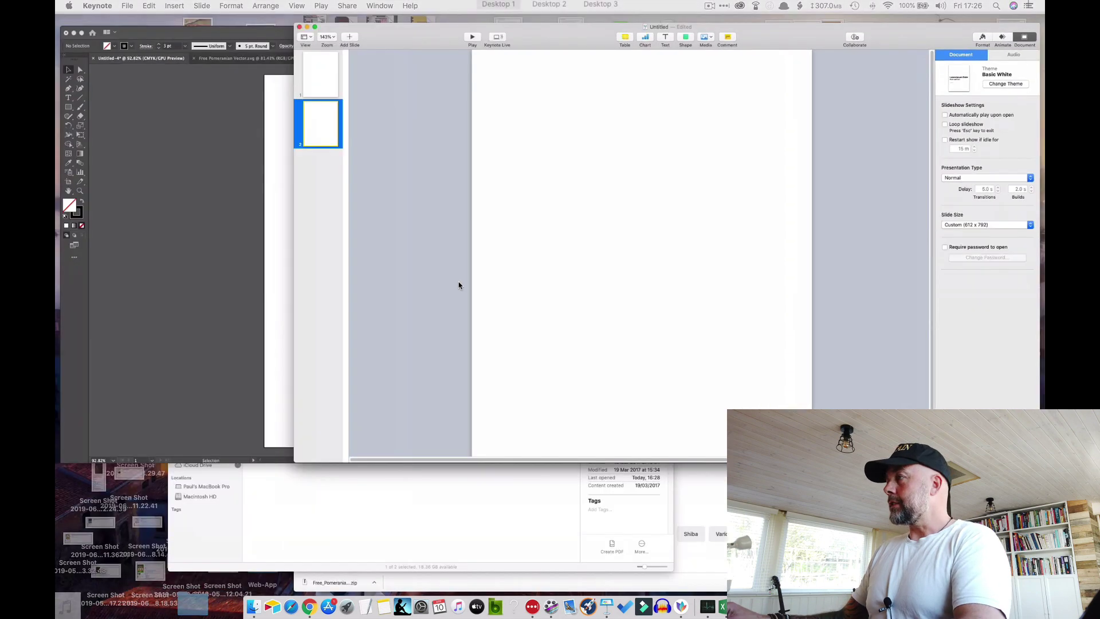
left_click(312, 232)
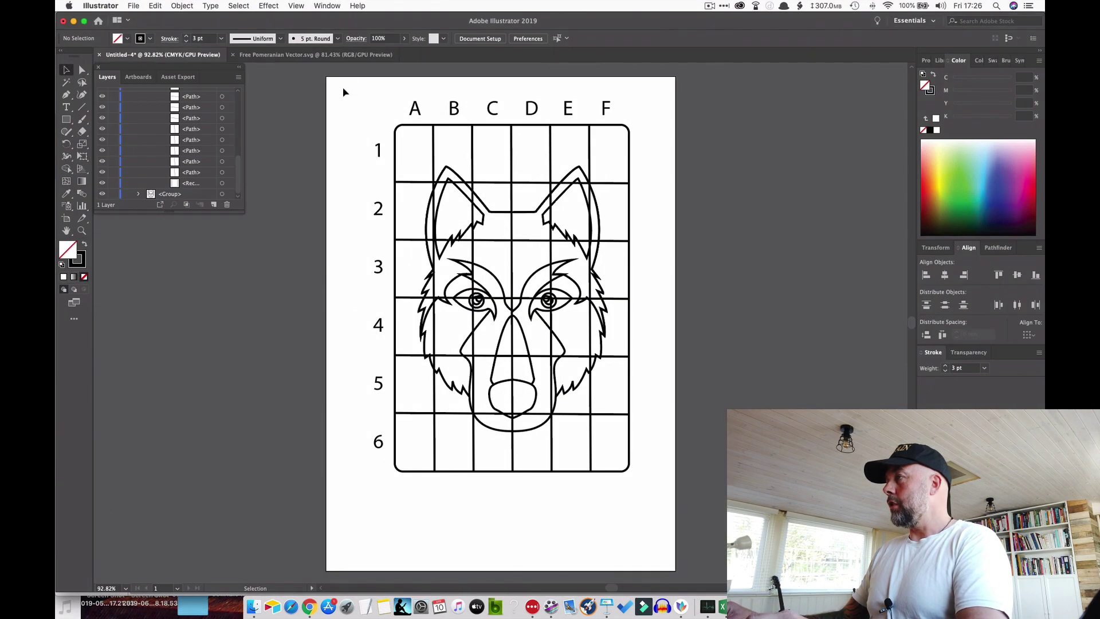
left_click_drag(343, 89, 657, 509)
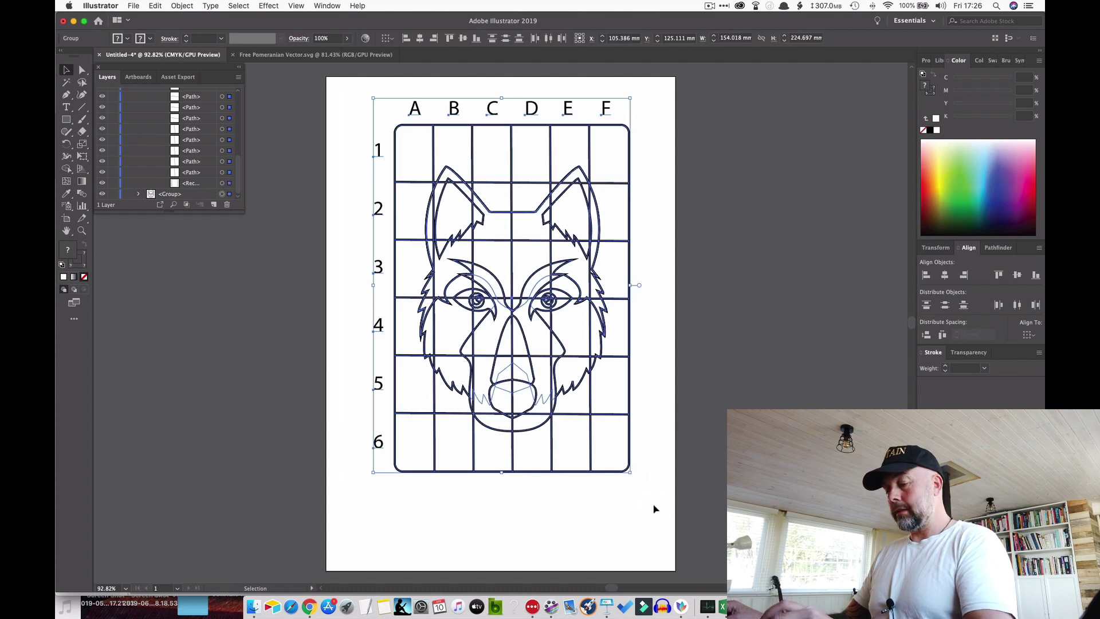
key("super+c")
Step: Switch to Keynote, paste the husky grid artwork onto the first slide at 125% zoom and move it slightly up
key("ctrl+Up")
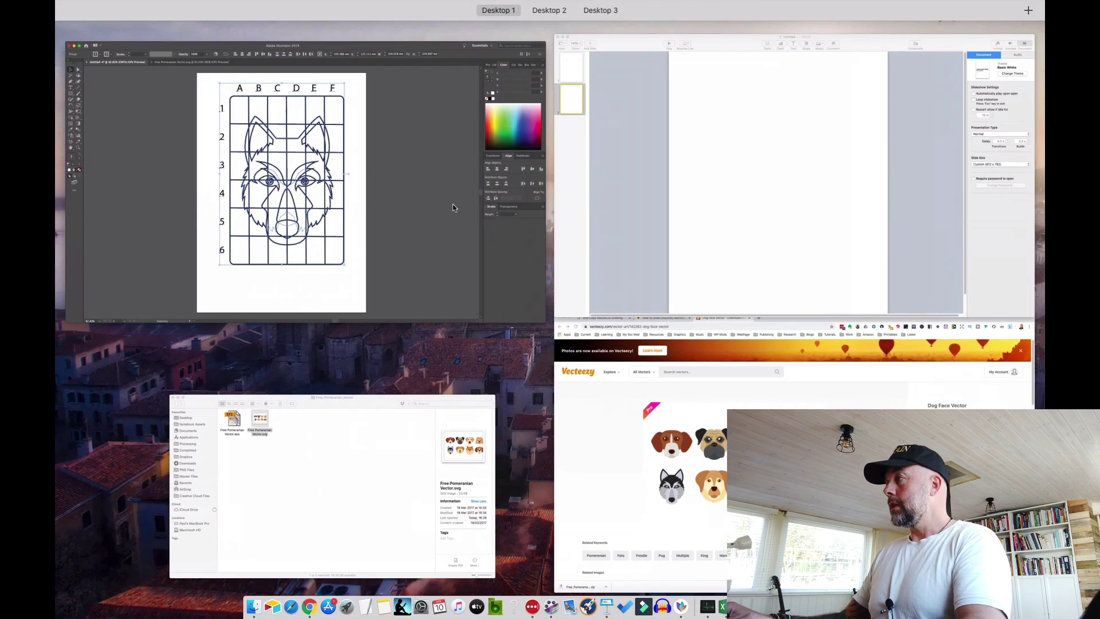
left_click(708, 234)
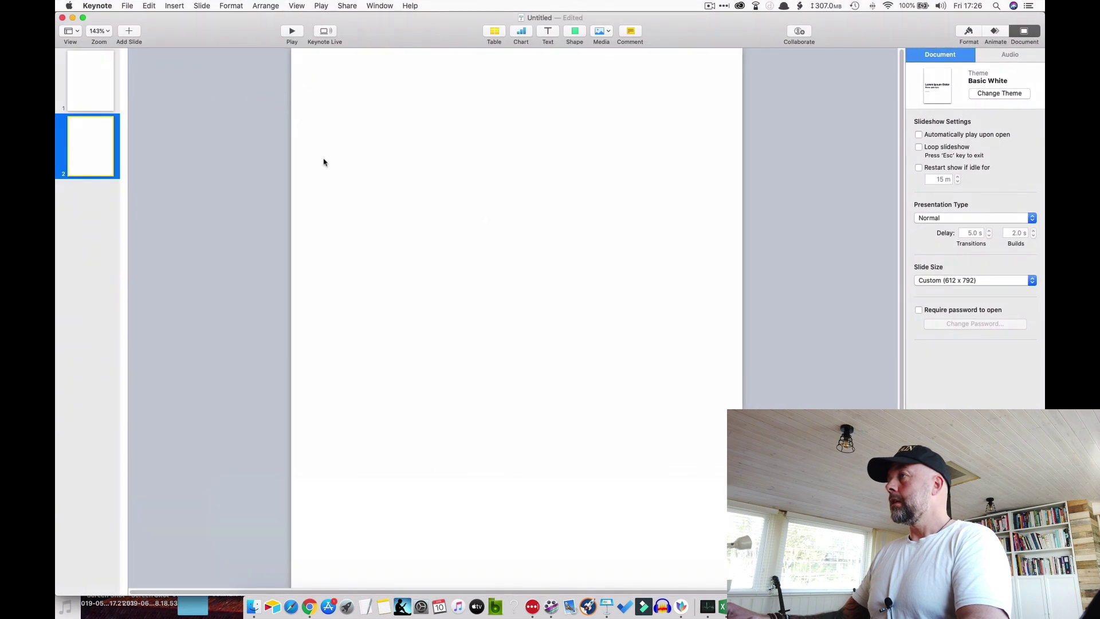
left_click(88, 100)
left_click(107, 31)
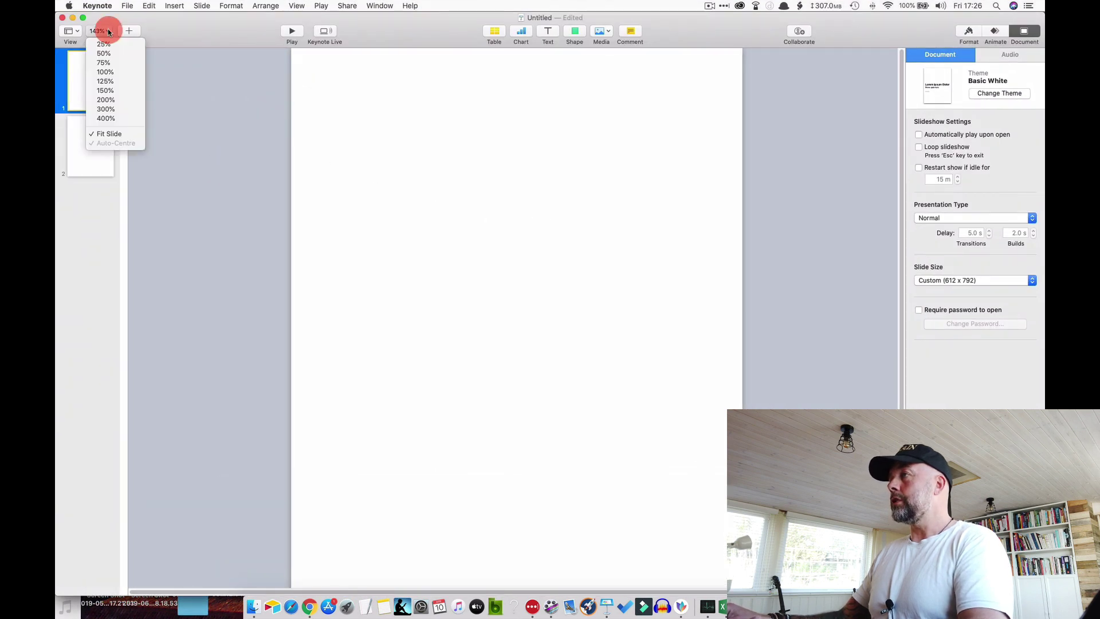
left_click(106, 81)
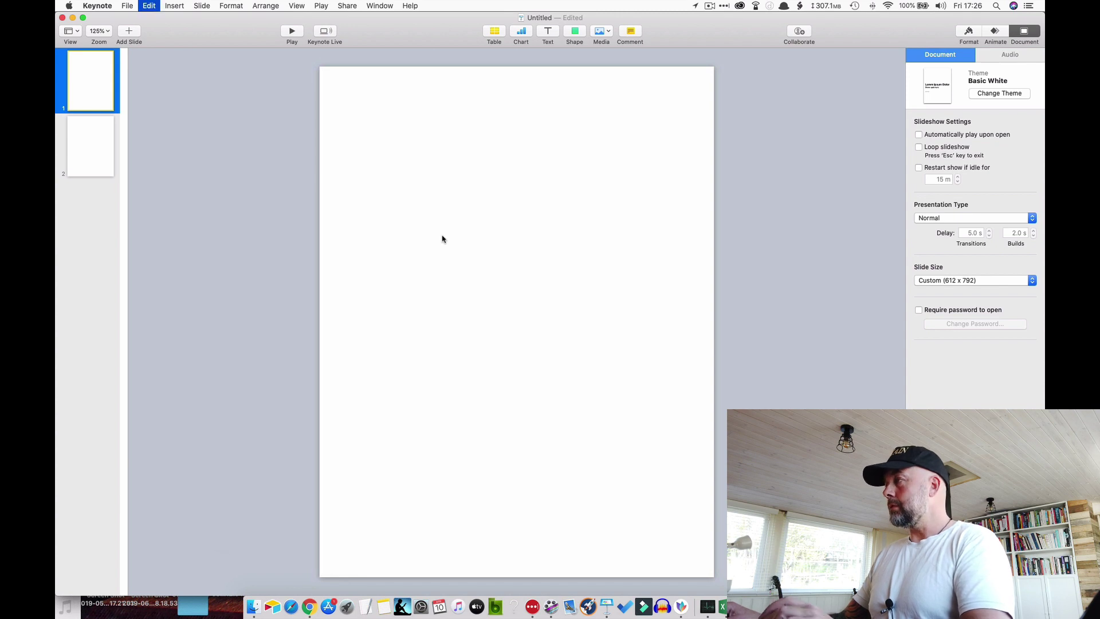
key("super+v")
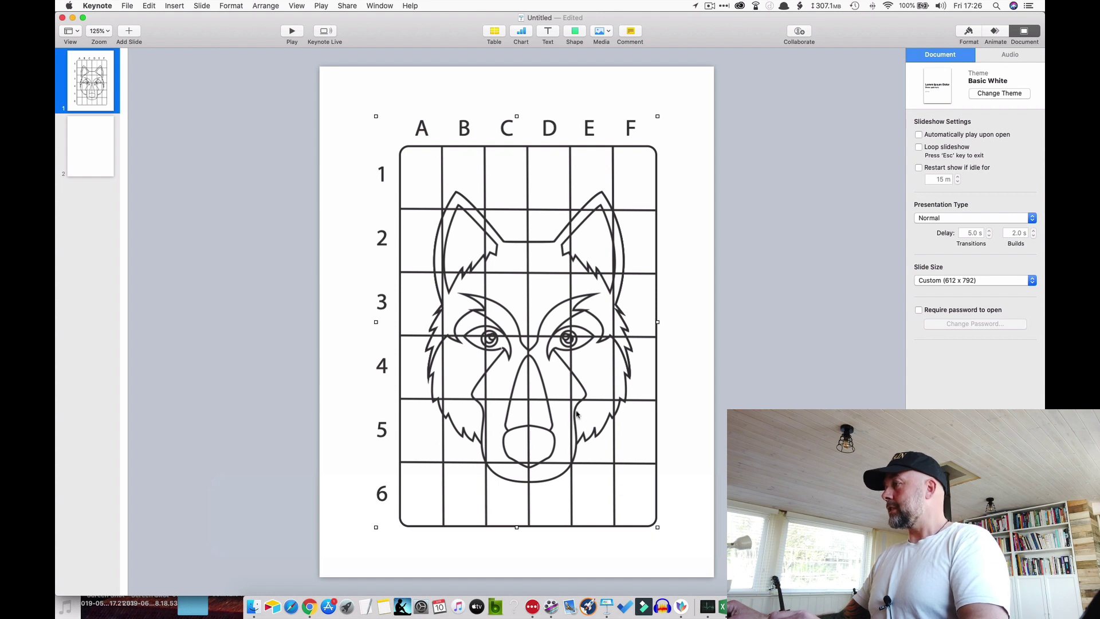
left_click_drag(575, 403, 572, 397)
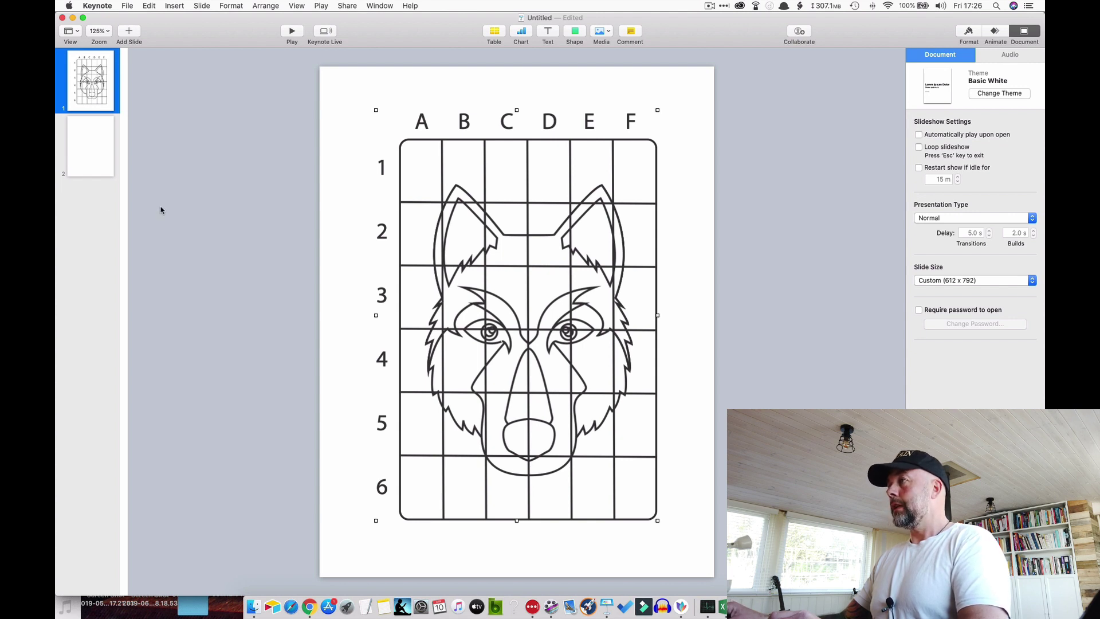
Step: Select the blank second slide, switch to Illustrator and hide the husky head group, leaving only the grid group shown
left_click(97, 148)
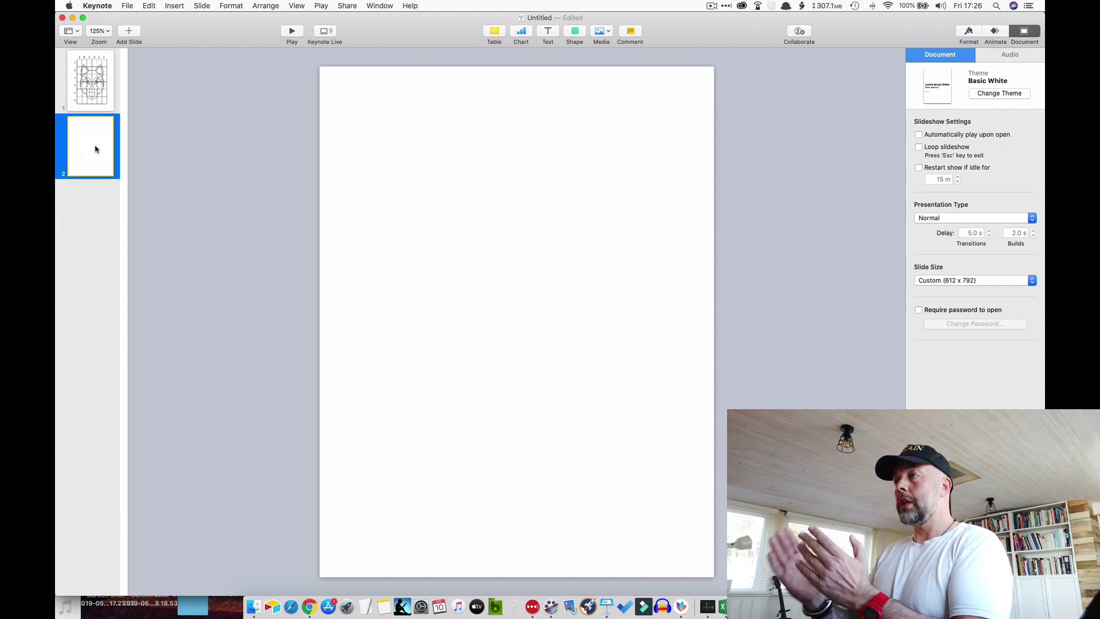
key("ctrl+Up")
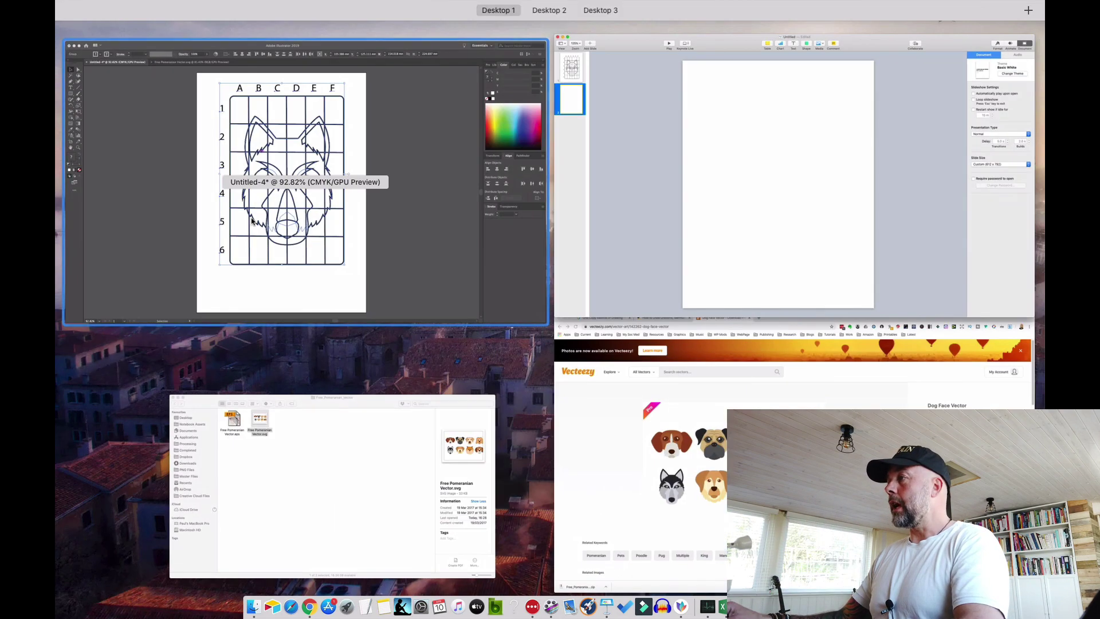
left_click(252, 221)
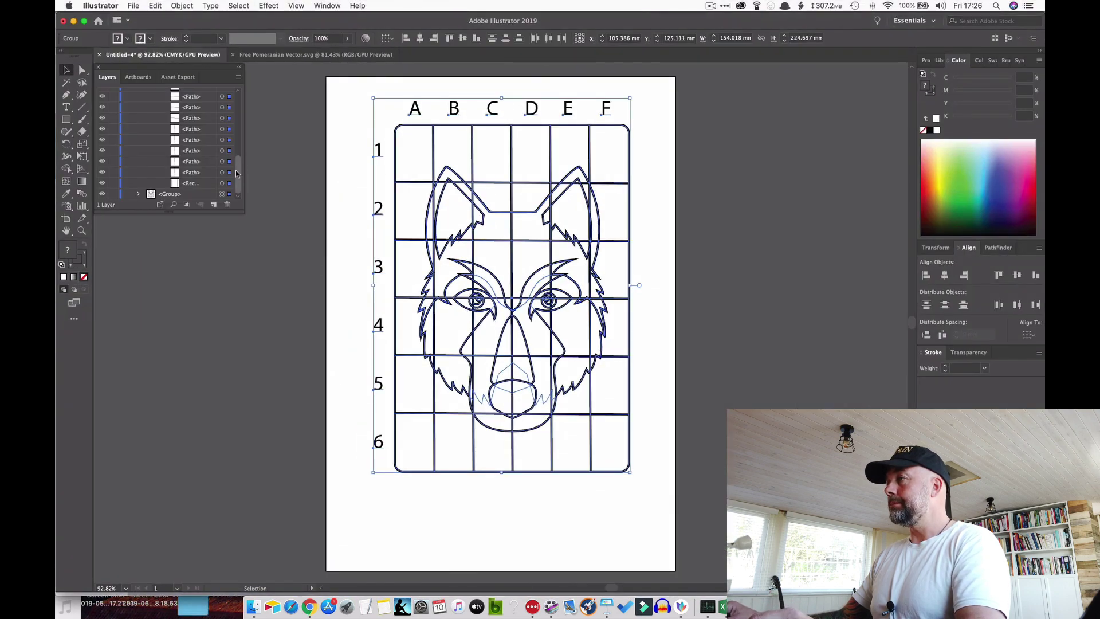
scroll(237, 166, "up", 10)
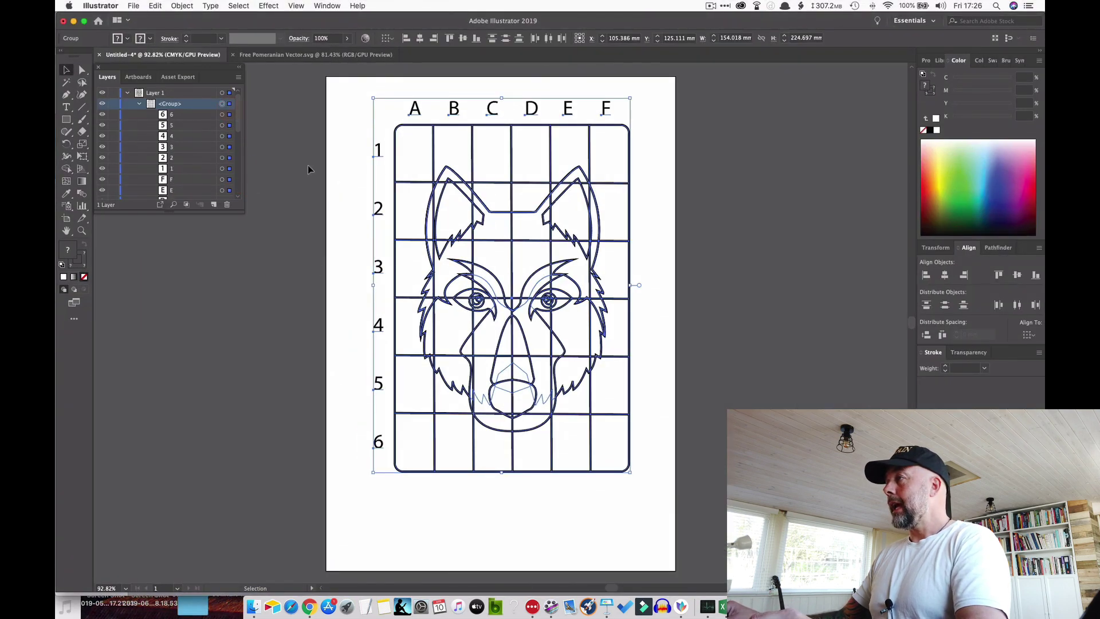
left_click(279, 177)
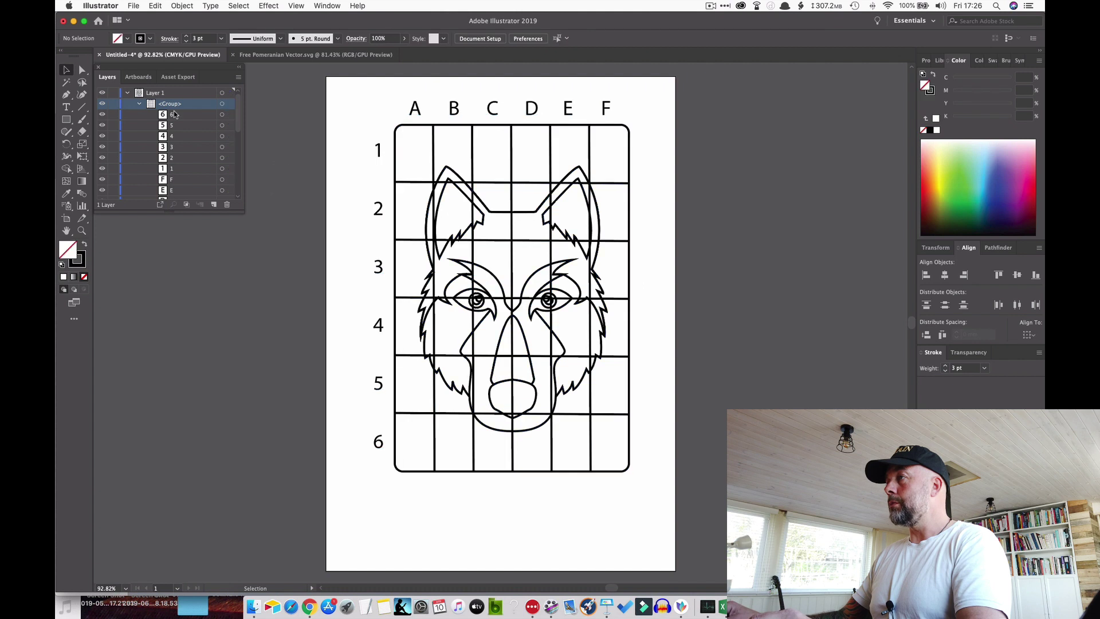
left_click(137, 108)
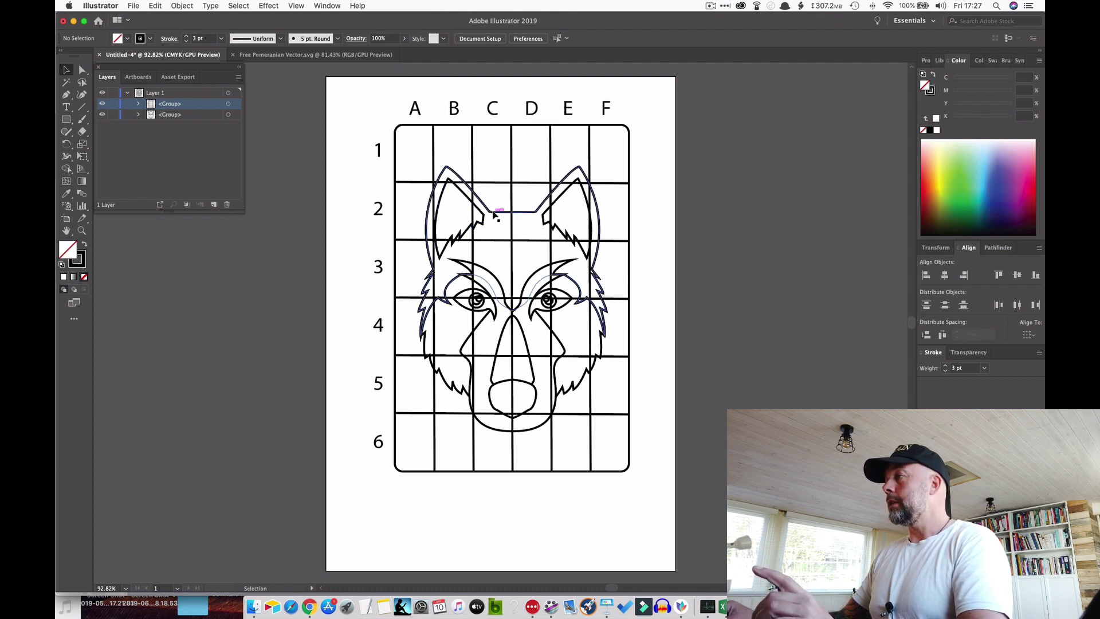
left_click(494, 215)
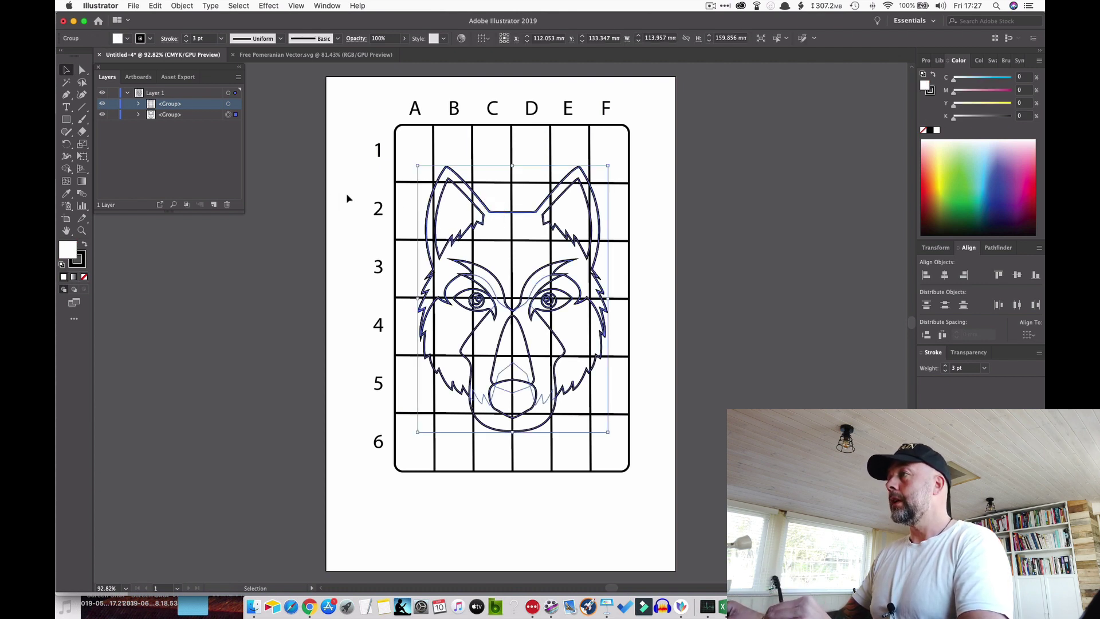
left_click(103, 115)
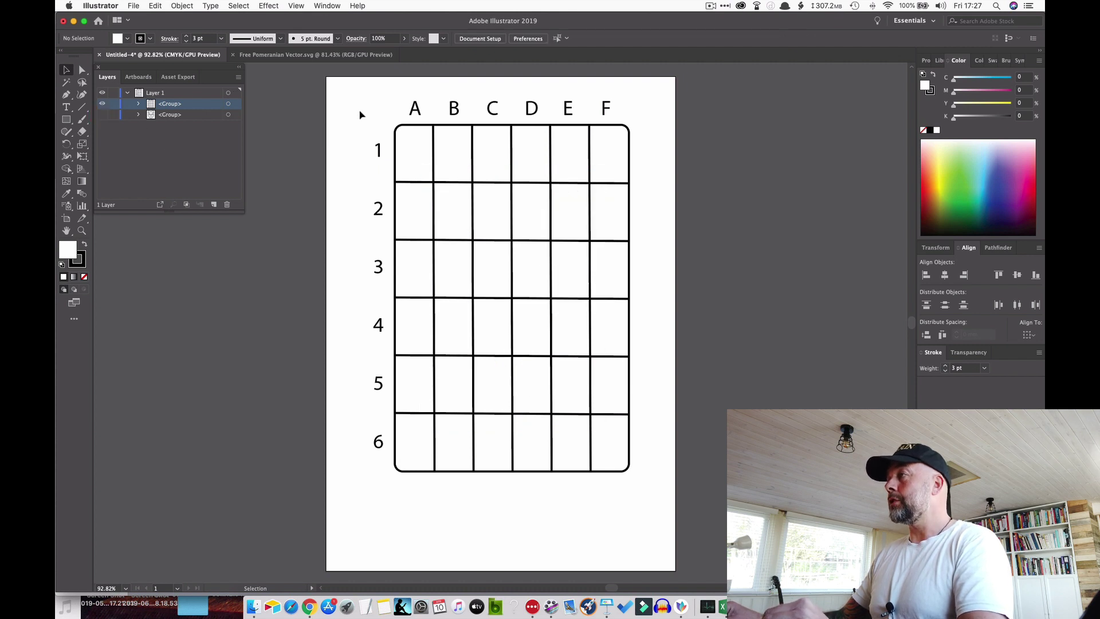
Step: Copy the empty lettered grid, paste it onto the second Keynote slide and move it slightly up
left_click_drag(354, 98, 650, 507)
key("super+c")
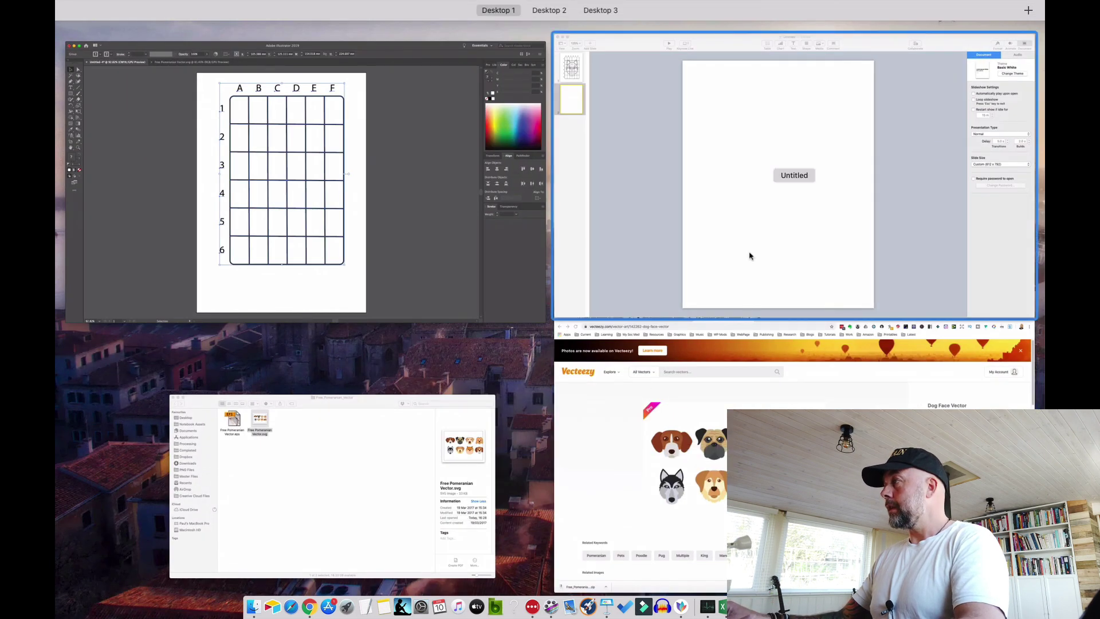
left_click(749, 256)
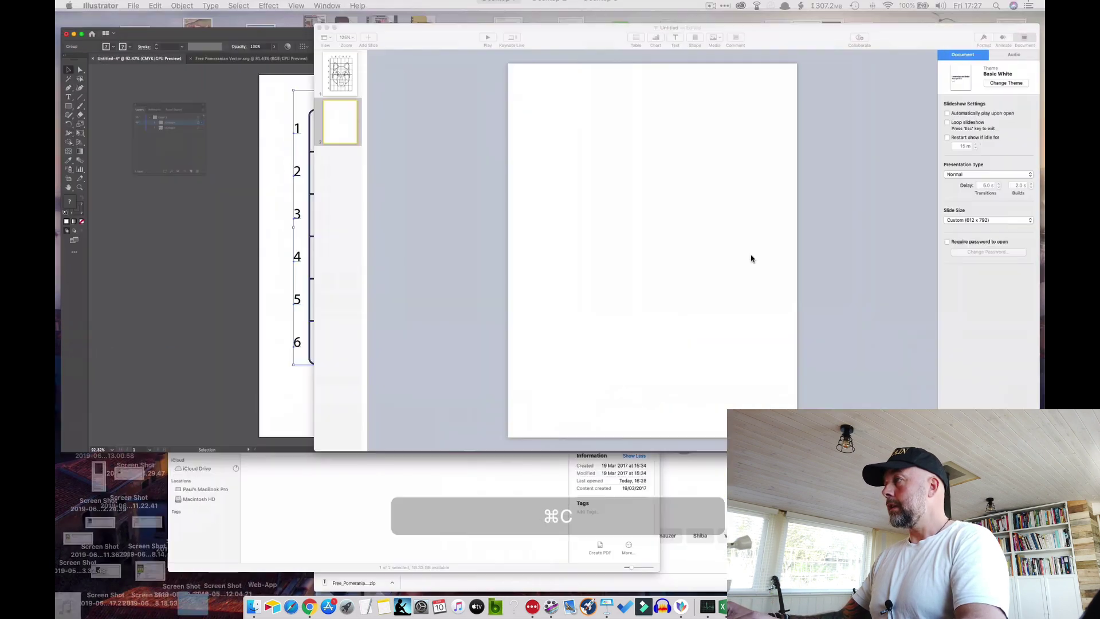
left_click(488, 261)
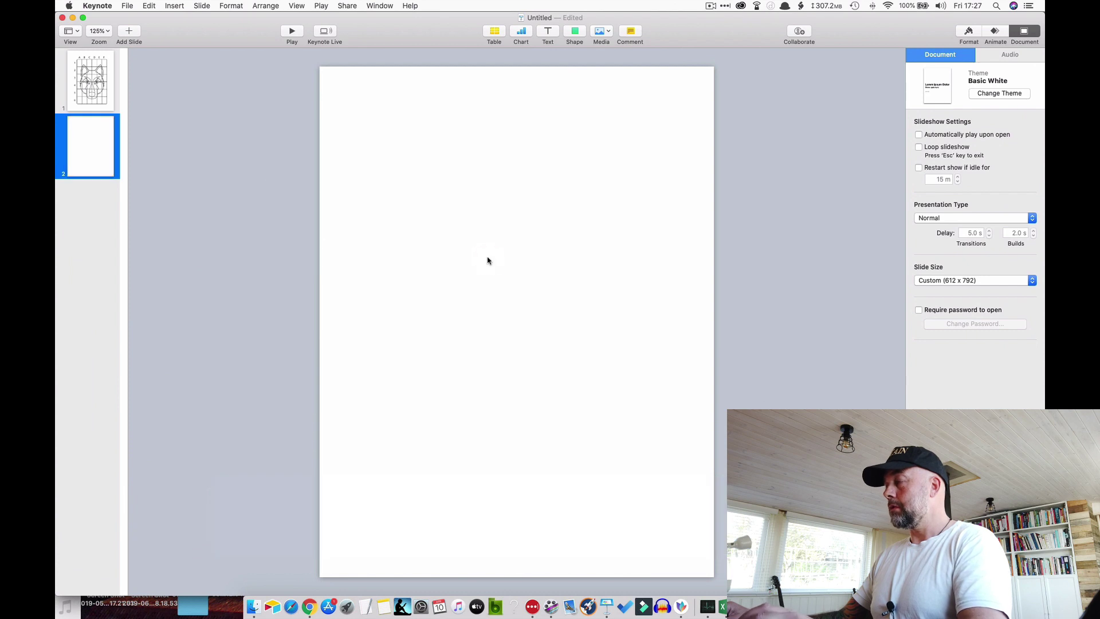
key("cmd+v")
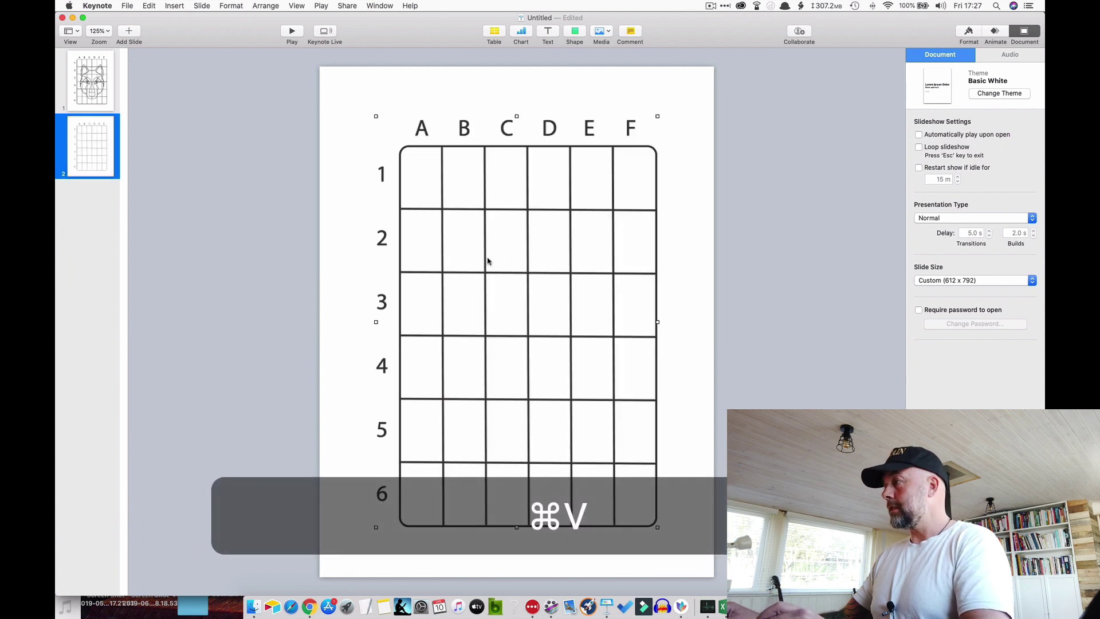
left_click_drag(549, 339, 549, 336)
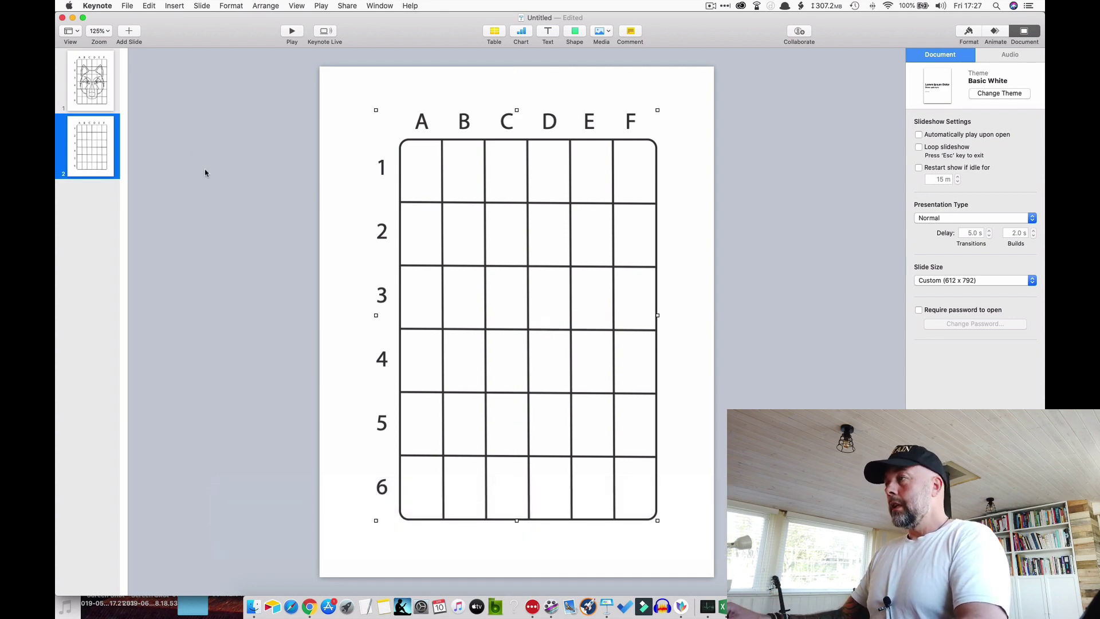
Step: Switch to Illustrator, show the husky head group again and select only that group's artwork
key("ctrl+Up")
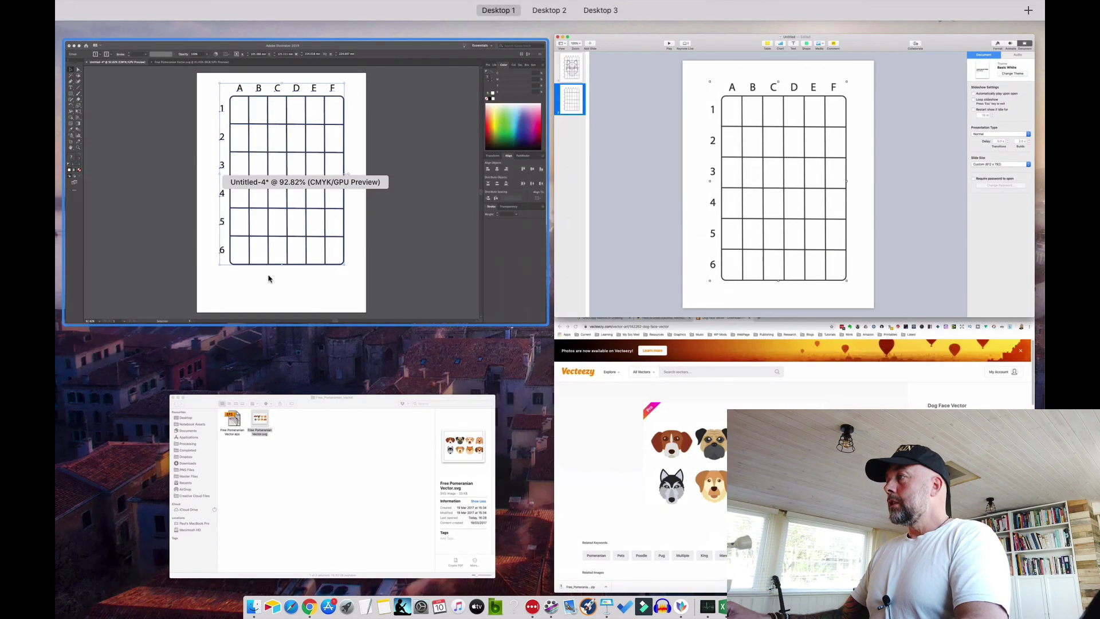
left_click(370, 189)
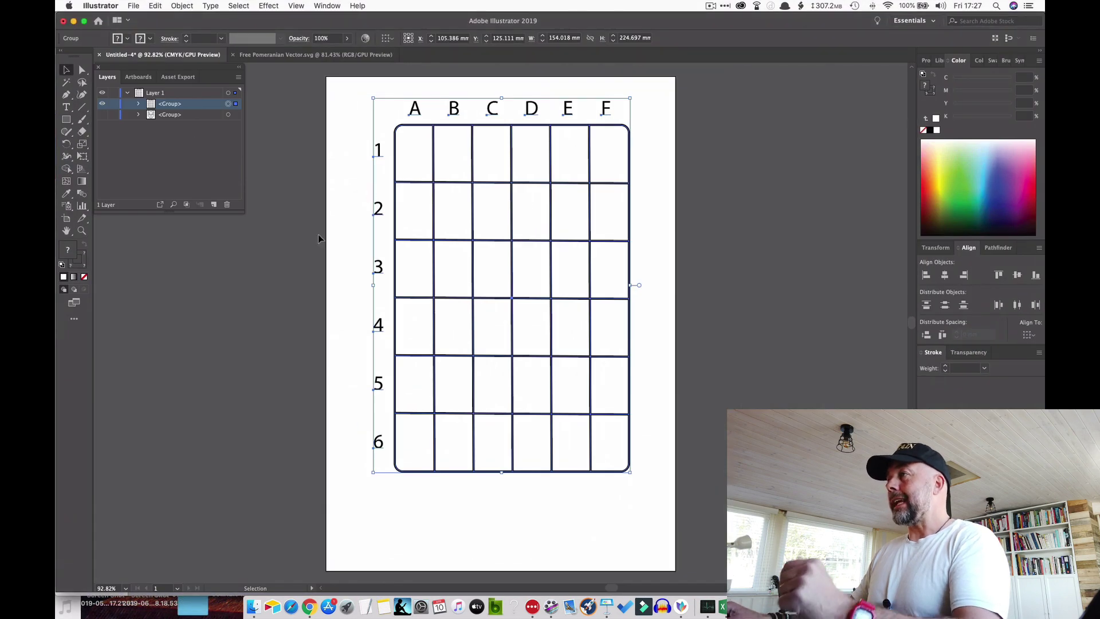
left_click(164, 123)
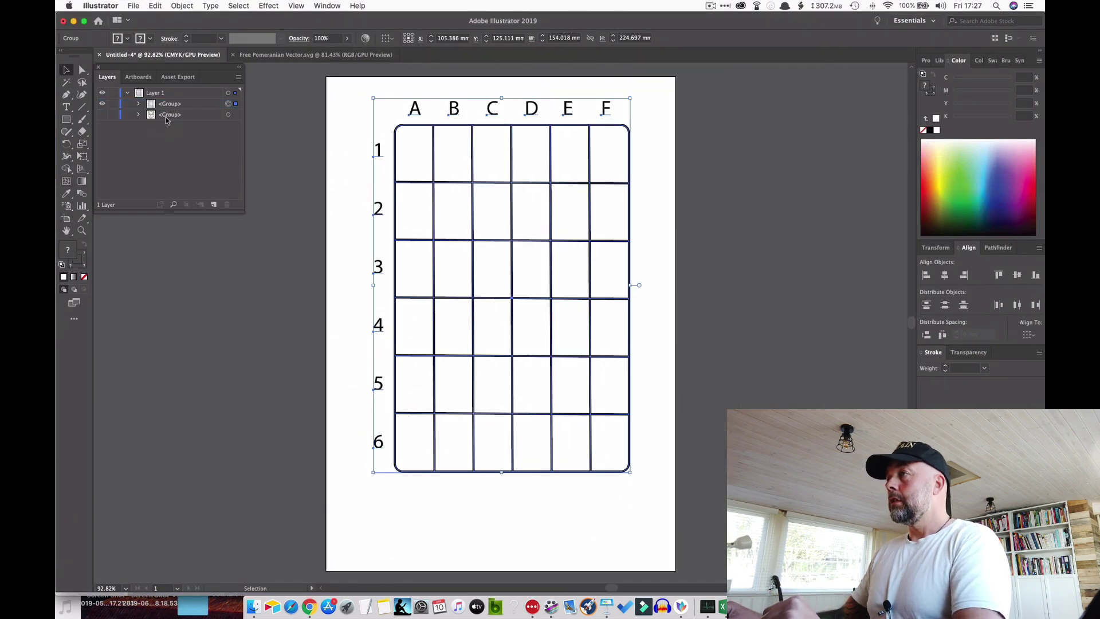
left_click(103, 116)
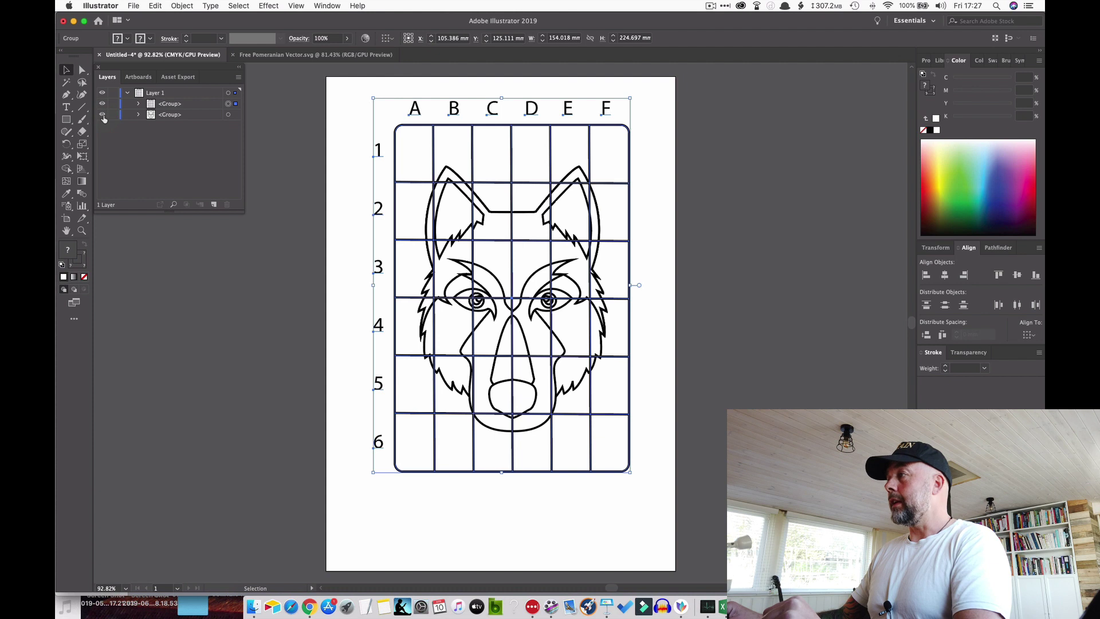
left_click(175, 117)
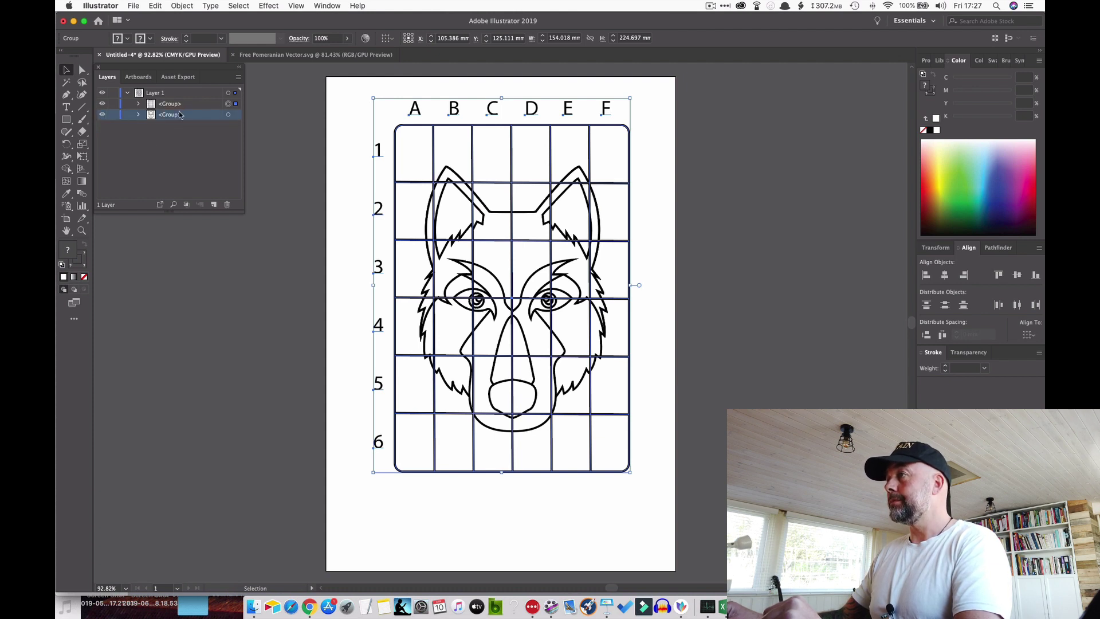
left_click(228, 116)
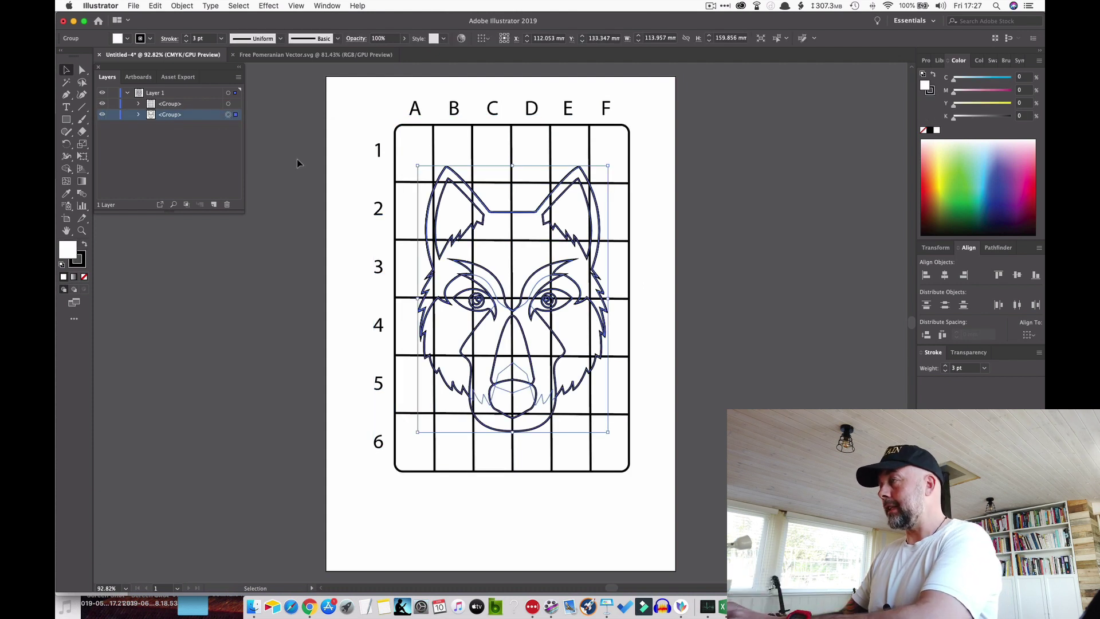
Step: Try deleting the husky head, undo the deletion, and hide its group to leave only the lettered grid shown
key("BackSpace")
key("super+z")
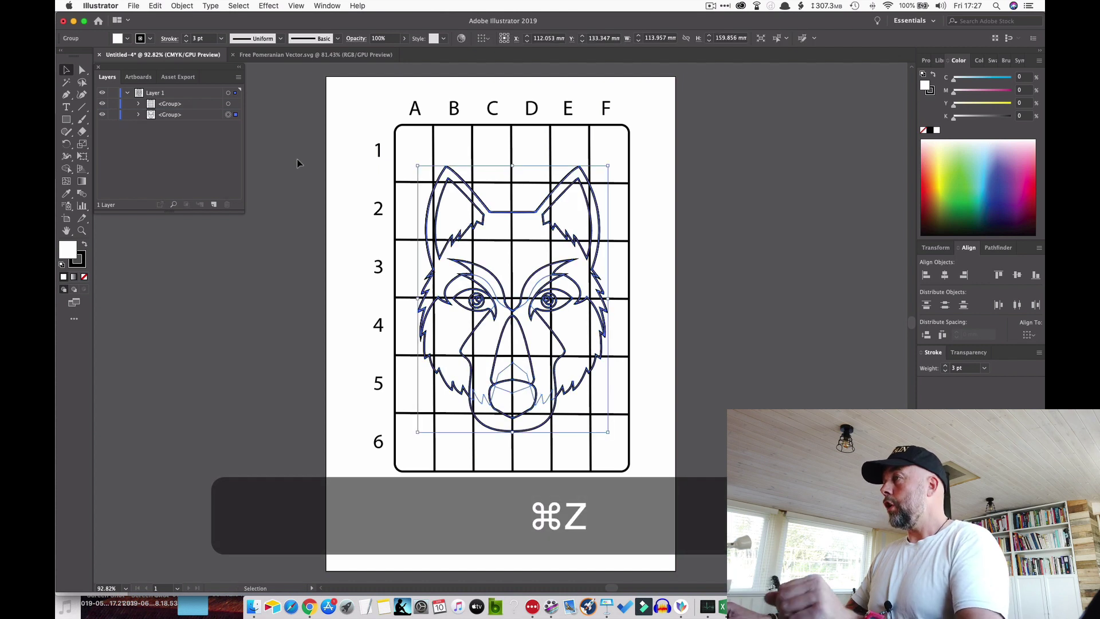
left_click(104, 116)
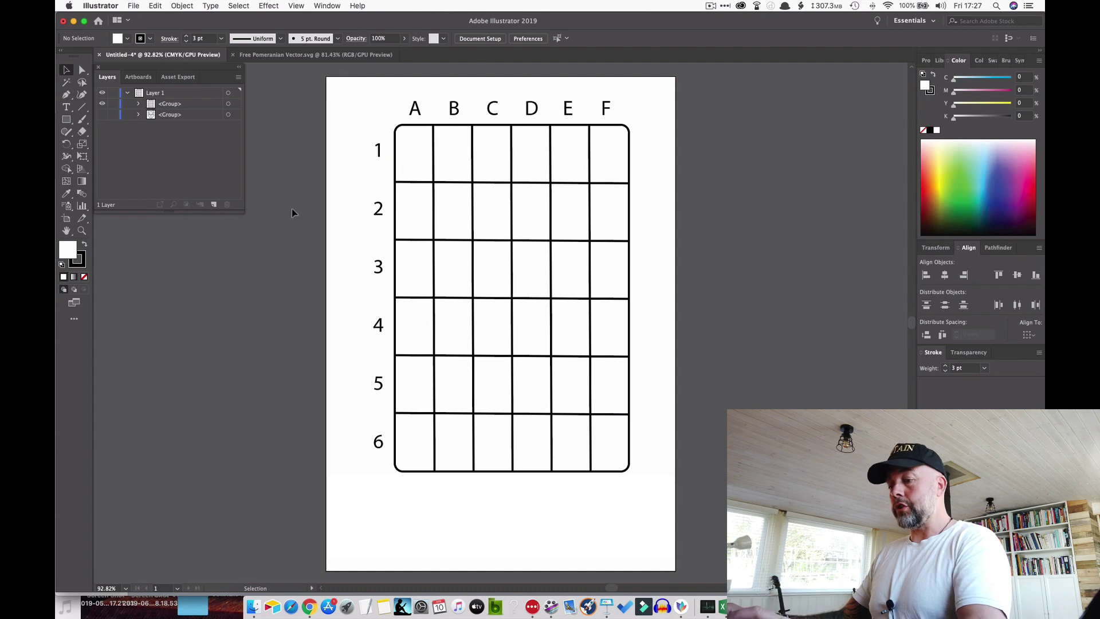
Step: Go to the Free Pomeranian Vector.svg document, select the whole orange Pomeranian face and copy it
key("ctrl+Up")
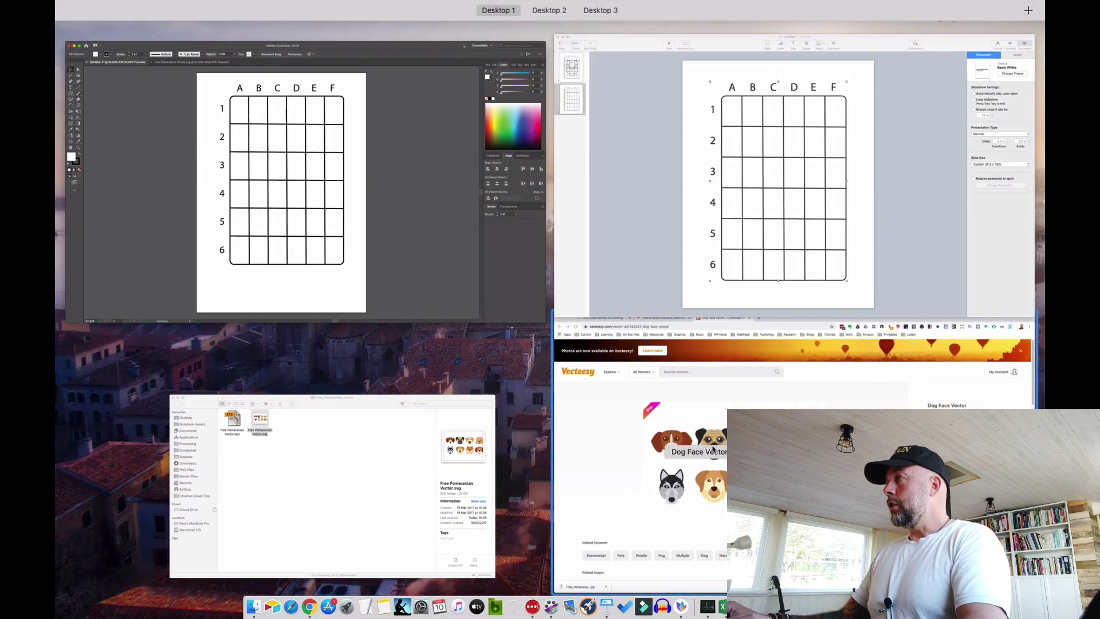
left_click(290, 69)
left_click(297, 57)
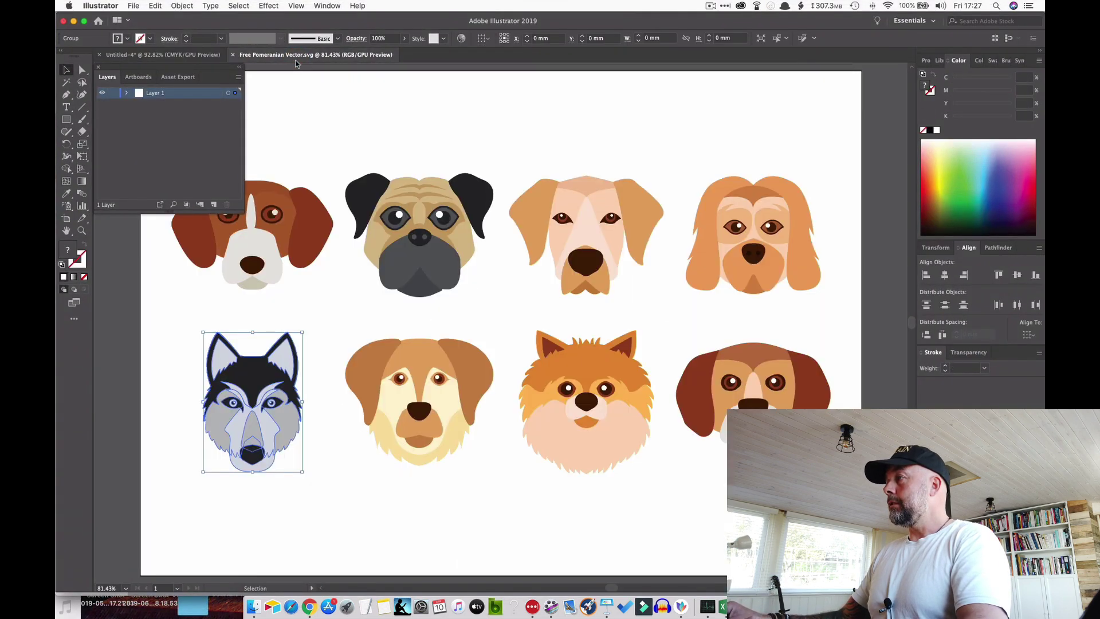
left_click(505, 330)
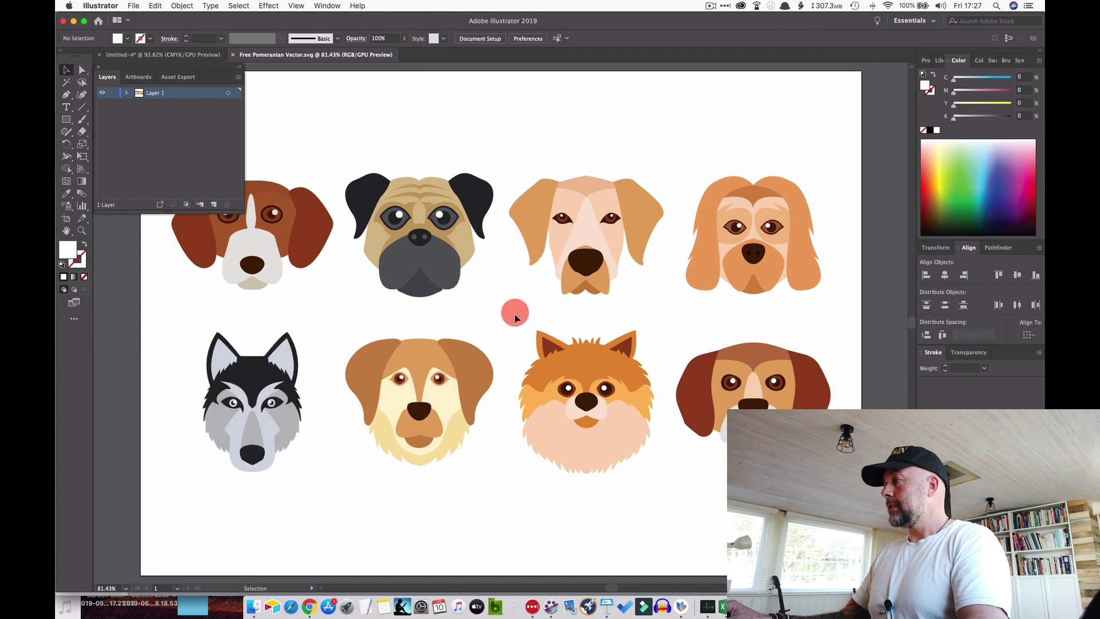
left_click_drag(515, 317, 659, 499)
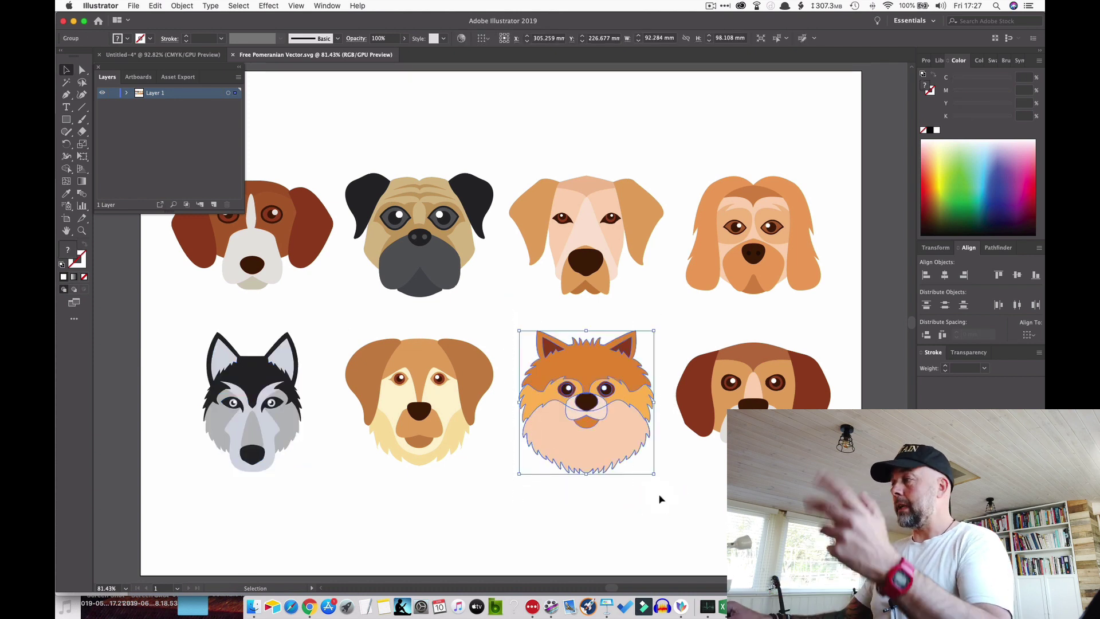
key("a")
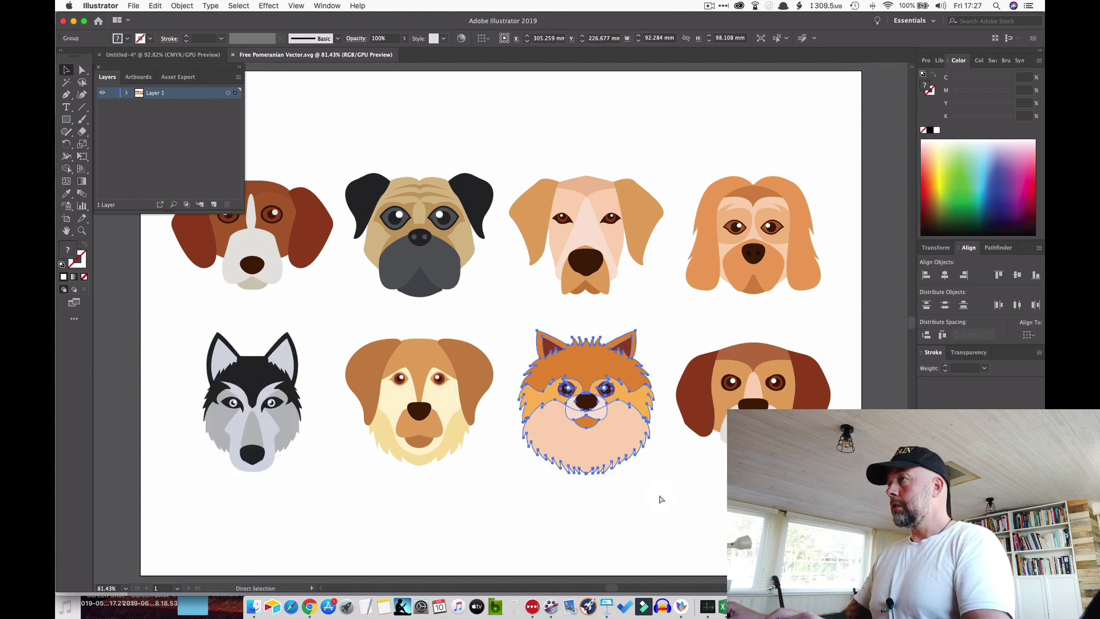
key("v")
key("super+c")
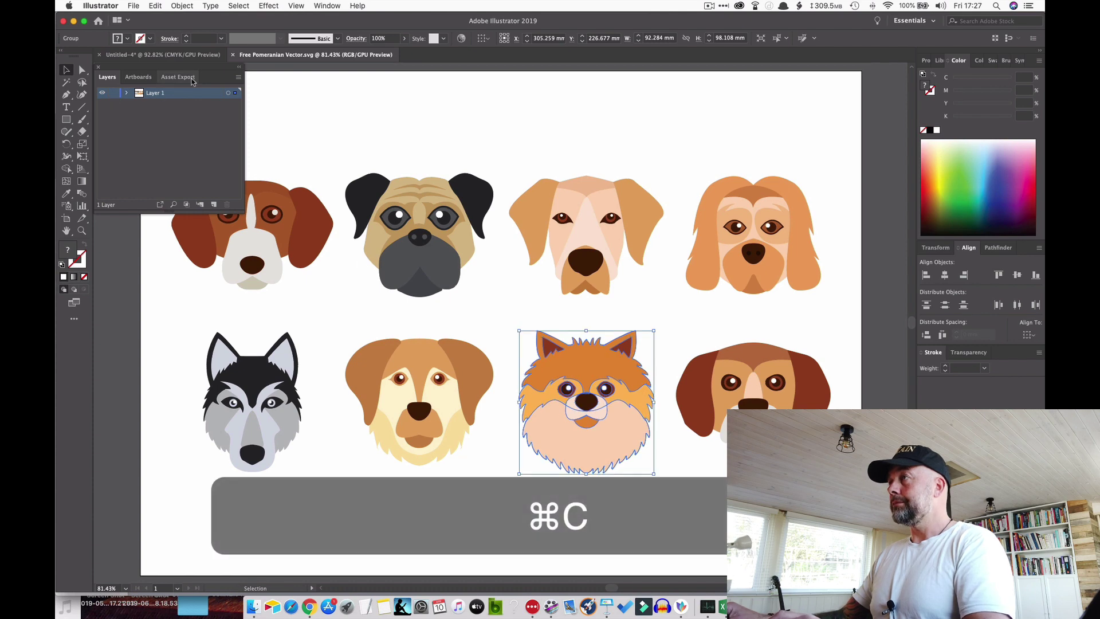
Step: Paste the Pomeranian face into the Untitled-4 grid document, enlarge it to about 128 x 136 mm and centre it horizontally over the grid
left_click(184, 56)
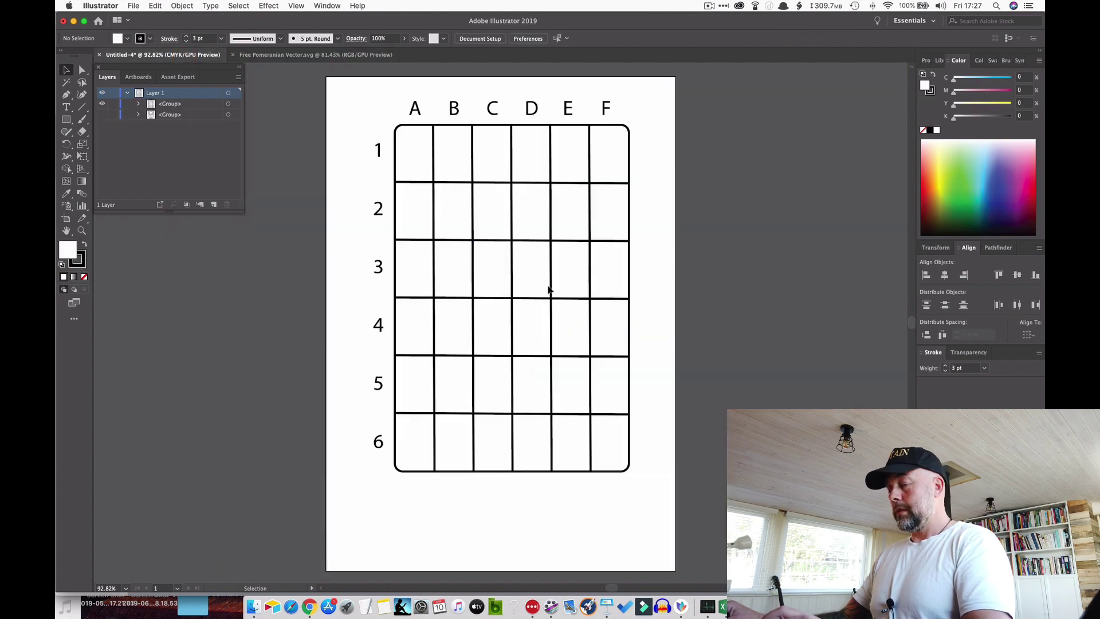
key("super+v")
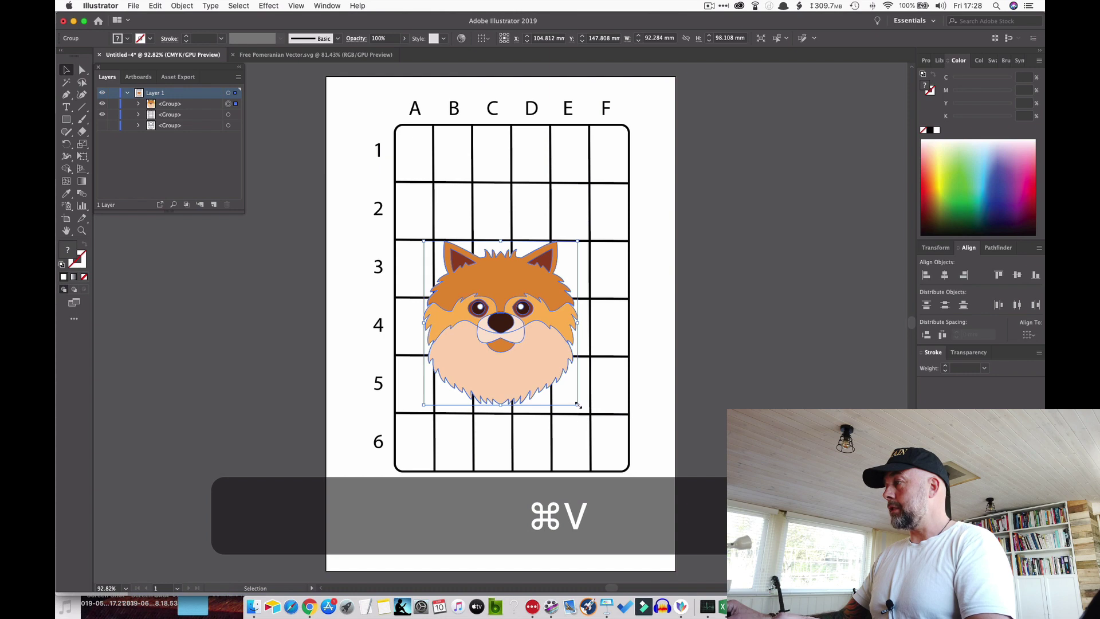
left_click_drag(577, 405, 634, 474)
left_click_drag(541, 361, 524, 294)
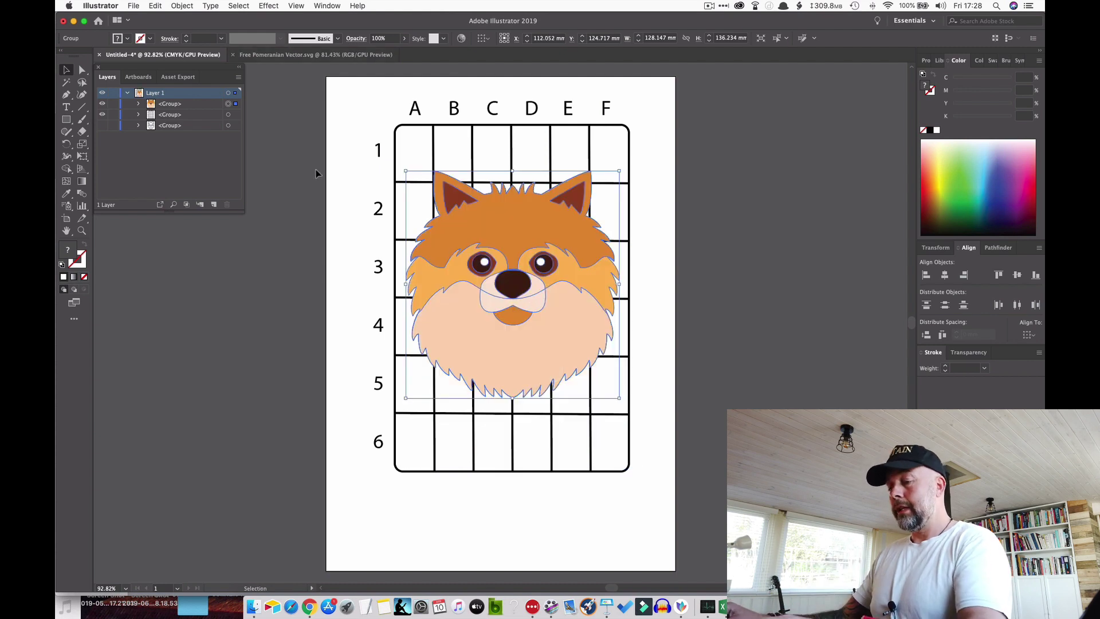
Step: Switch to Keynote and duplicate the second slide with the empty lettered grid
key("ctrl+Up")
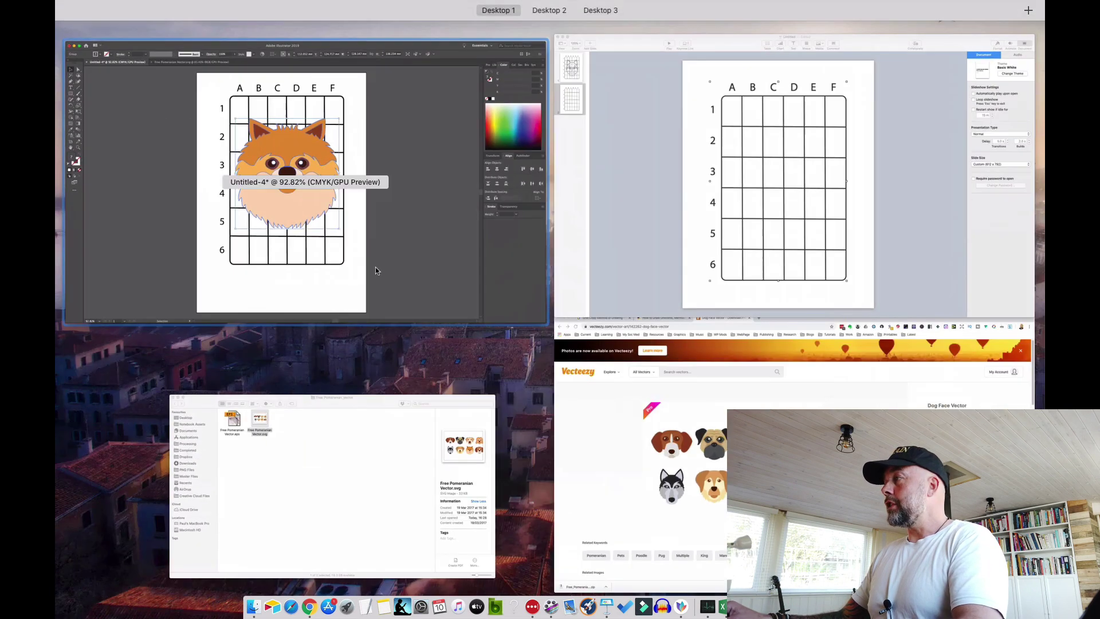
left_click(676, 205)
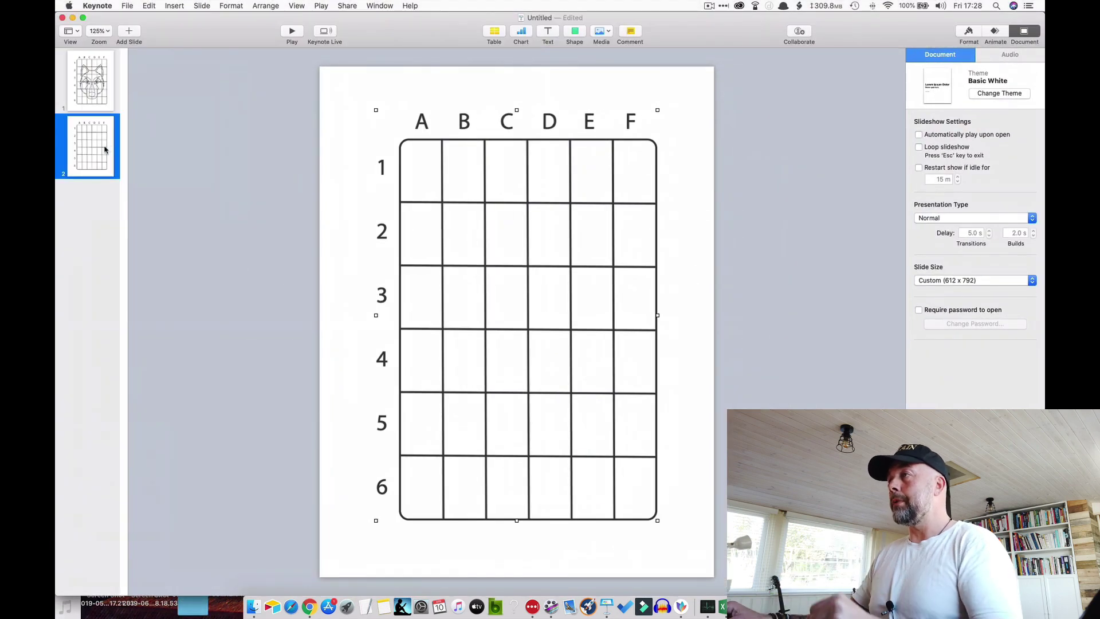
left_click(101, 157)
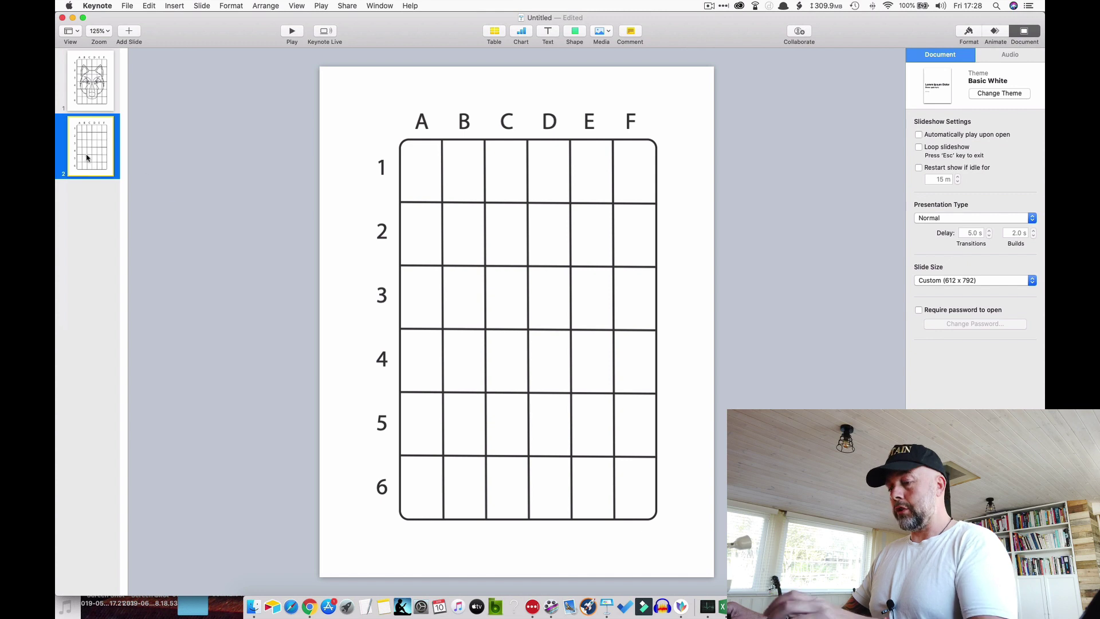
key("super+c")
key("super+v")
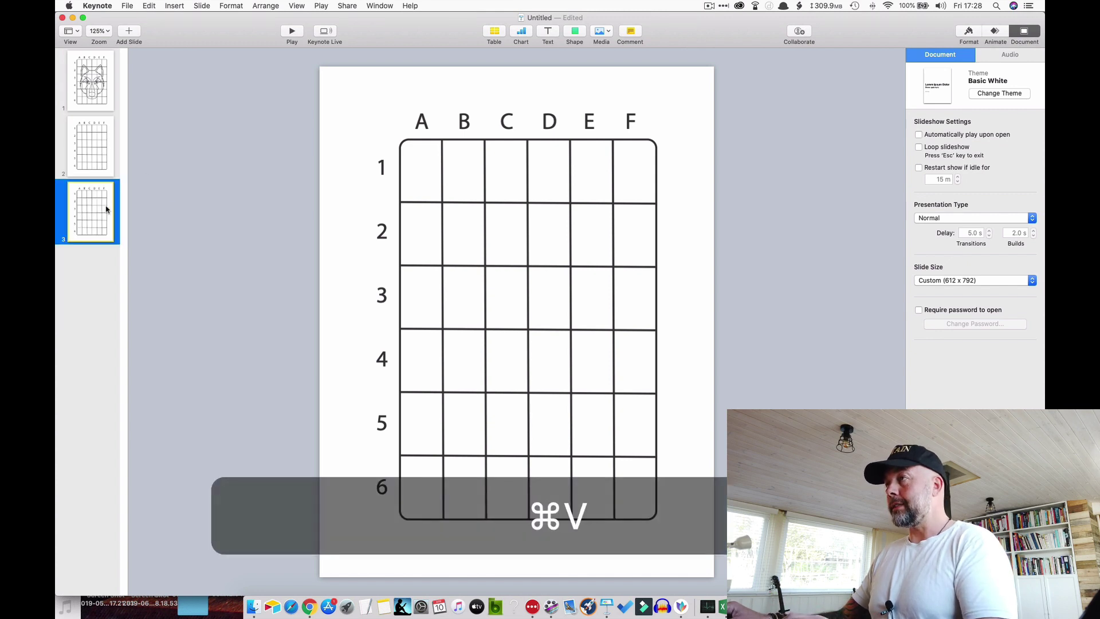
Step: Place a copy of the husky slide third, between the two empty-grid slides, and delete its artwork to leave it blank
left_click(95, 100)
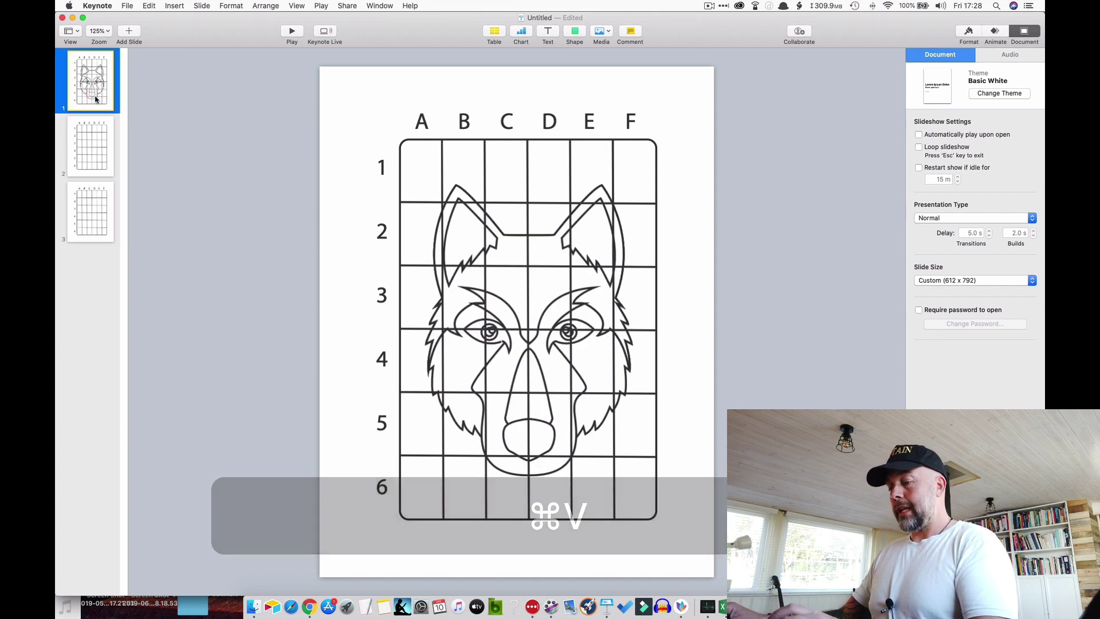
key("super+c")
key("super+v")
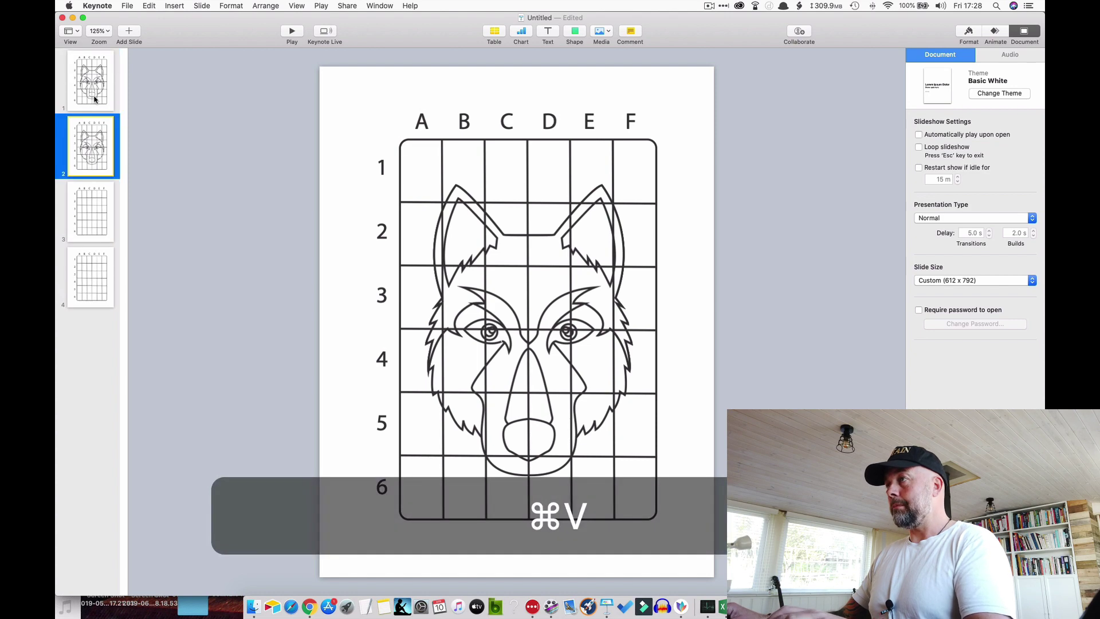
left_click_drag(97, 167, 97, 238)
left_click_drag(346, 126, 706, 491)
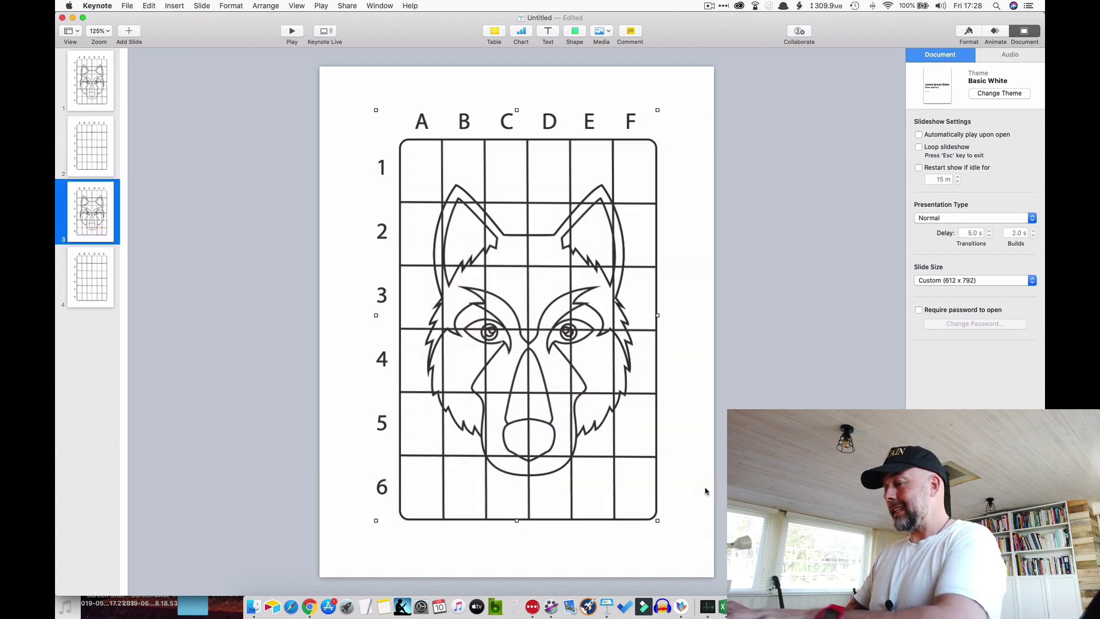
key("BackSpace")
Step: Check the Pomeranian artwork in Illustrator, return to Keynote and view the fourth slide with the empty grid
key("ctrl+Up")
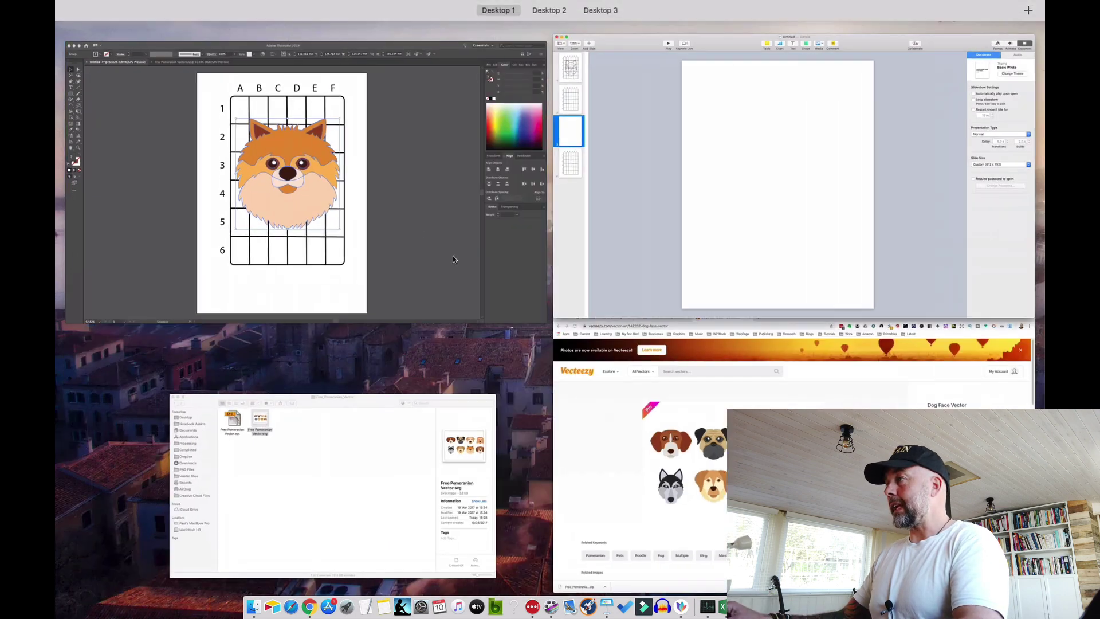
left_click(296, 234)
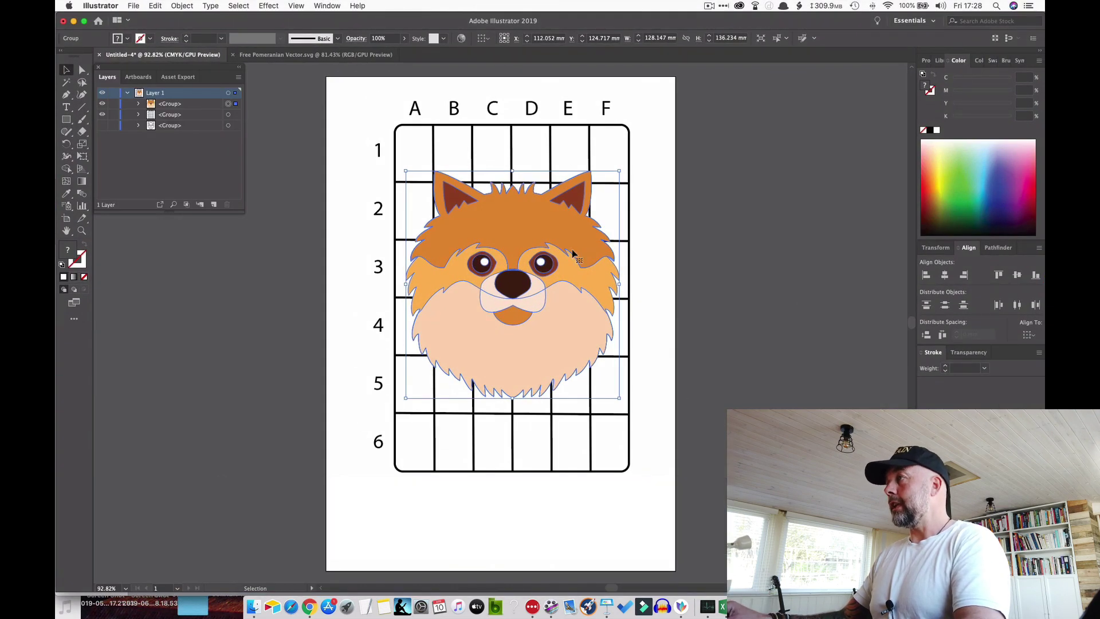
key("ctrl+Up")
left_click(601, 230)
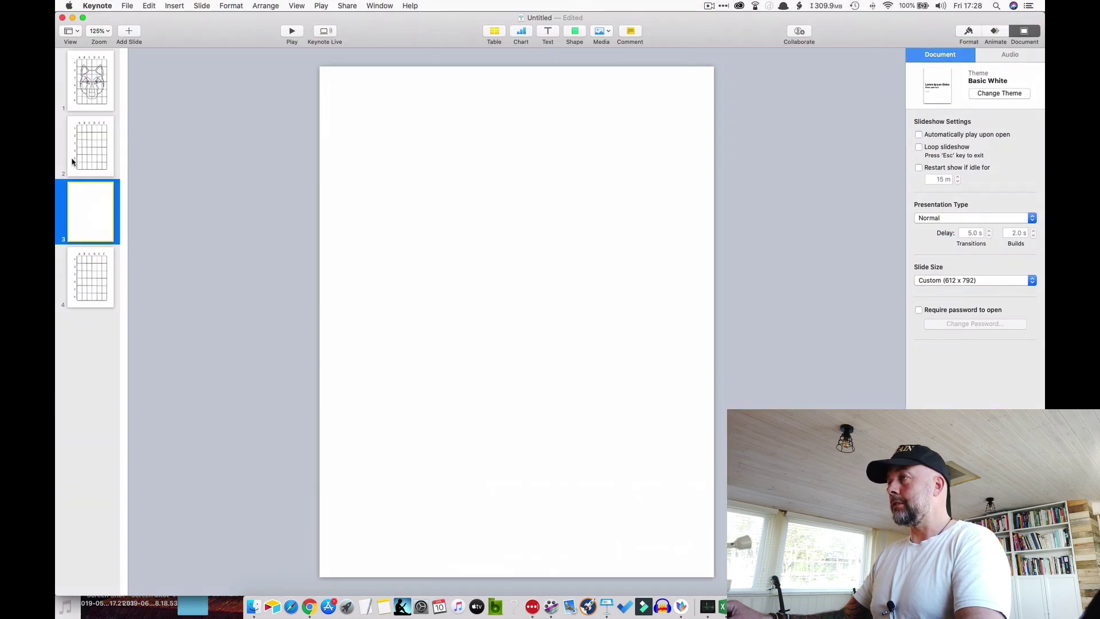
left_click(99, 283)
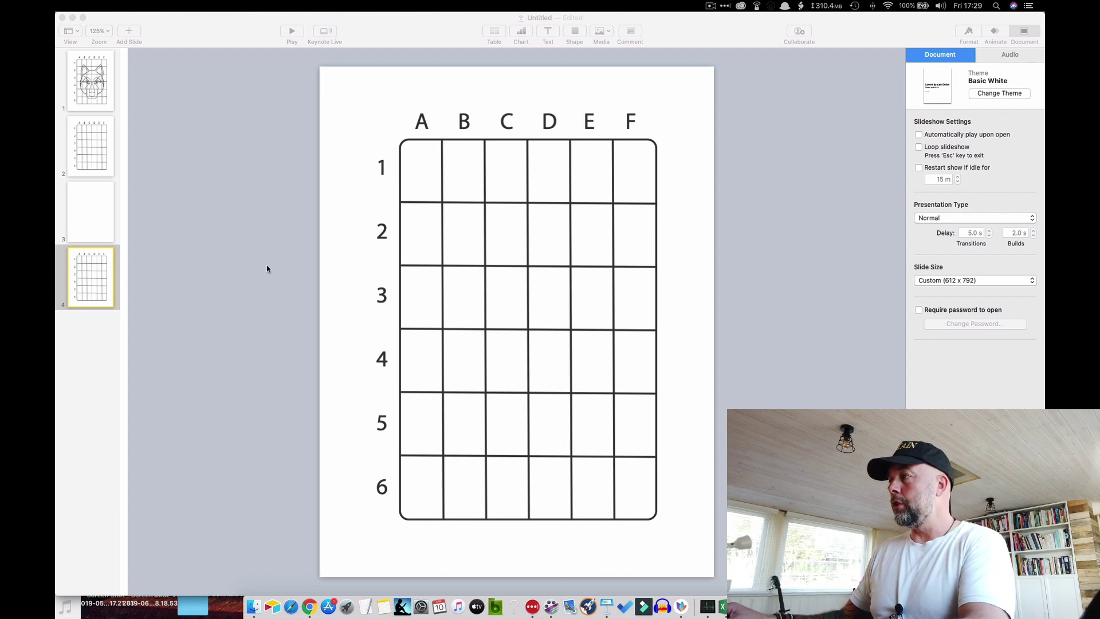
Step: Switch to Chrome and open the Amazon page for the How to Draw Unicorns, Mermaids book
key("ctrl+Up")
left_click(653, 381)
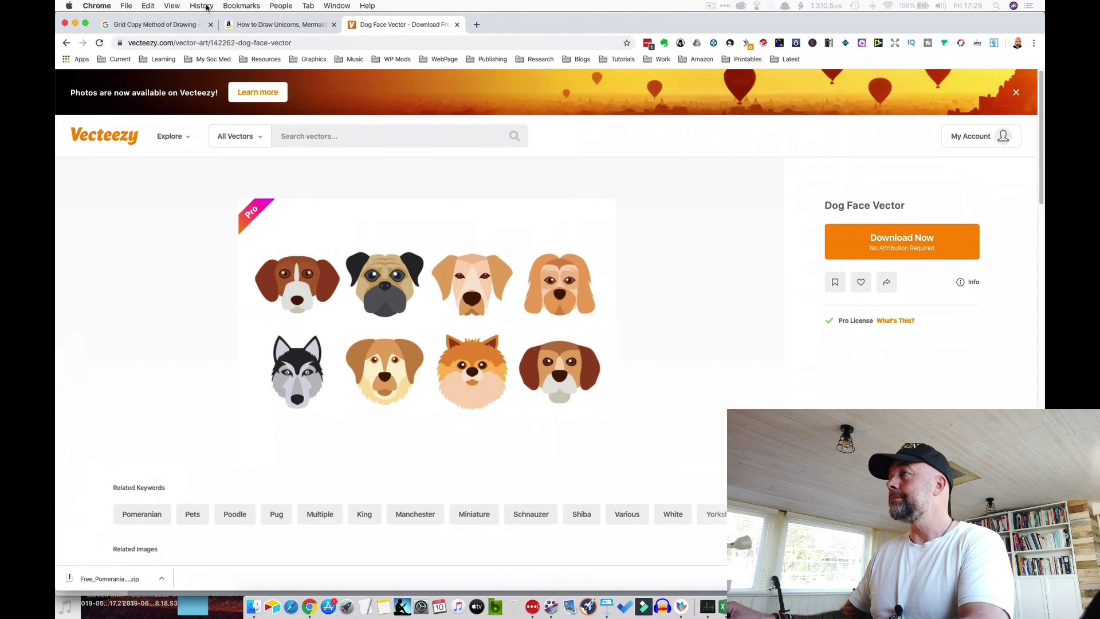
left_click(267, 26)
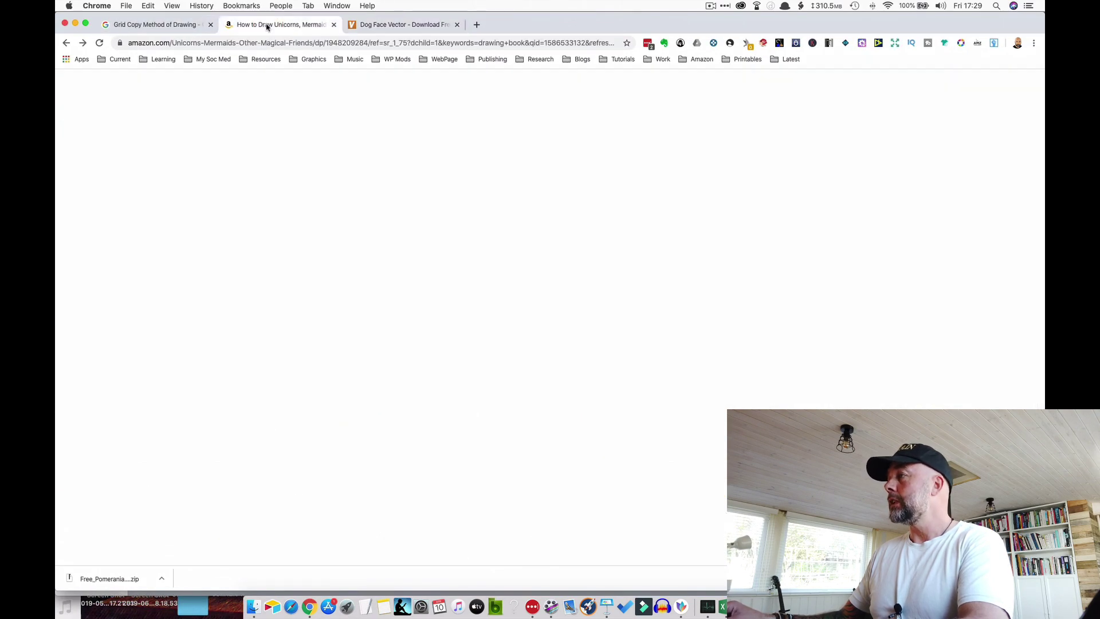